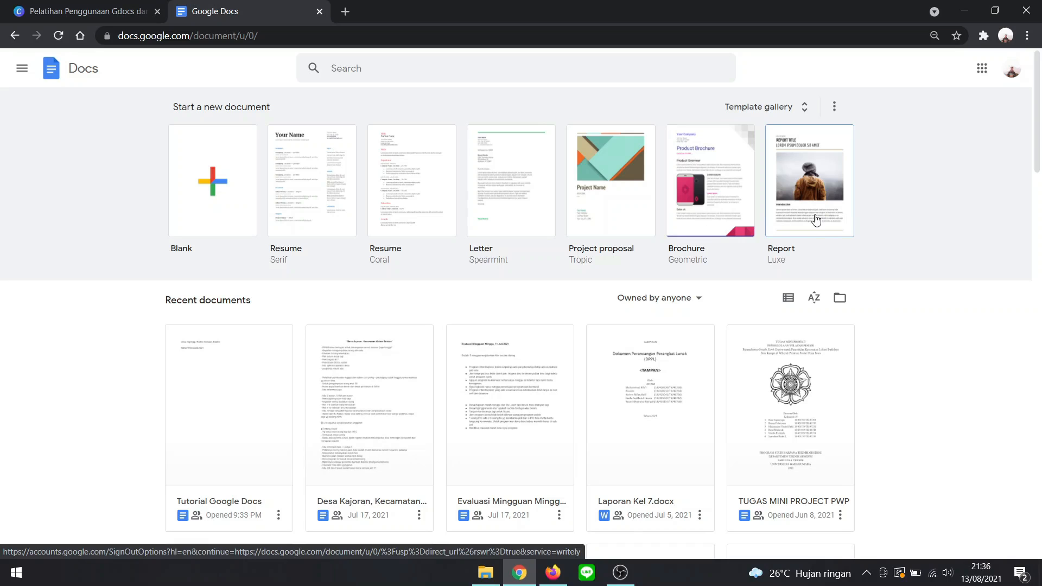
# - Create a new blank document and name it "Tutorial Google Docs"
pyautogui.click(226, 201)
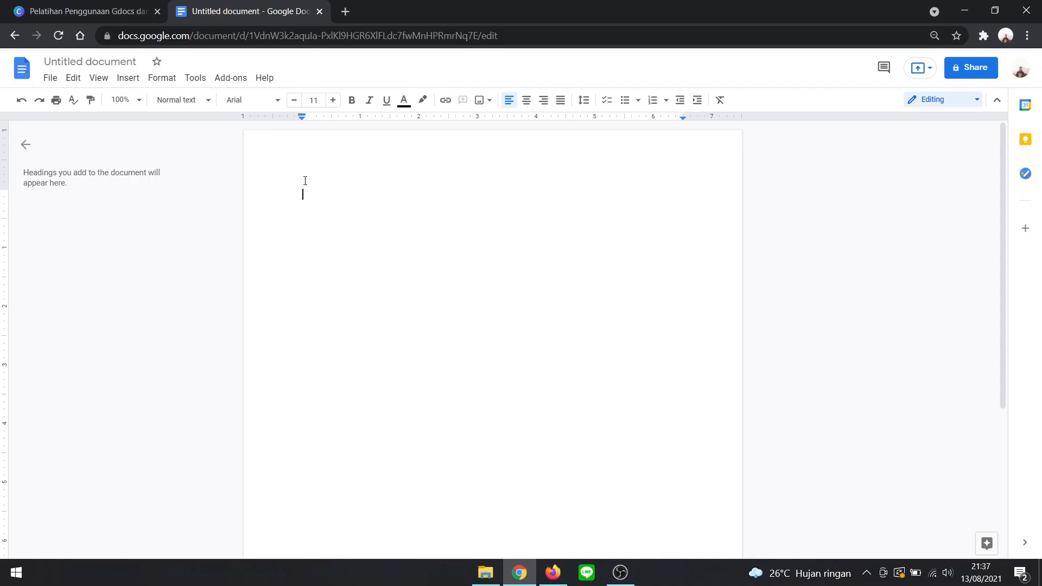
pyautogui.click(119, 61)
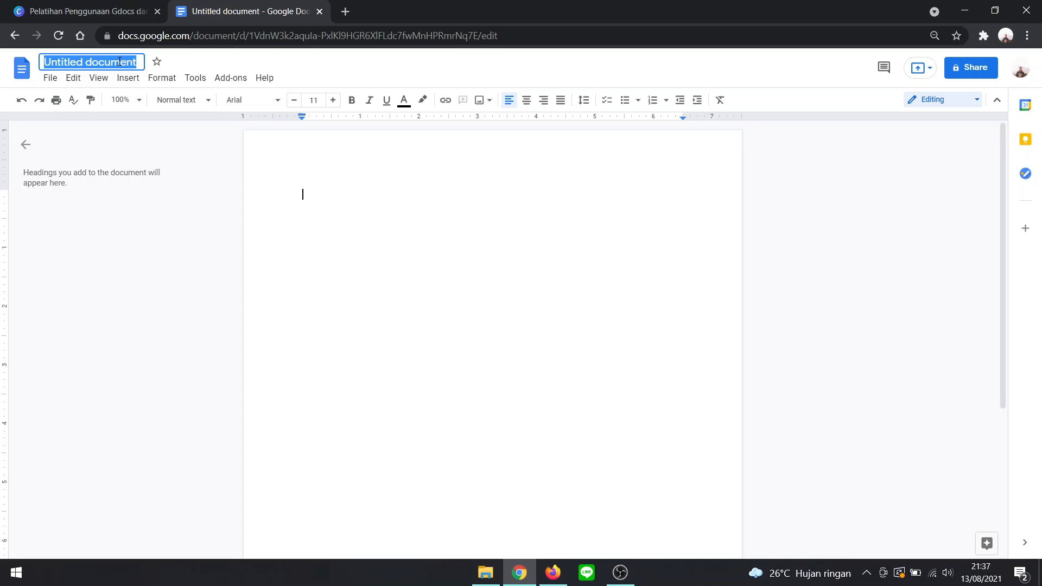
pyautogui.write('Tu')
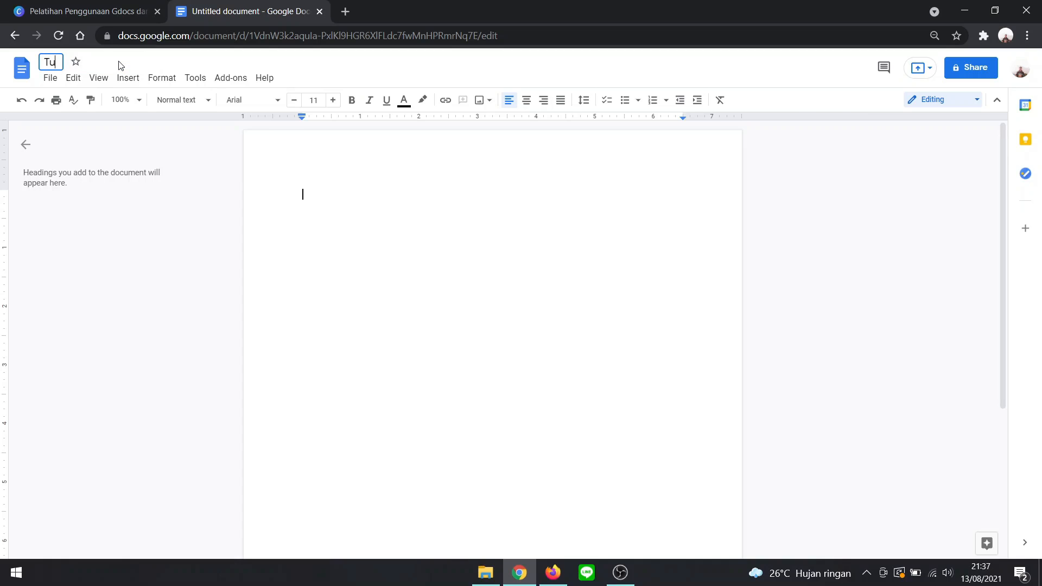
pyautogui.write('torial Google')
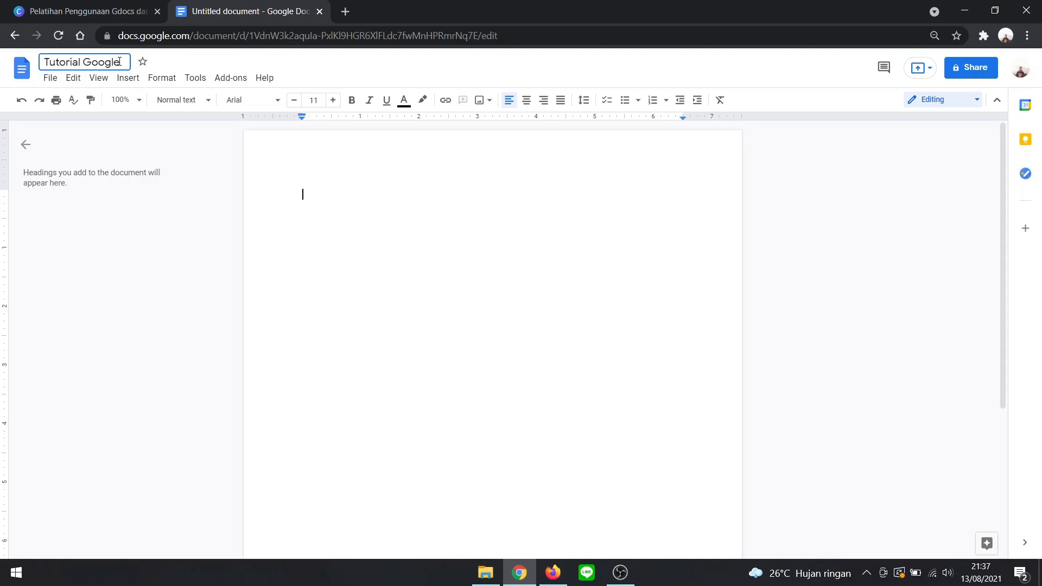
pyautogui.write(' Docs')
pyautogui.press('Return')
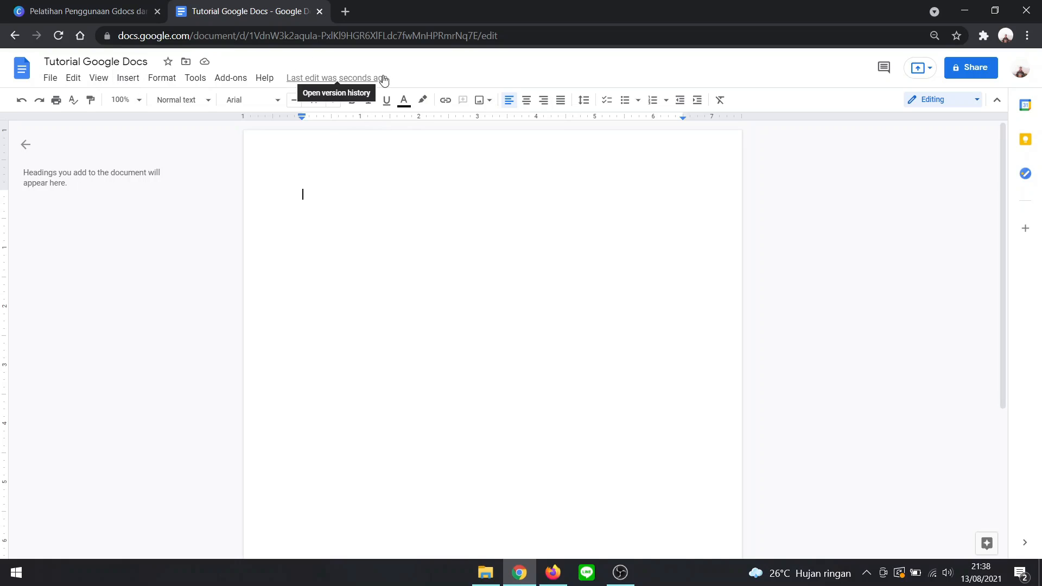
# - Set the paper size of the whole document to A4 (8.27" x 11.69")
pyautogui.click(55, 79)
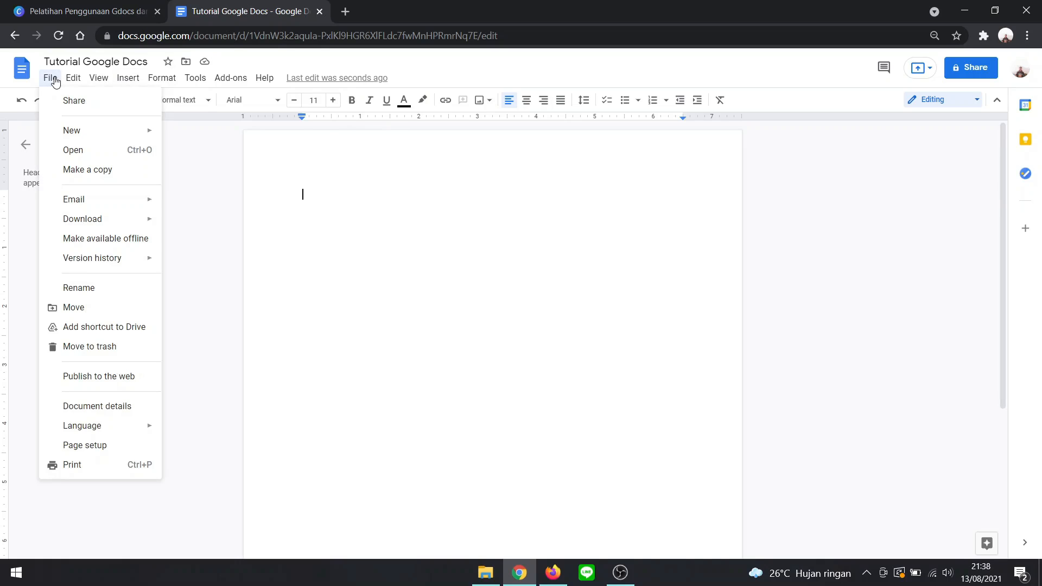
pyautogui.click(344, 182)
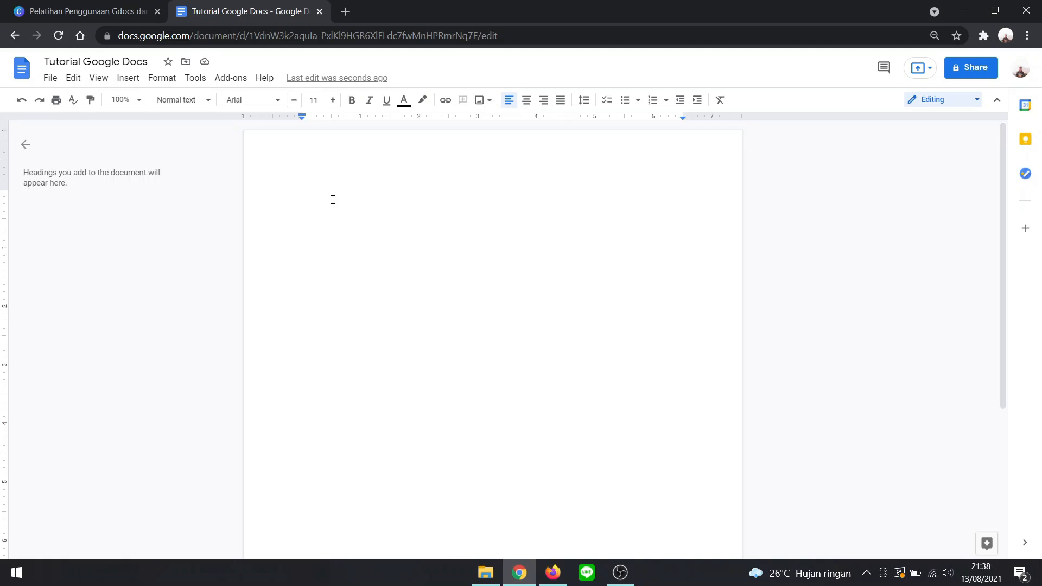
pyautogui.click(50, 78)
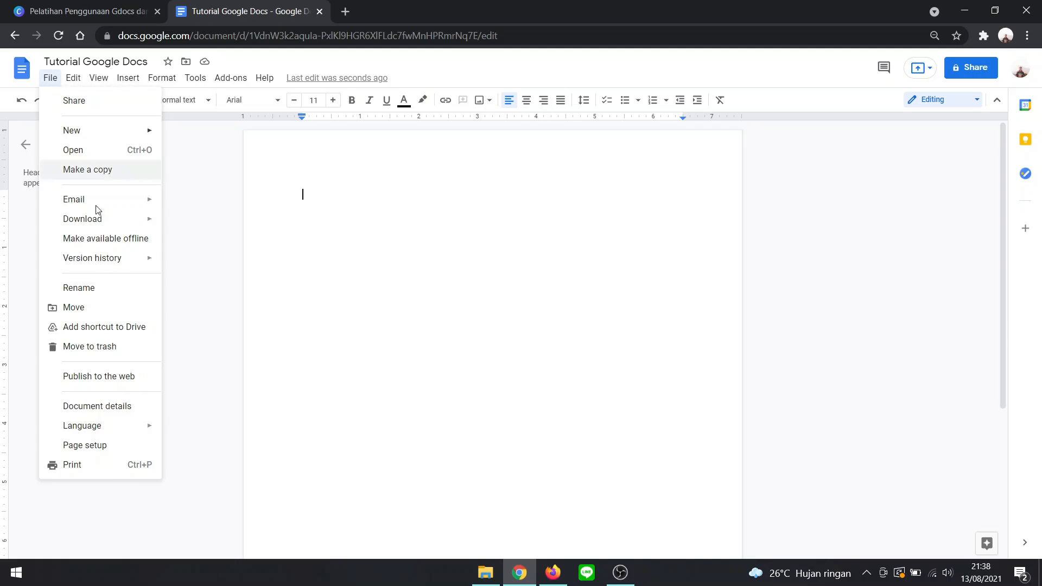
pyautogui.click(138, 449)
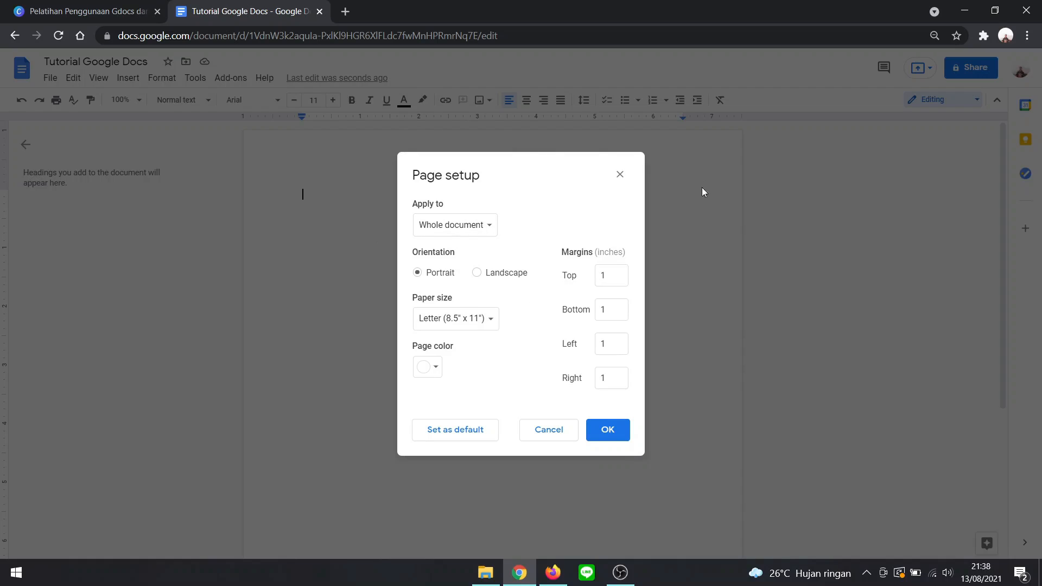
pyautogui.click(492, 322)
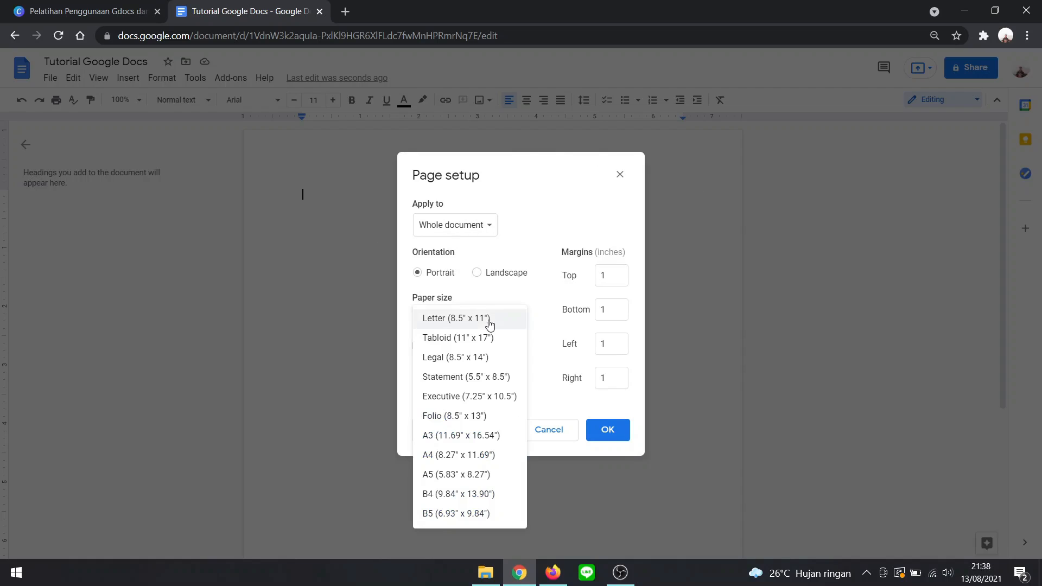
pyautogui.click(485, 456)
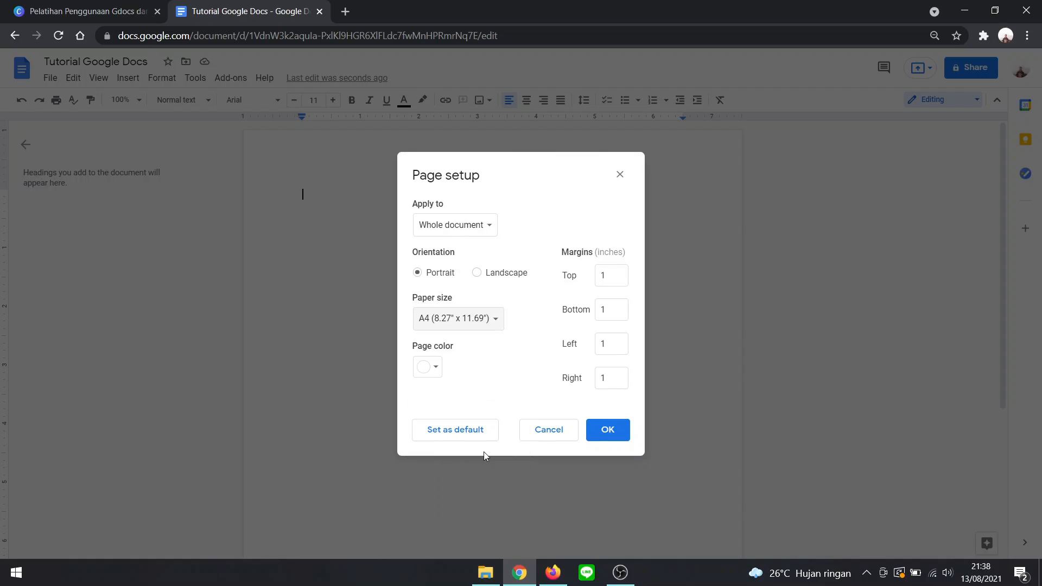
pyautogui.click(606, 430)
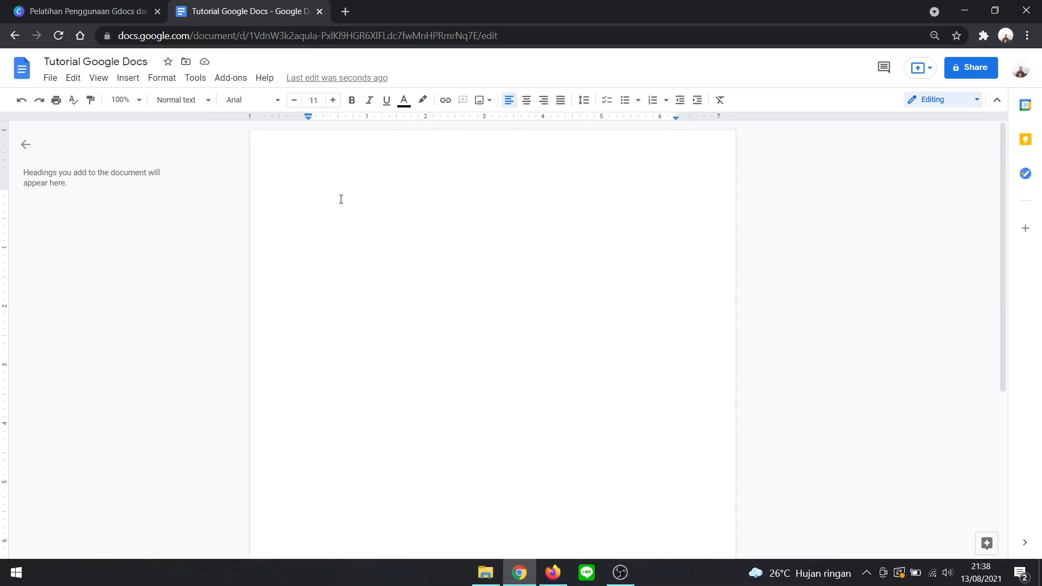
# - Enter the text "Coba tutorial google docs" on the first line of the document
pyautogui.write('Coba tutorial google docs')
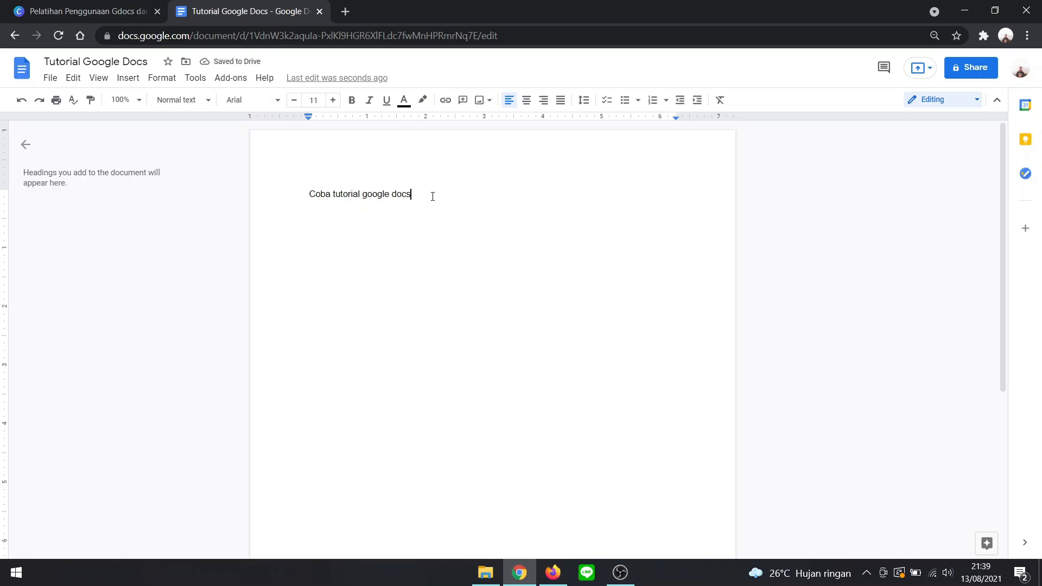
# - Change the font of the line "Coba tutorial google docs" to Times New Roman
pyautogui.moveTo(412, 195); pyautogui.dragTo(309, 194)
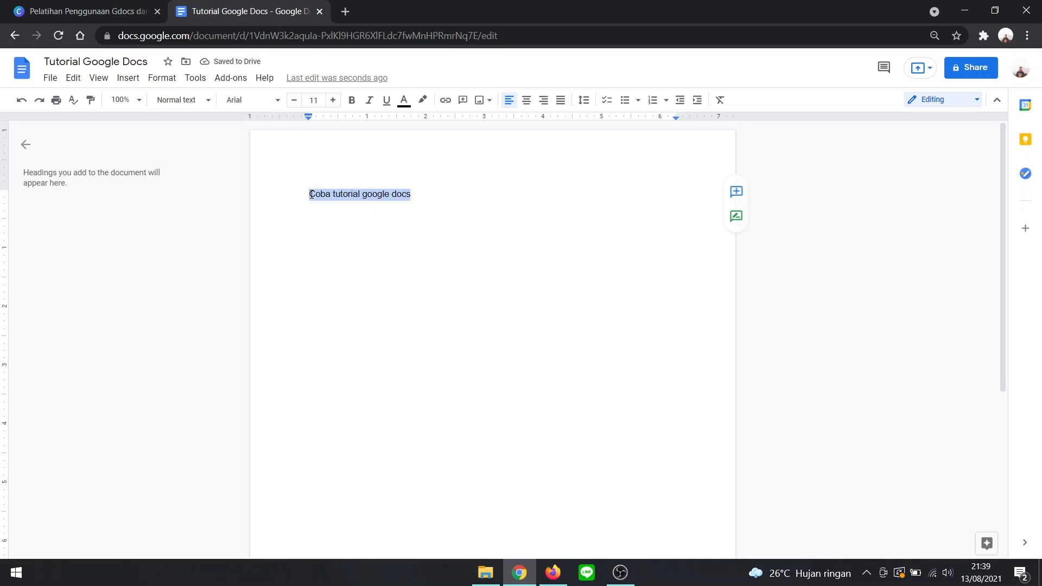
pyautogui.click(252, 103)
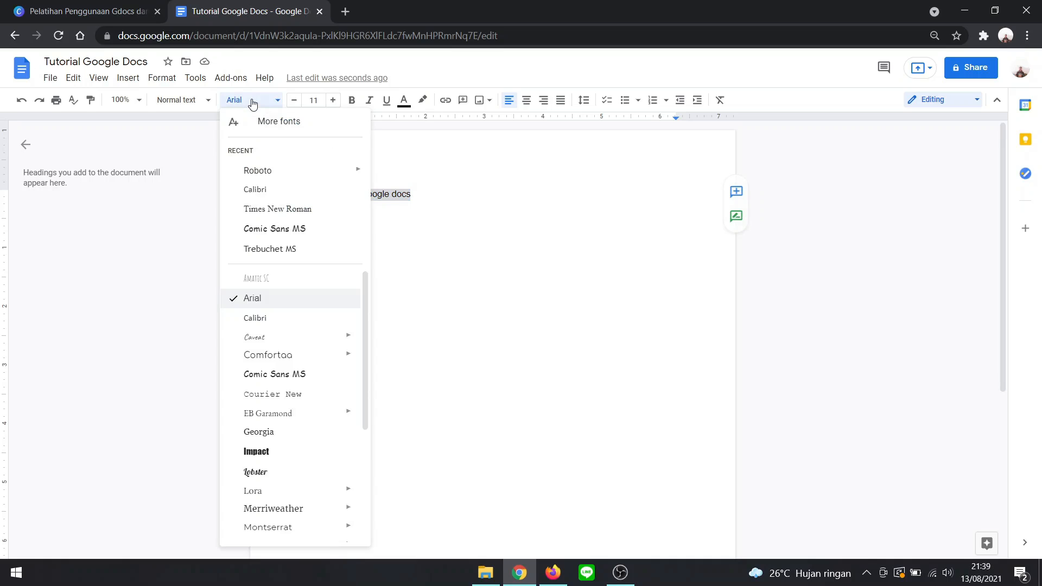
pyautogui.click(252, 103)
pyautogui.click(266, 101)
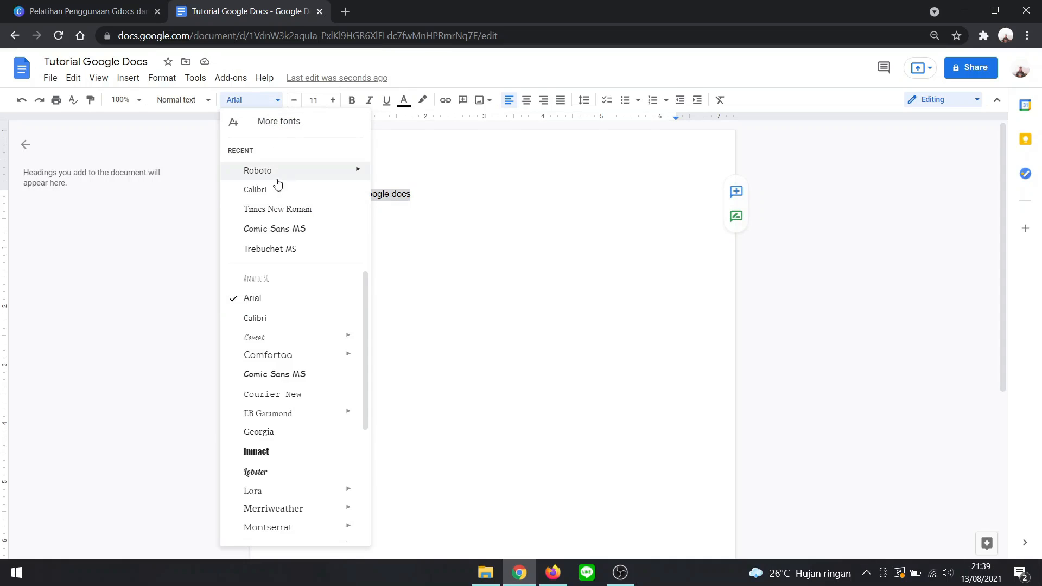
pyautogui.click(283, 207)
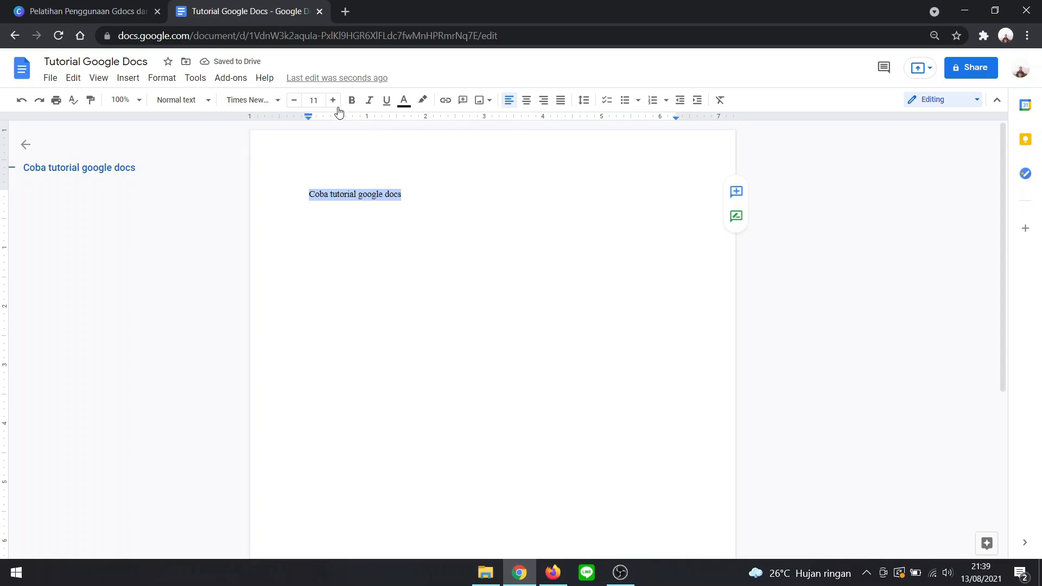
# - Set the font size of the line "Coba tutorial google docs" to 24
pyautogui.click(320, 99)
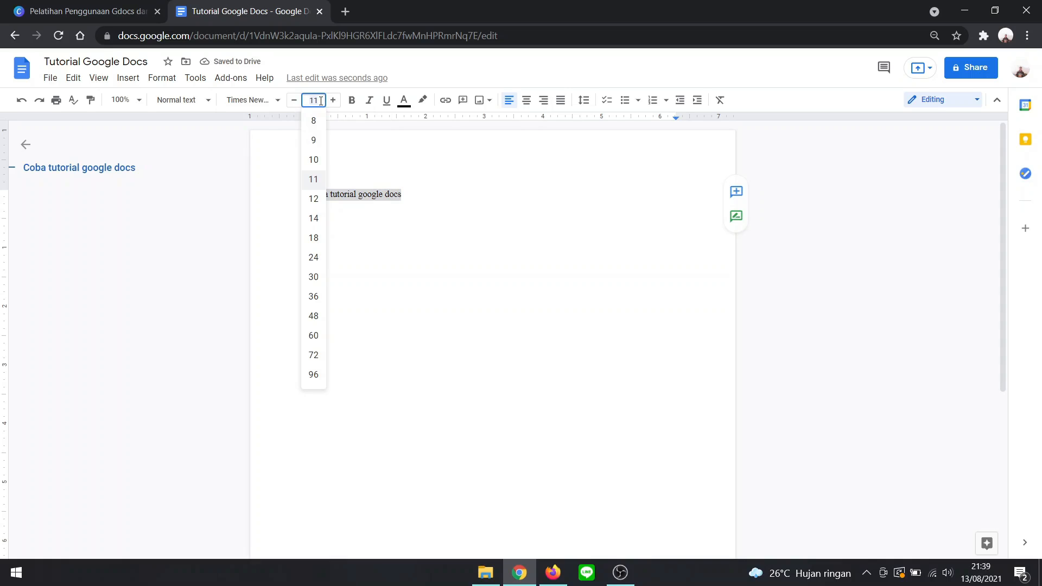
pyautogui.click(320, 101)
pyautogui.click(314, 257)
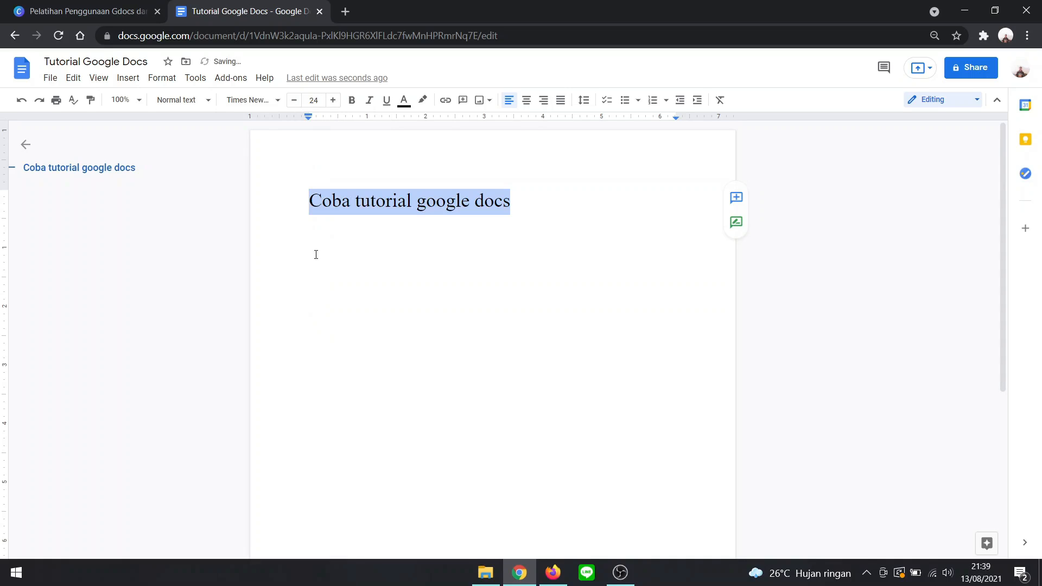
pyautogui.click(555, 204)
# - Apply a cyan text color to the whole line "Coba tutorial google docs"
pyautogui.moveTo(511, 202); pyautogui.dragTo(311, 203)
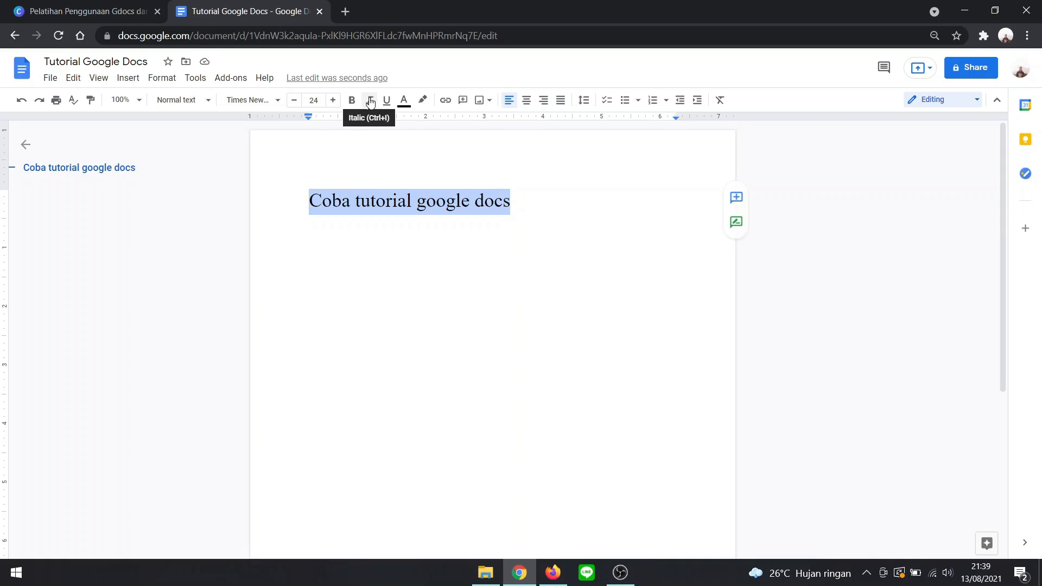
pyautogui.click(408, 105)
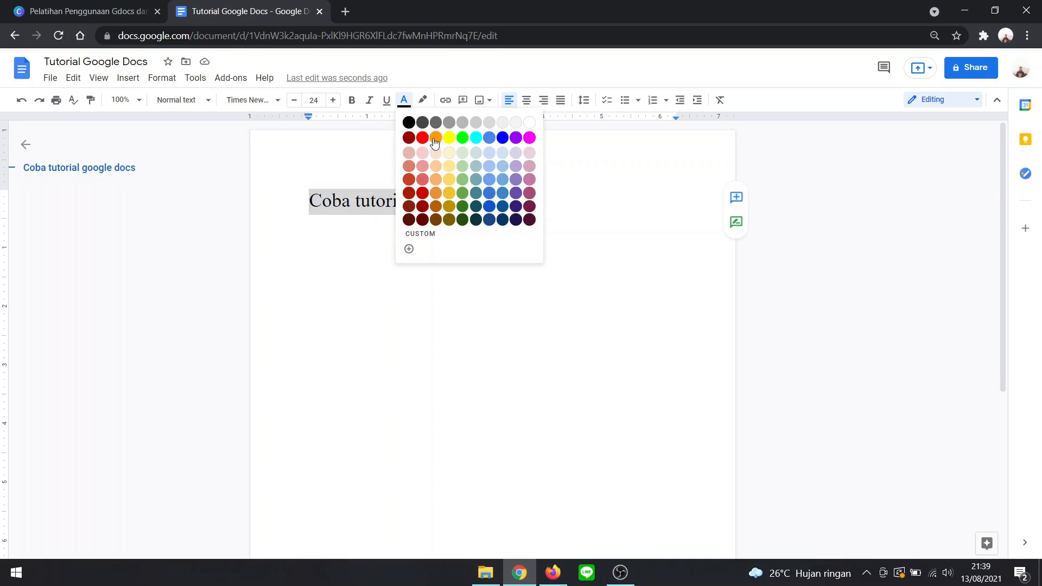
pyautogui.click(476, 138)
pyautogui.click(545, 202)
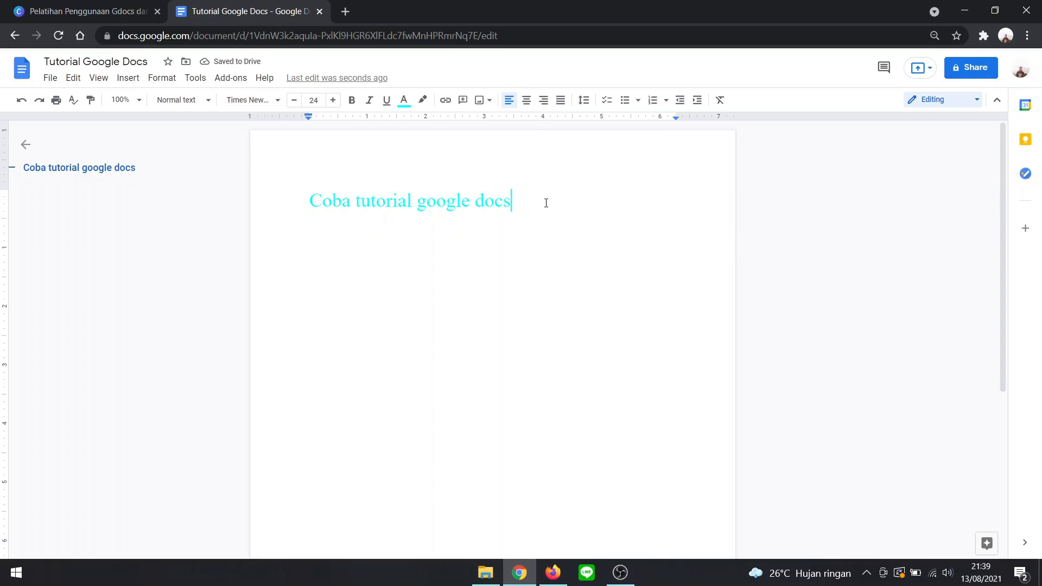
# - Set the text color of the line "Coba tutorial google docs" back to black
pyautogui.keyDown('shift'); pyautogui.click(319, 211); pyautogui.keyUp('shift')
pyautogui.keyDown('shift'); pyautogui.click(311, 209); pyautogui.keyUp('shift')
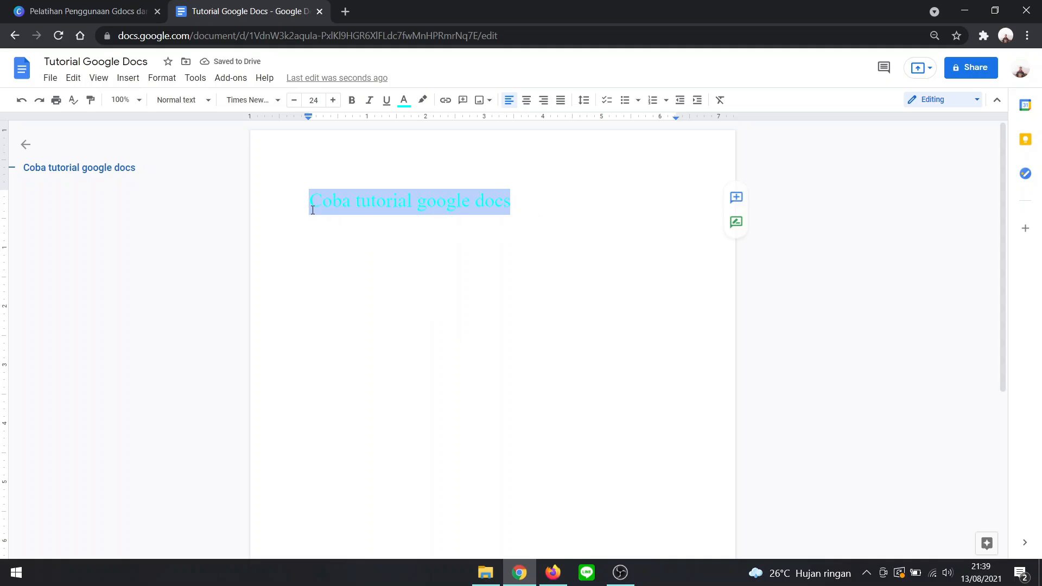
pyautogui.click(403, 100)
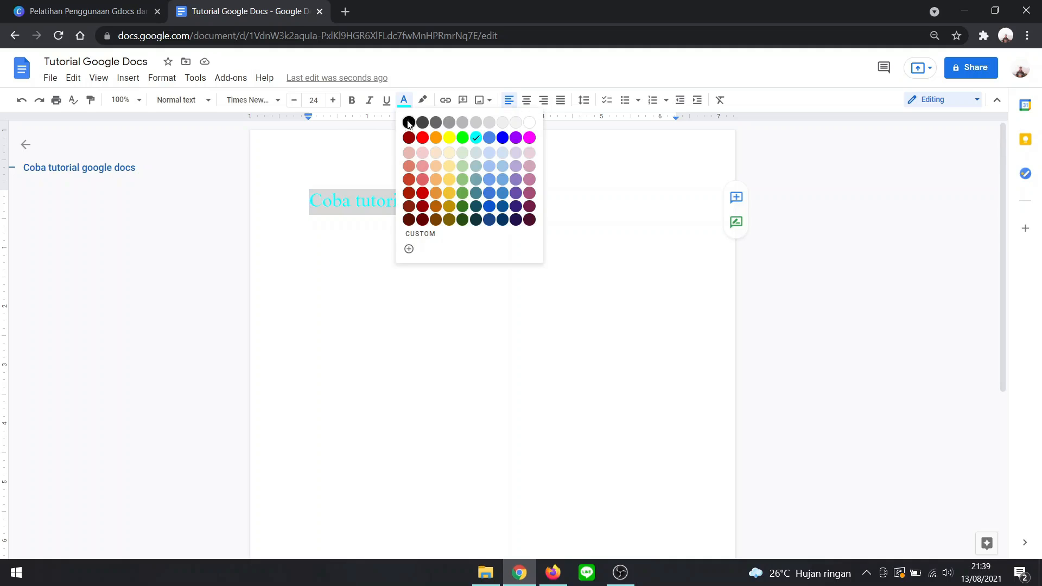
pyautogui.click(410, 122)
pyautogui.click(518, 201)
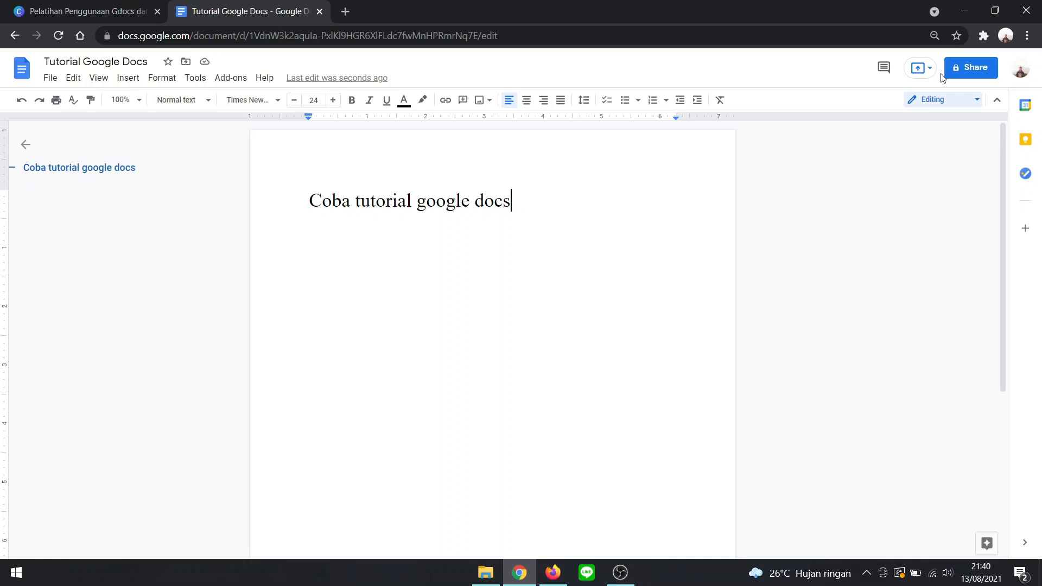
# - Open the document's sharing settings and set the general link access to "Anyone with the link"
pyautogui.click(978, 71)
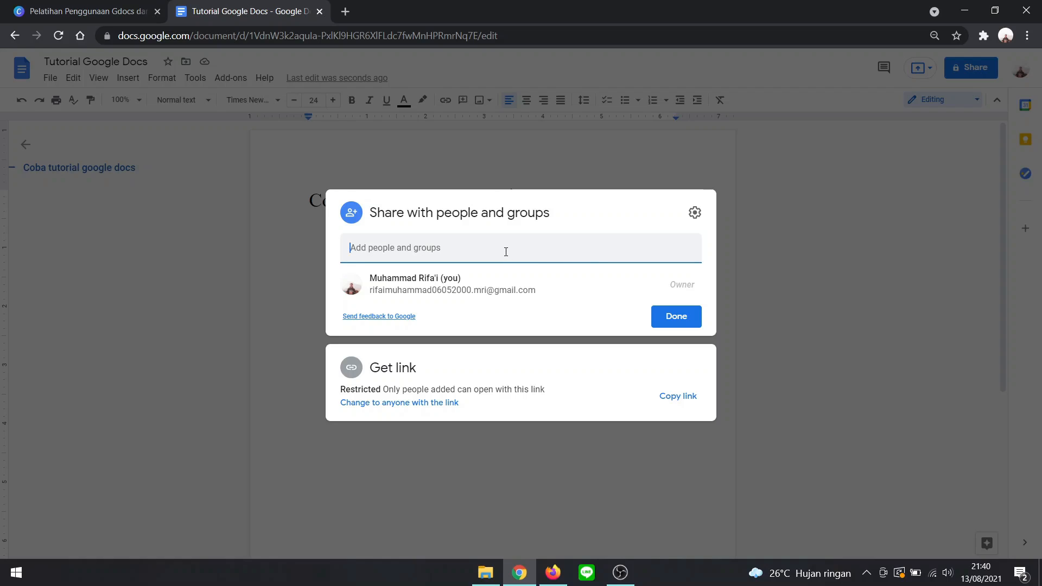
pyautogui.click(506, 252)
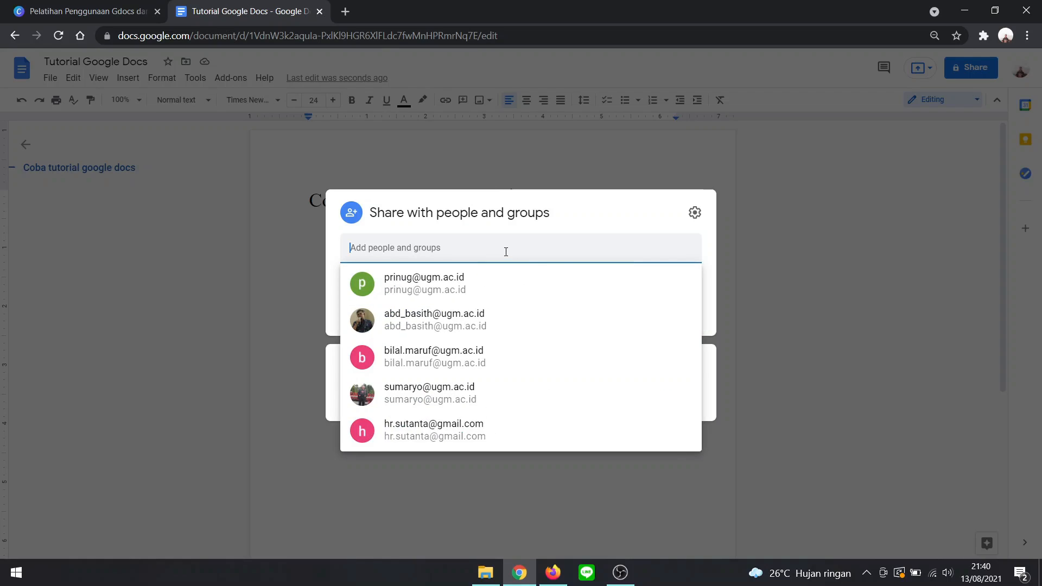
pyautogui.click(605, 223)
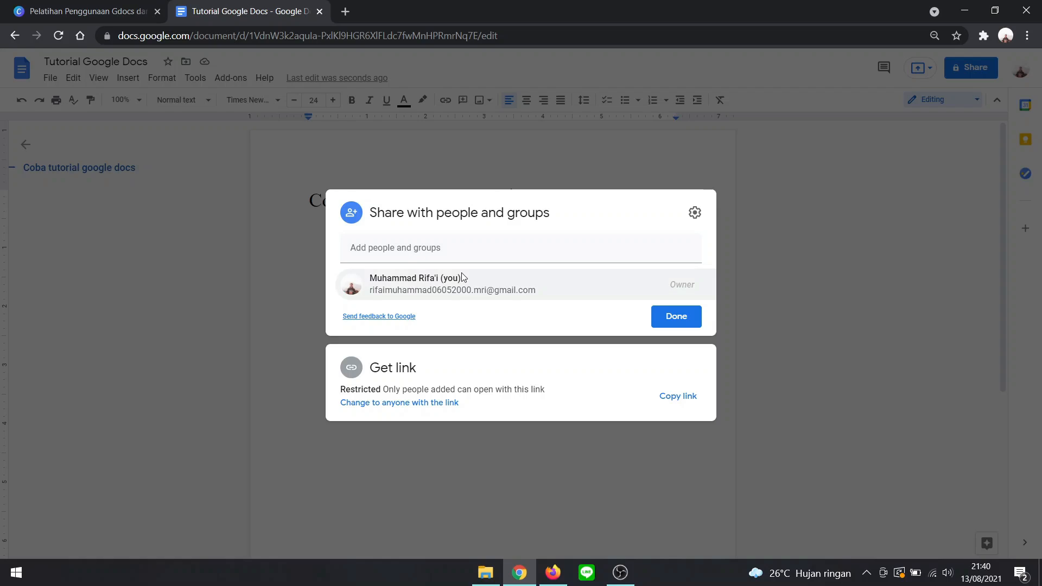
pyautogui.moveTo(461, 275)
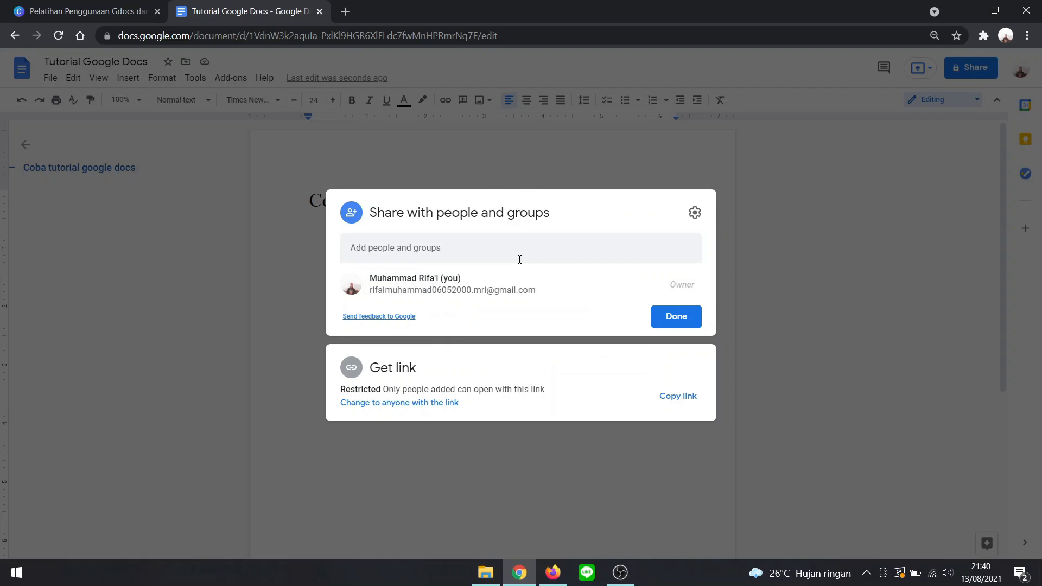
pyautogui.click(436, 410)
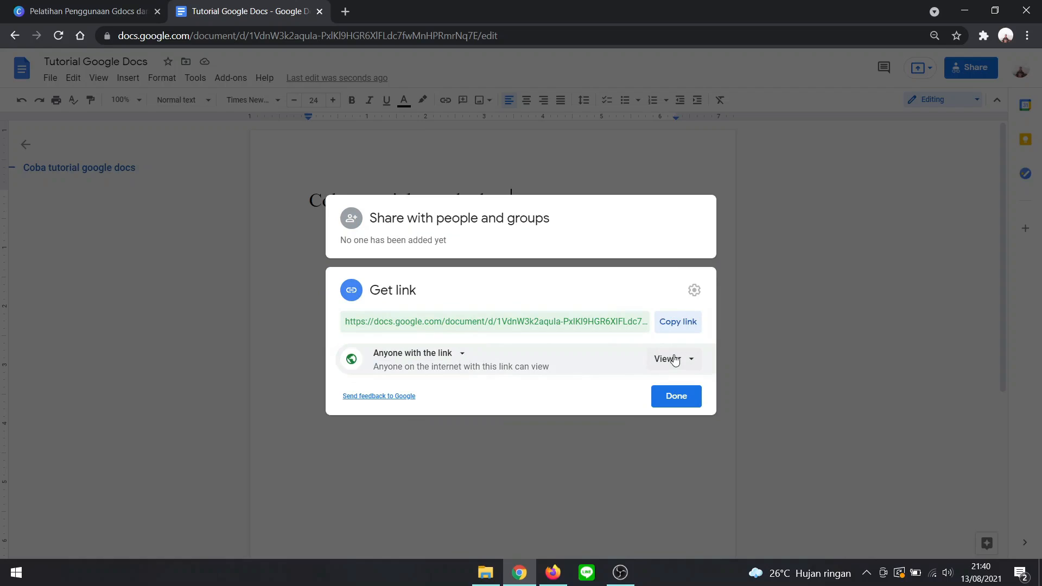
pyautogui.click(459, 355)
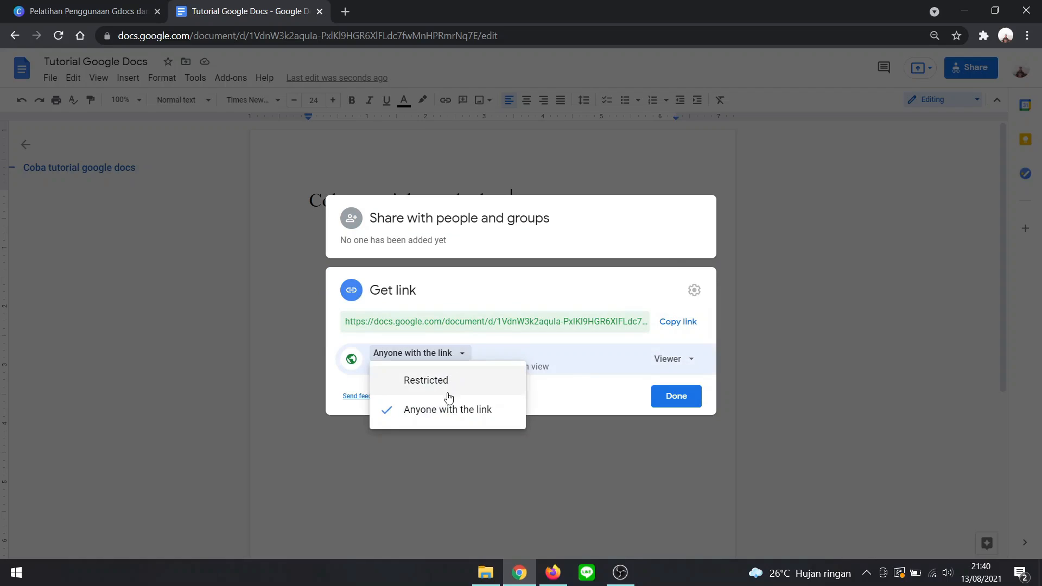
pyautogui.click(456, 408)
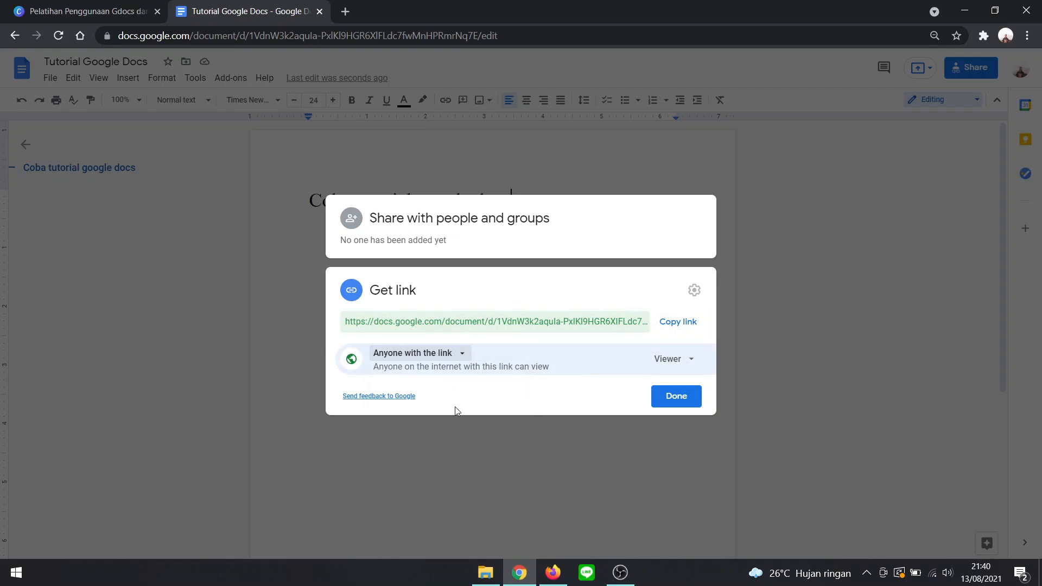
# - Give anyone with the link the Editor role and copy the sharing link
pyautogui.click(670, 360)
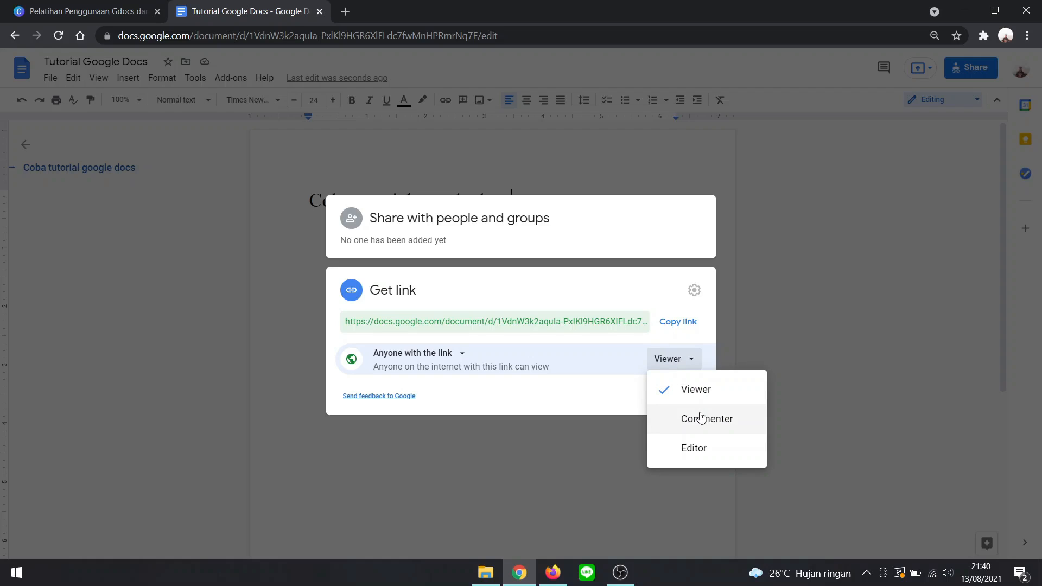
pyautogui.click(725, 449)
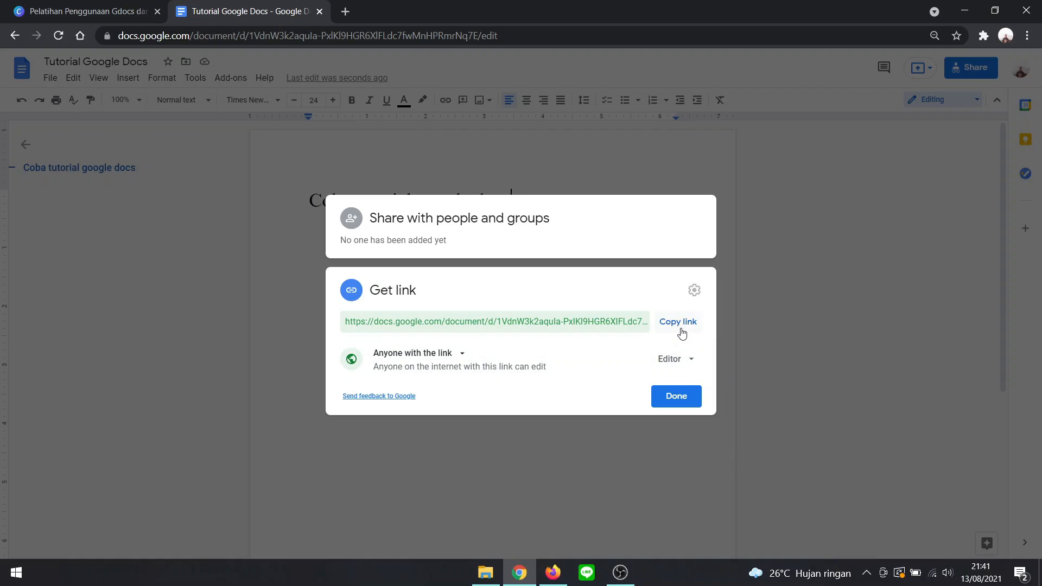
pyautogui.click(682, 333)
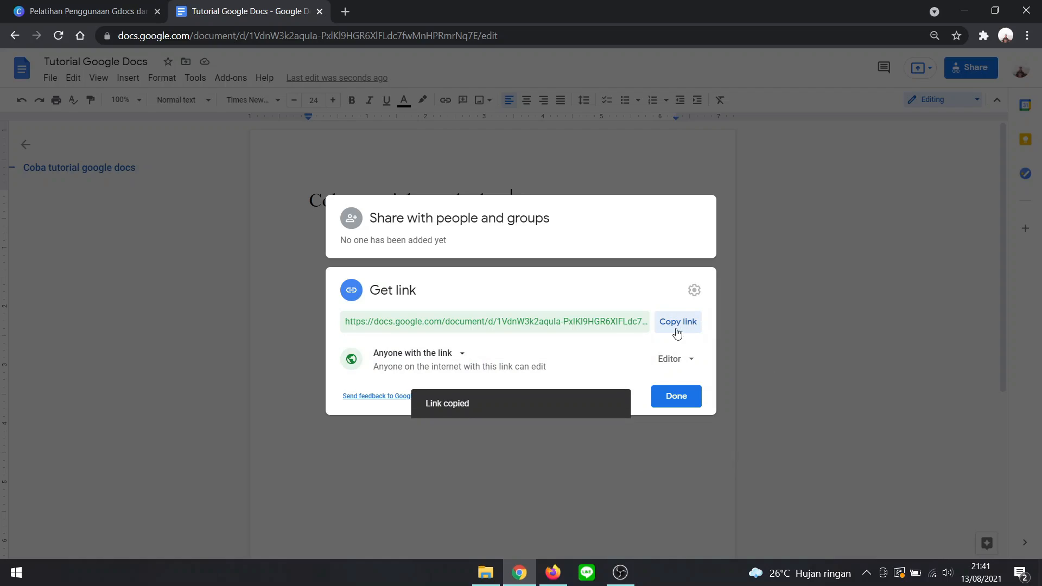
# - Close the sharing settings, switch to Firefox and open the document through the copied sharing link
pyautogui.click(545, 429)
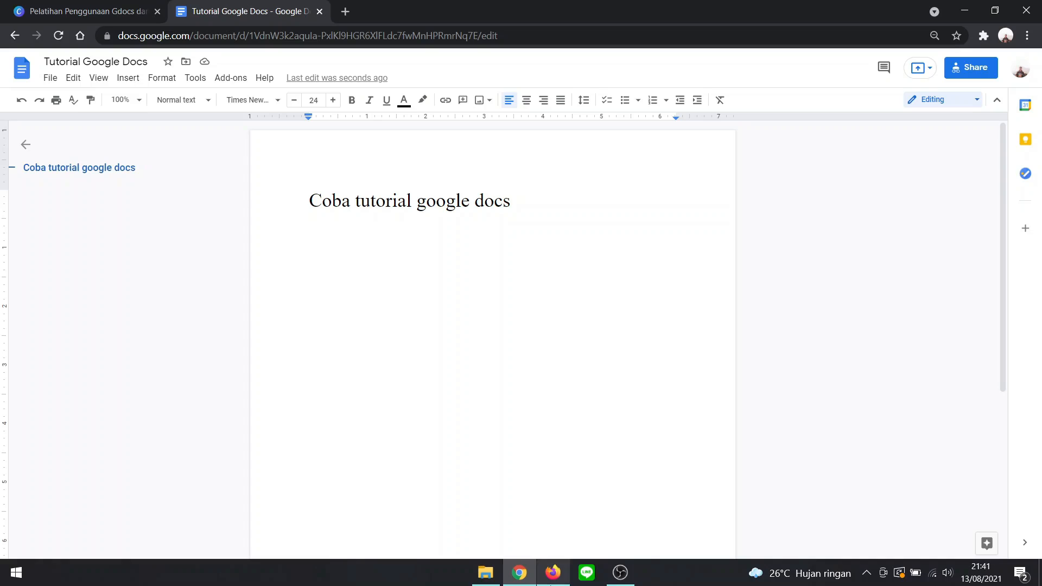
pyautogui.moveTo(552, 574)
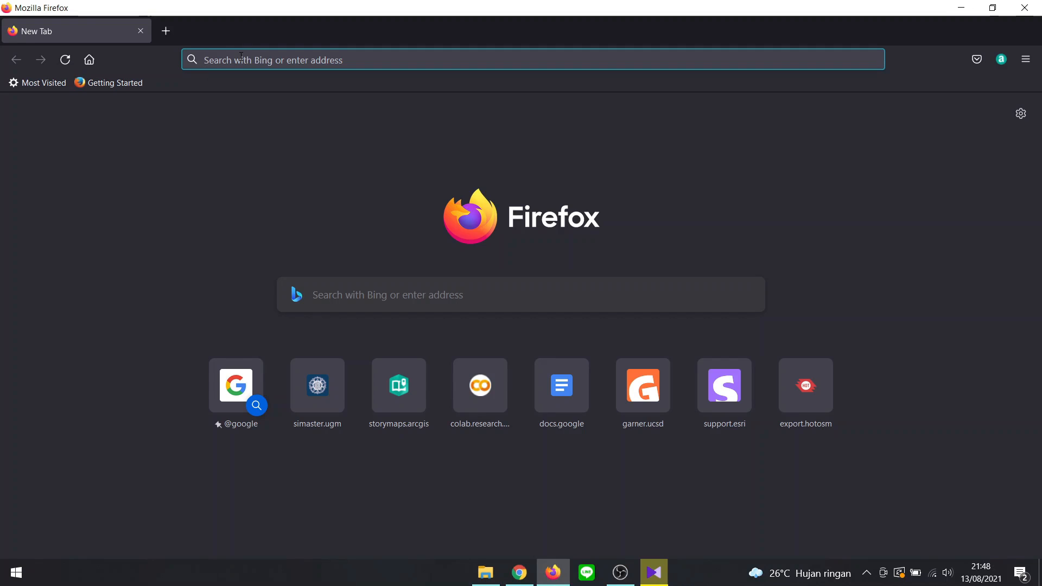
pyautogui.hotkey('ctrl', 'v')
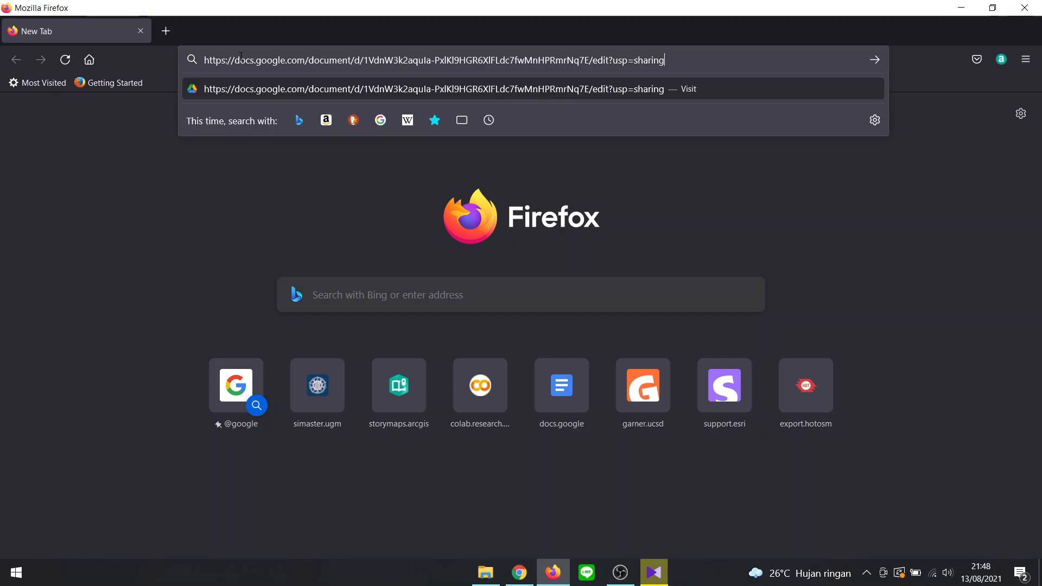
pyautogui.press('Return')
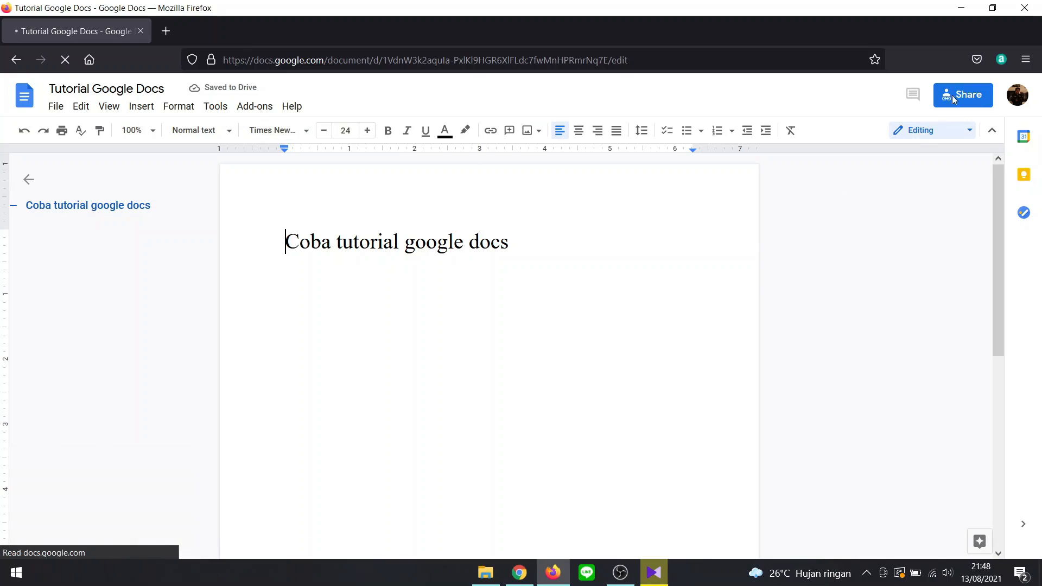
# - Add the text "KKN-PPM UGM 2021" below "Coba tutorial google docs", leaving one empty line between them
pyautogui.click(536, 244)
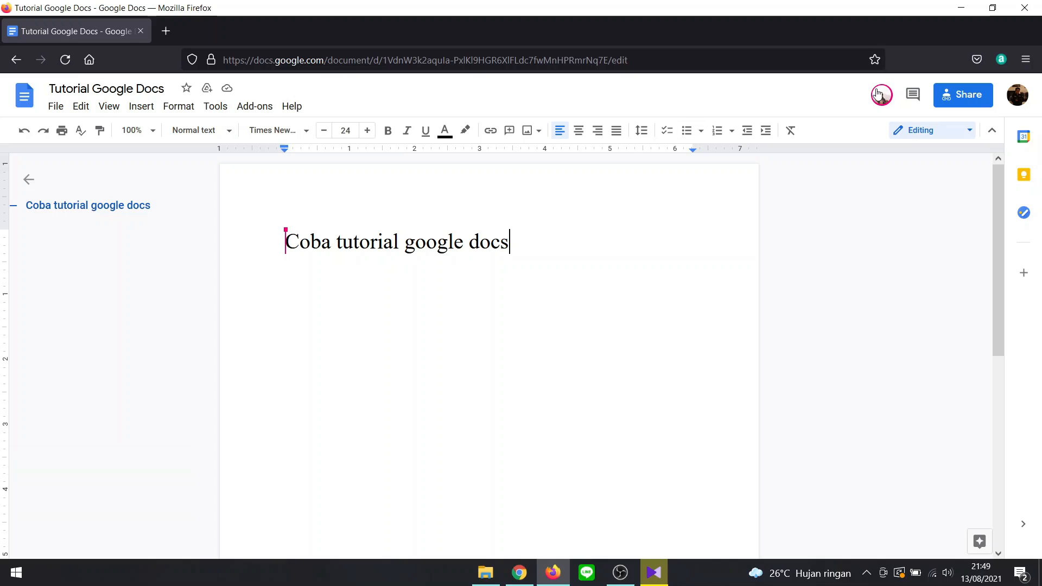
pyautogui.moveTo(879, 94)
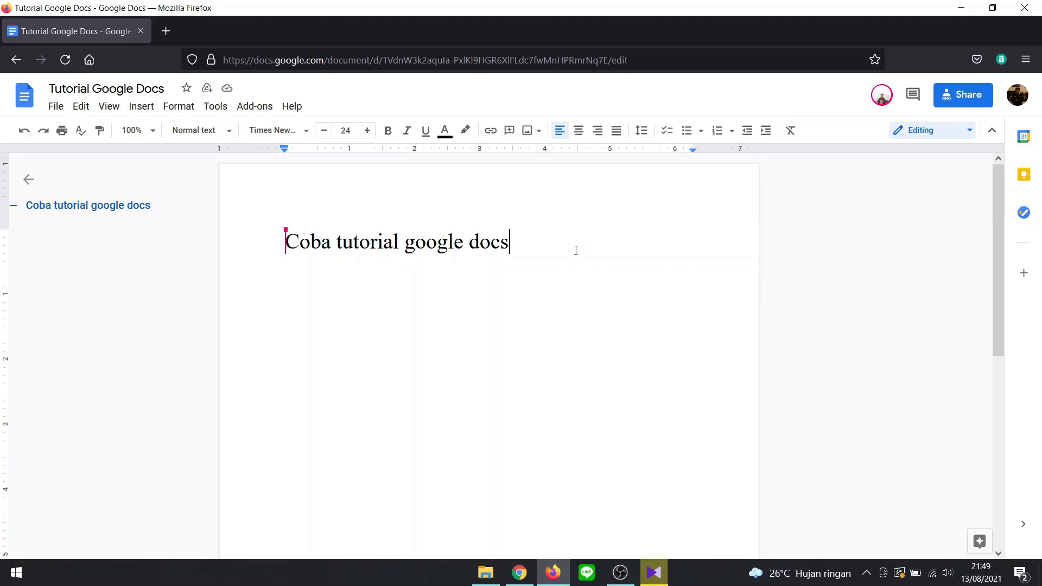
pyautogui.press('Return')
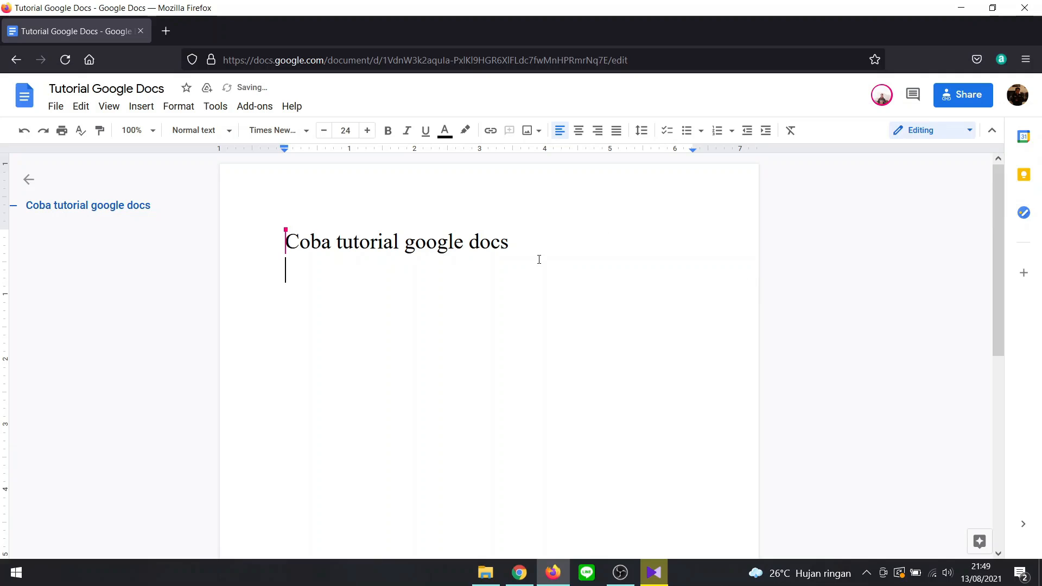
pyautogui.press('Return')
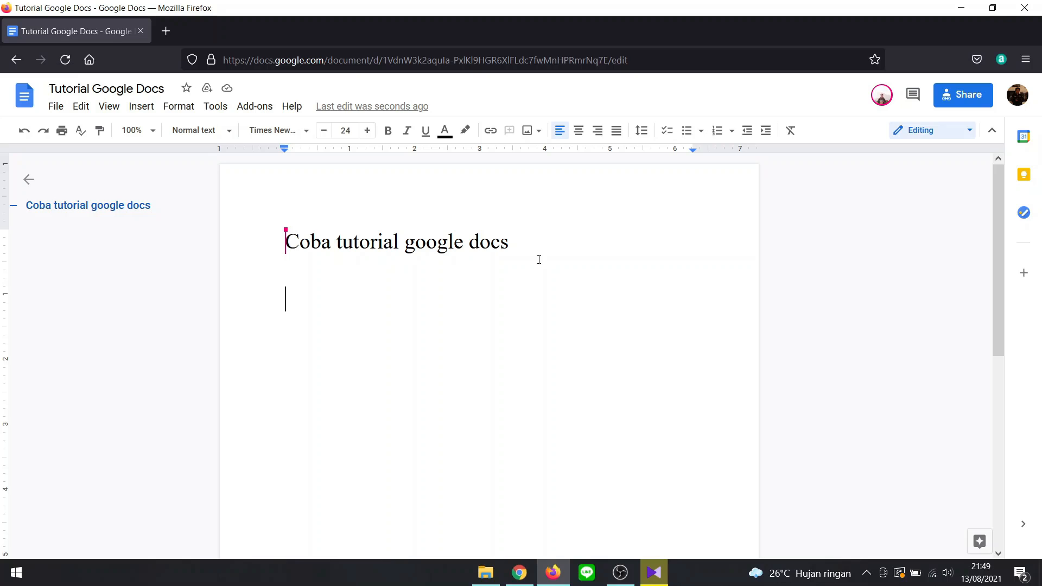
pyautogui.write('KKN')
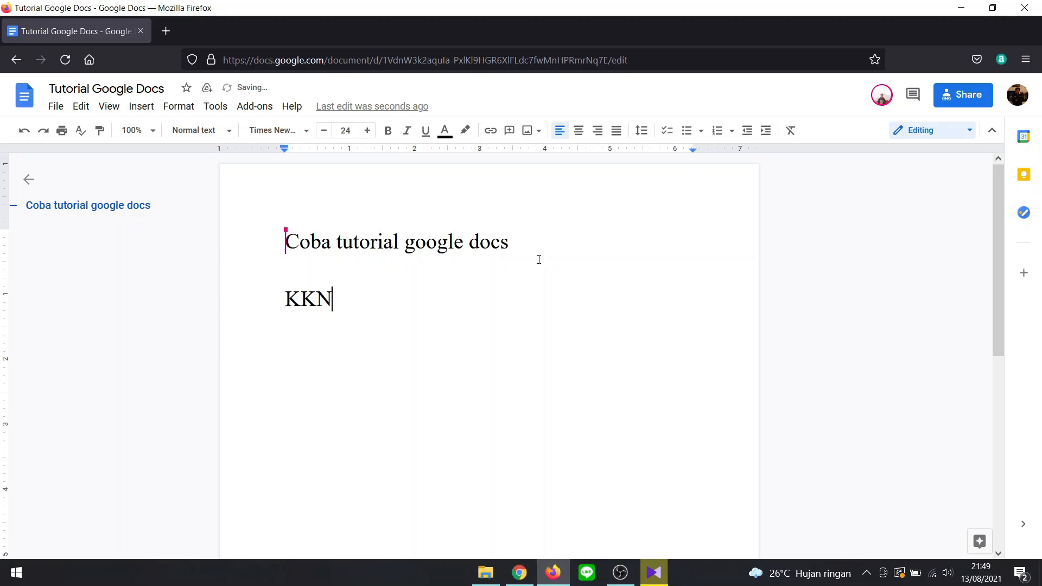
pyautogui.write('-PPM ugm')
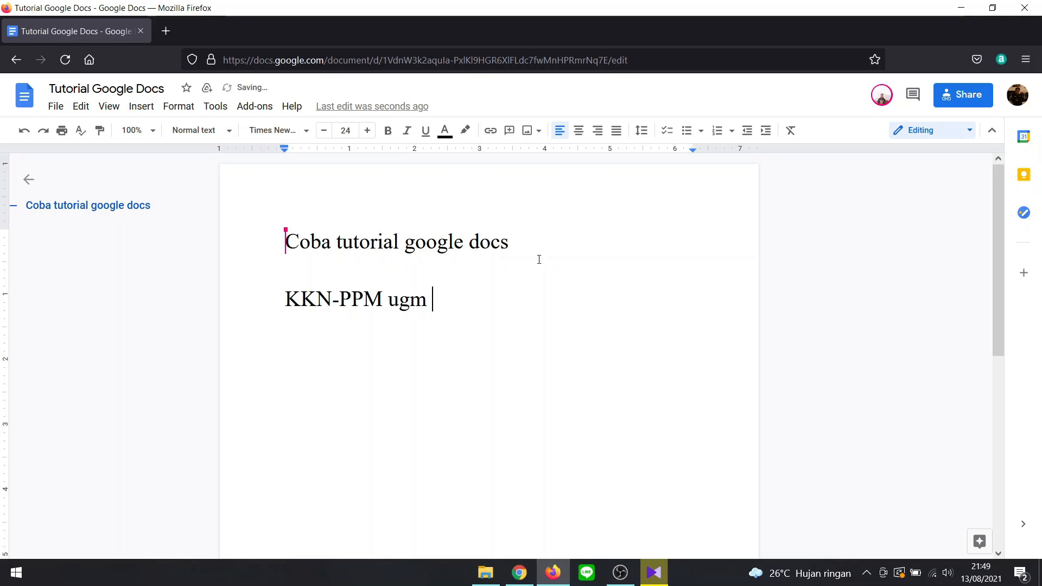
pyautogui.press('BackSpace')
pyautogui.press('BackSpace')
pyautogui.press('BackSpace')
pyautogui.press('BackSpace')
pyautogui.write('UGM 2021')
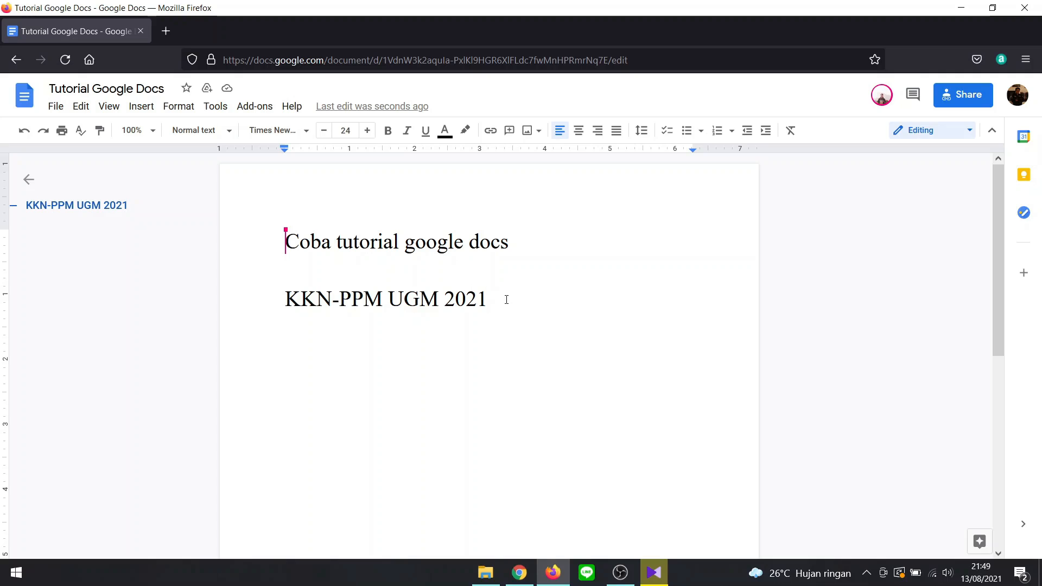
# - Switch to Chrome and add the comment "Mantap" to the word "UGM" in the second line of text
pyautogui.click(520, 573)
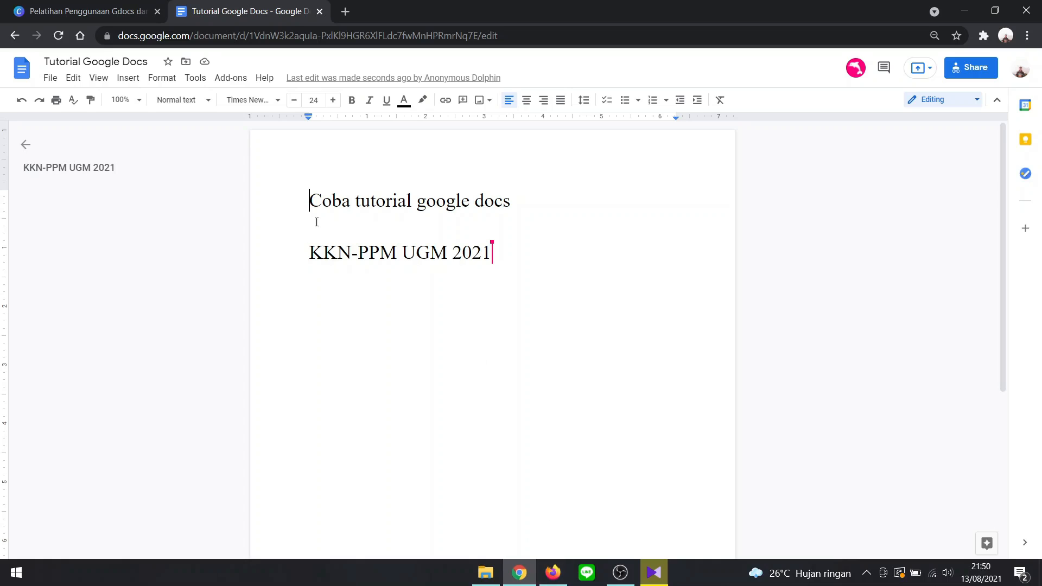
pyautogui.moveTo(309, 252); pyautogui.dragTo(440, 255)
pyautogui.click(407, 268)
pyautogui.doubleClick(421, 253)
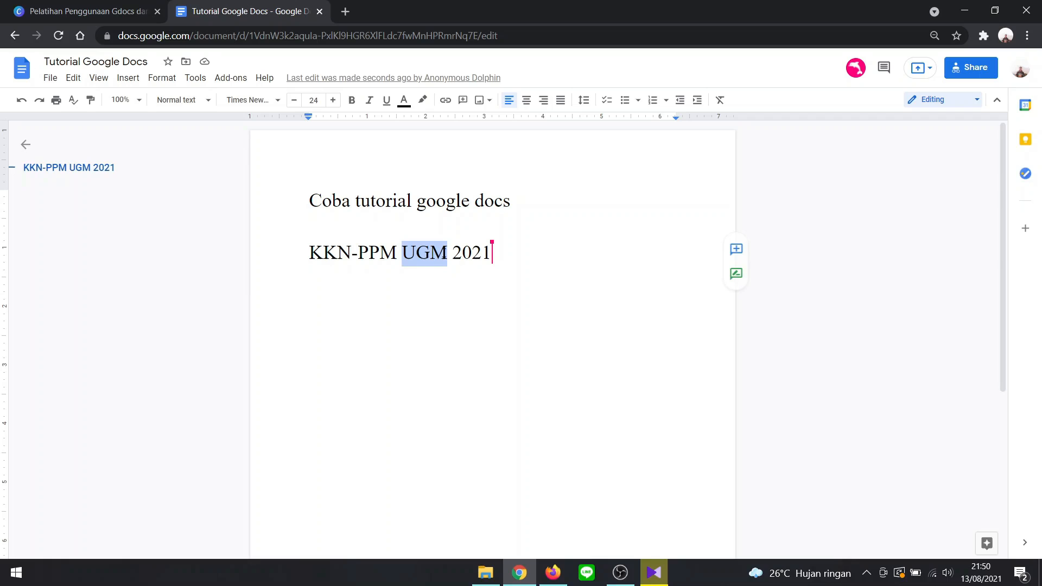
pyautogui.click(736, 251)
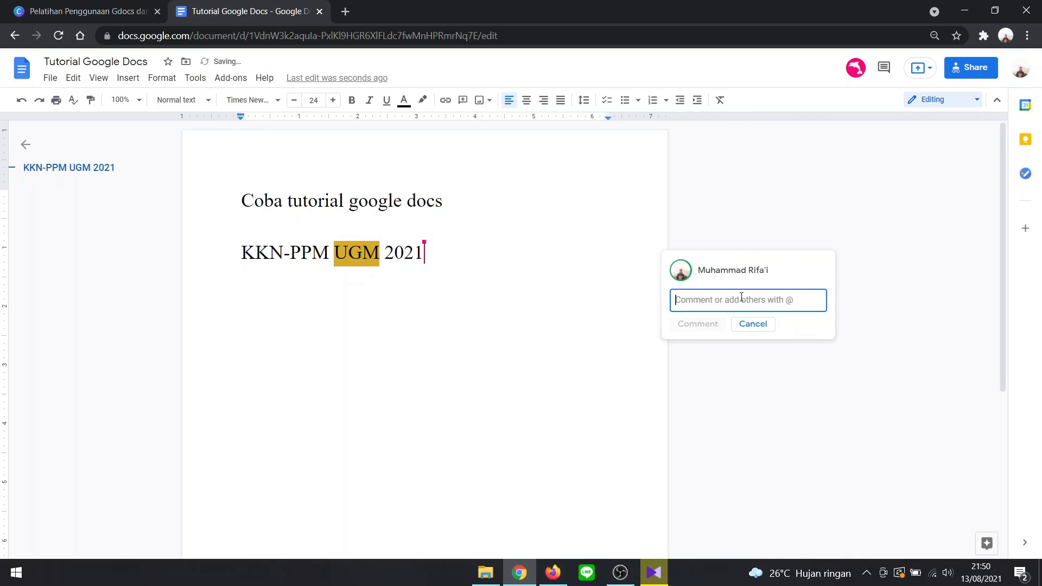
pyautogui.write('Ma')
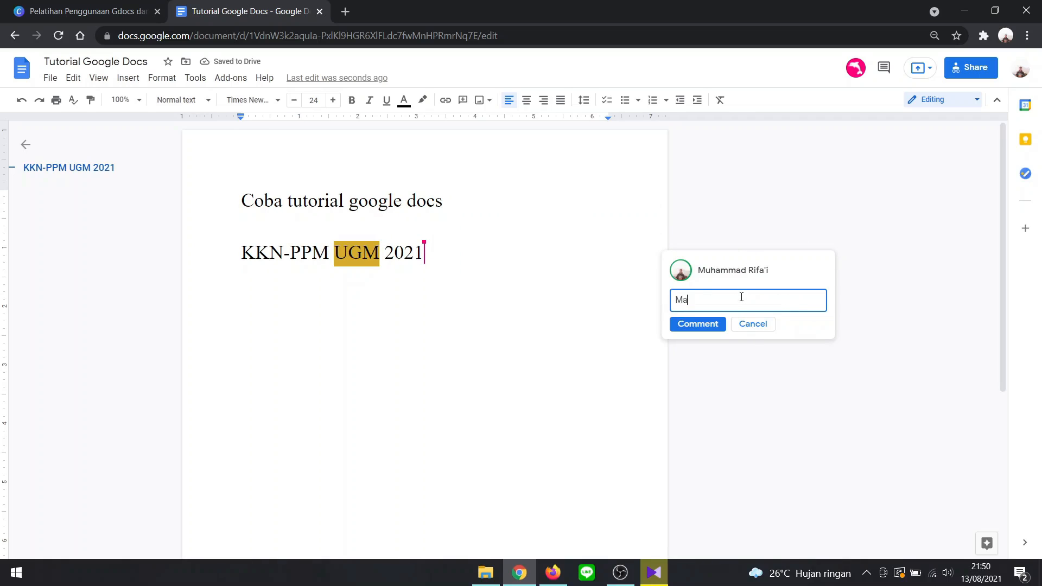
pyautogui.write('ntap')
pyautogui.click(686, 325)
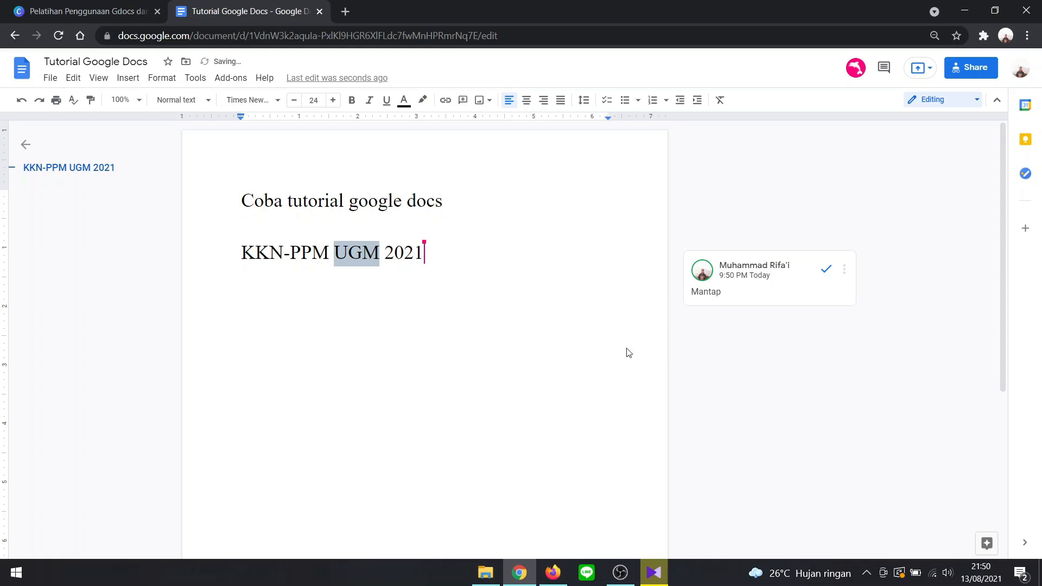
# - Switch to Firefox and view the "Mantap" comment and its reply field without posting a reply
pyautogui.click(554, 575)
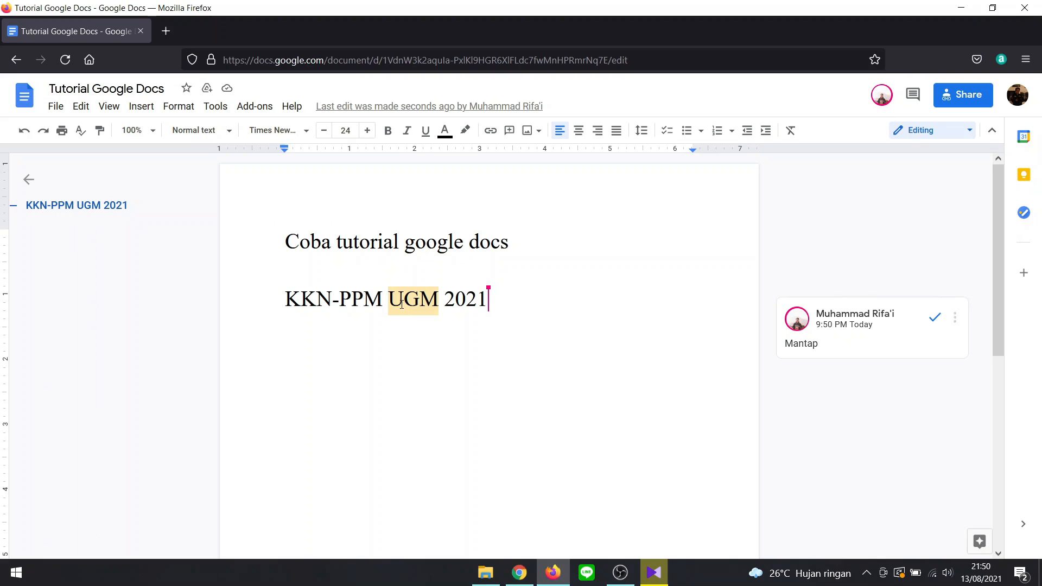
pyautogui.click(856, 350)
pyautogui.click(853, 381)
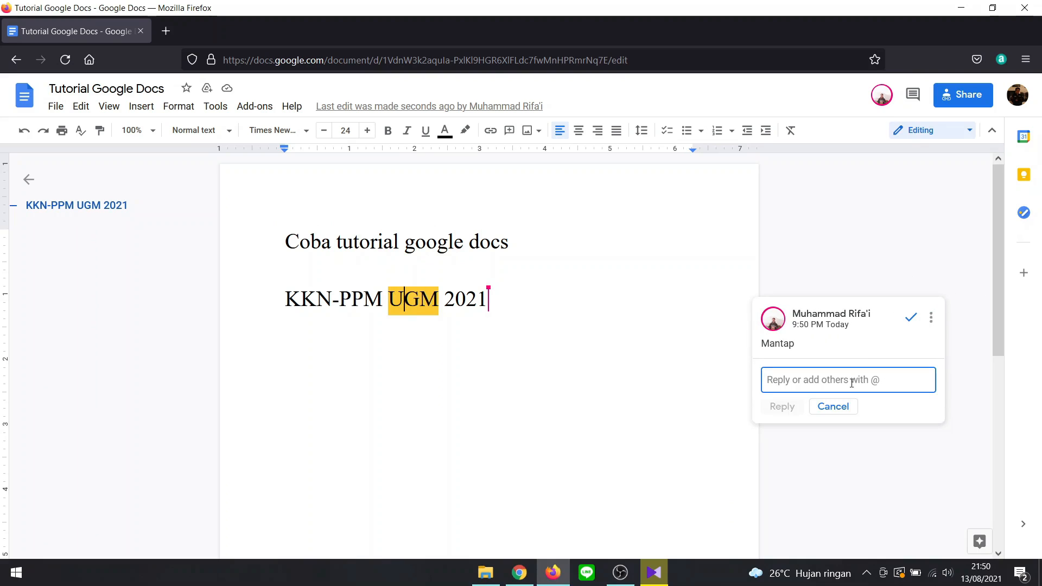
pyautogui.click(833, 407)
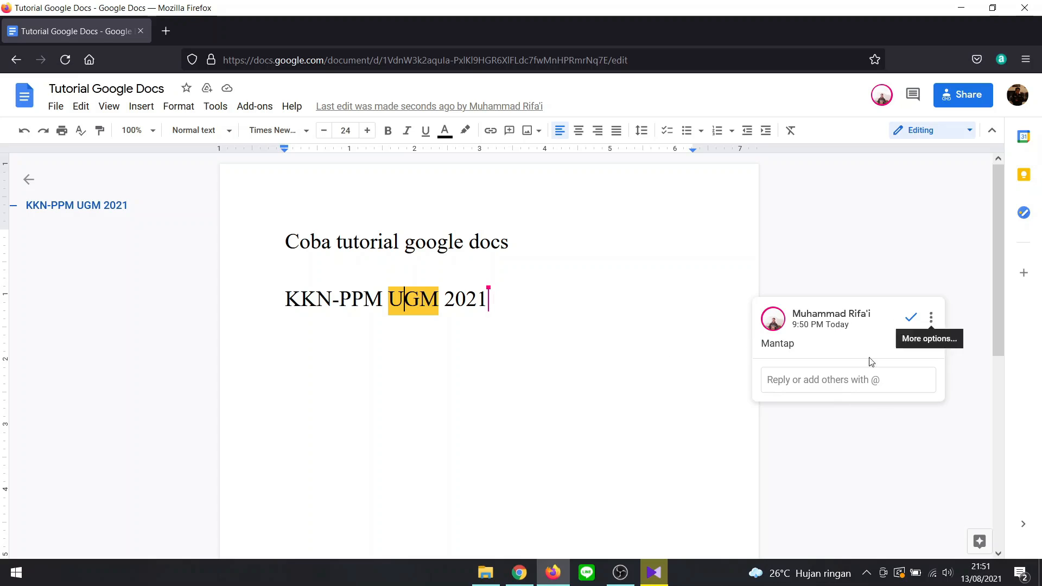
# - Switch to Chrome and delete the "Mantap" comment thread on the word "UGM"
pyautogui.click(519, 573)
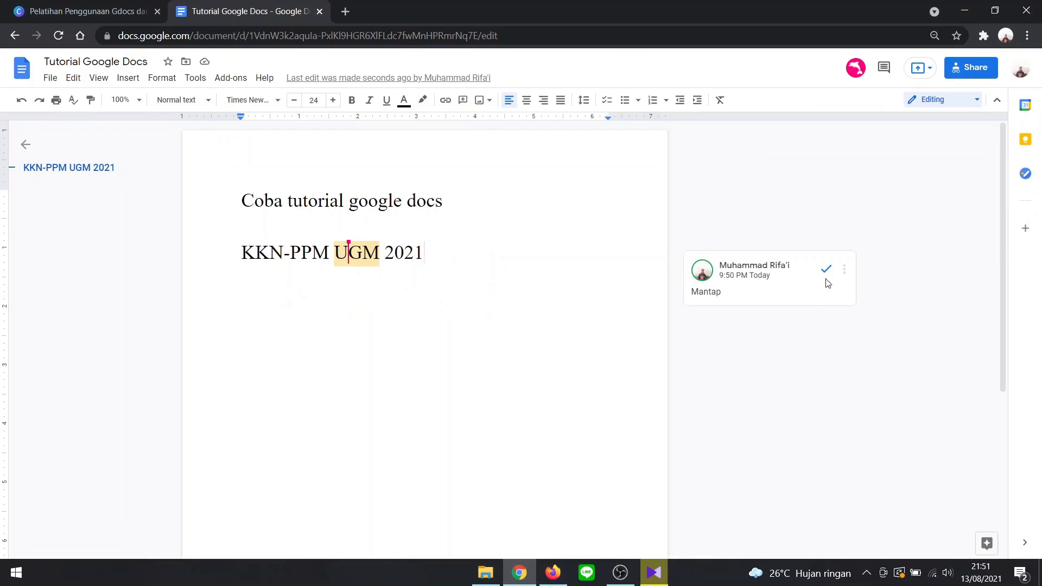
pyautogui.click(844, 270)
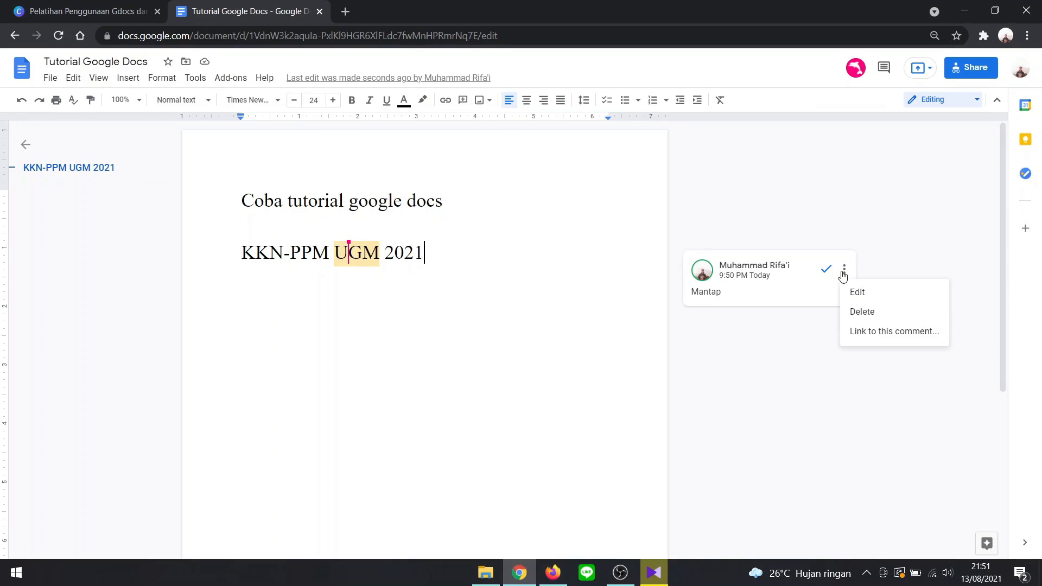
pyautogui.click(875, 313)
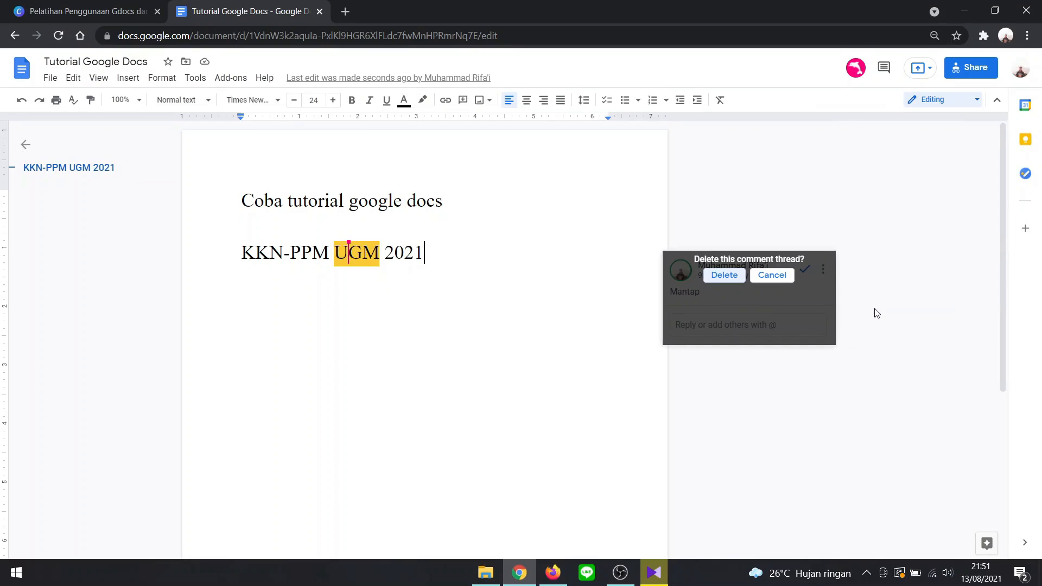
pyautogui.click(724, 276)
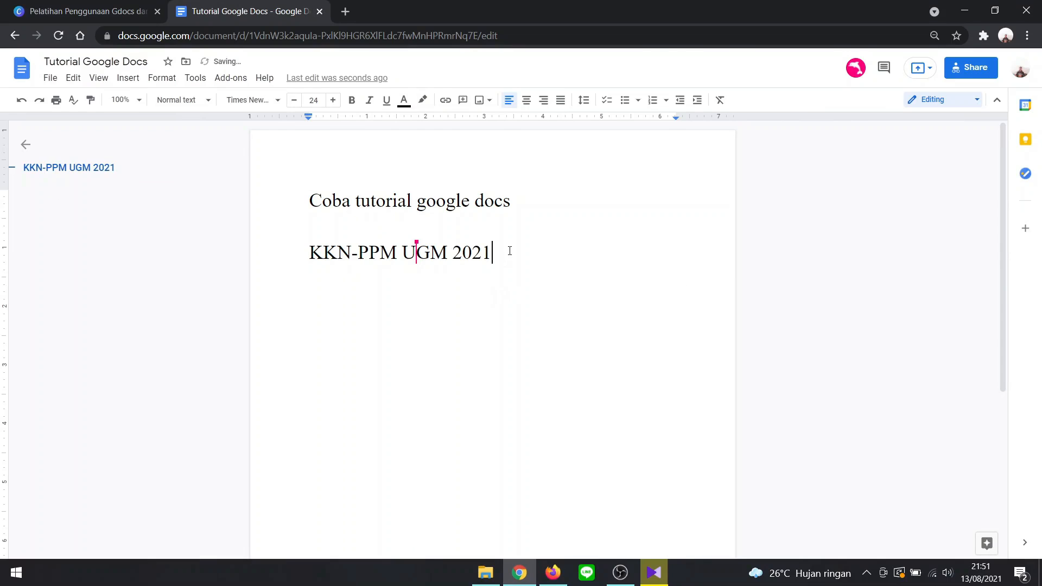
# - Change the document's general link access to "Restricted" and copy the sharing link
pyautogui.click(972, 70)
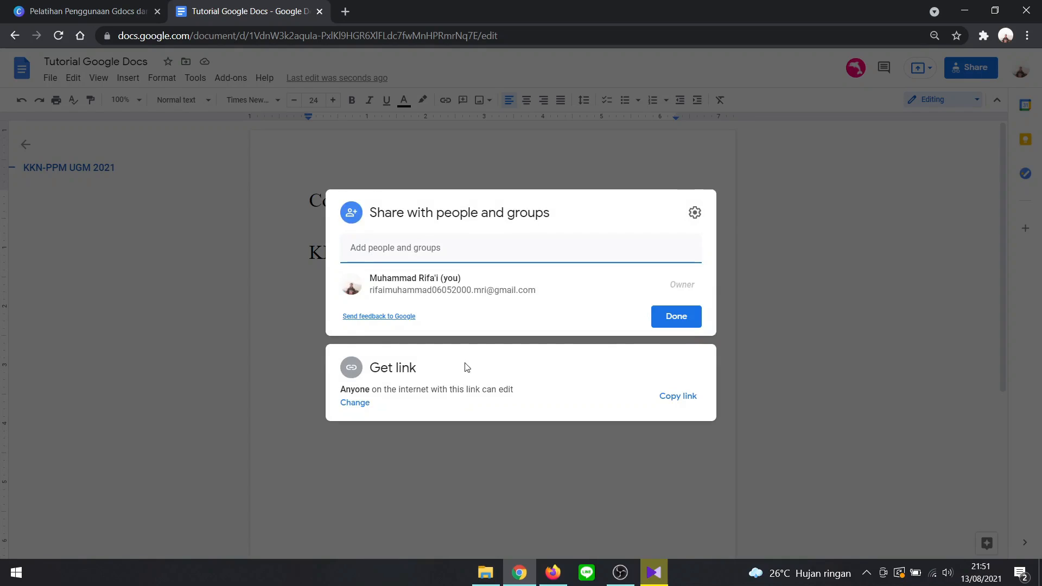
pyautogui.click(355, 404)
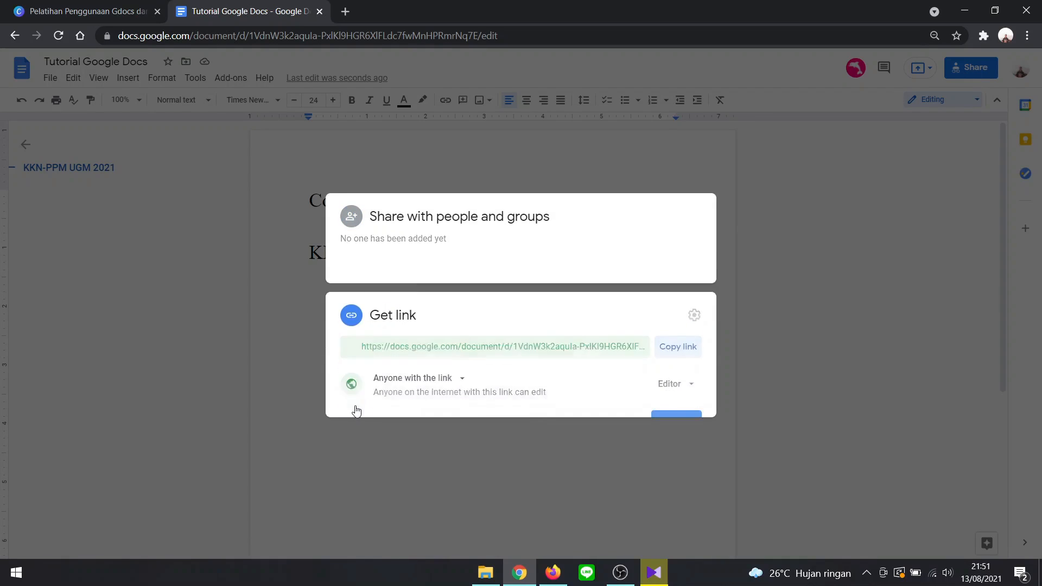
pyautogui.click(434, 354)
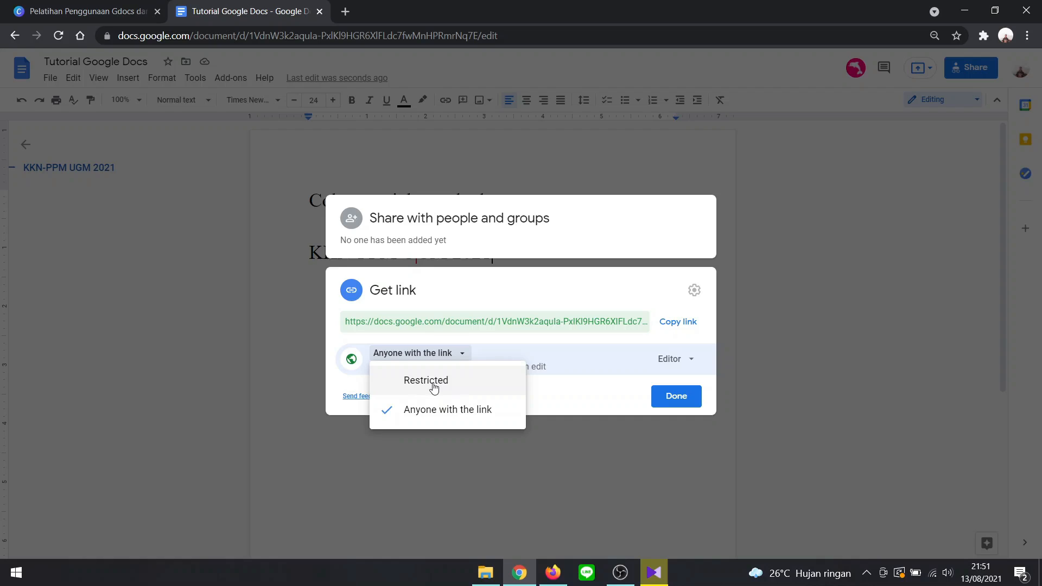
pyautogui.click(433, 381)
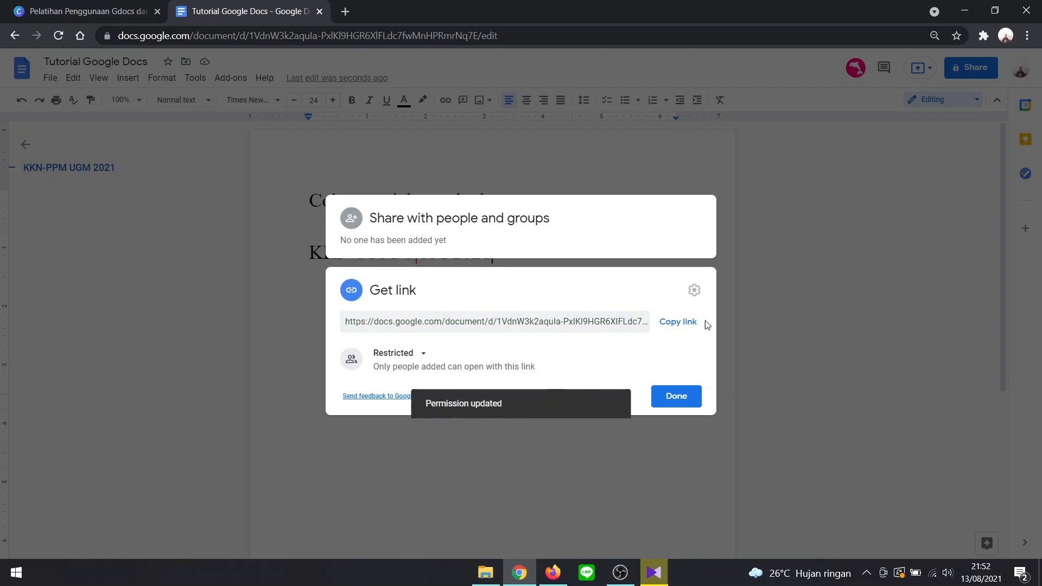
pyautogui.click(684, 322)
# - Switch to Firefox, replace the open document with a new tab and load the copied link to the restricted document
pyautogui.click(561, 572)
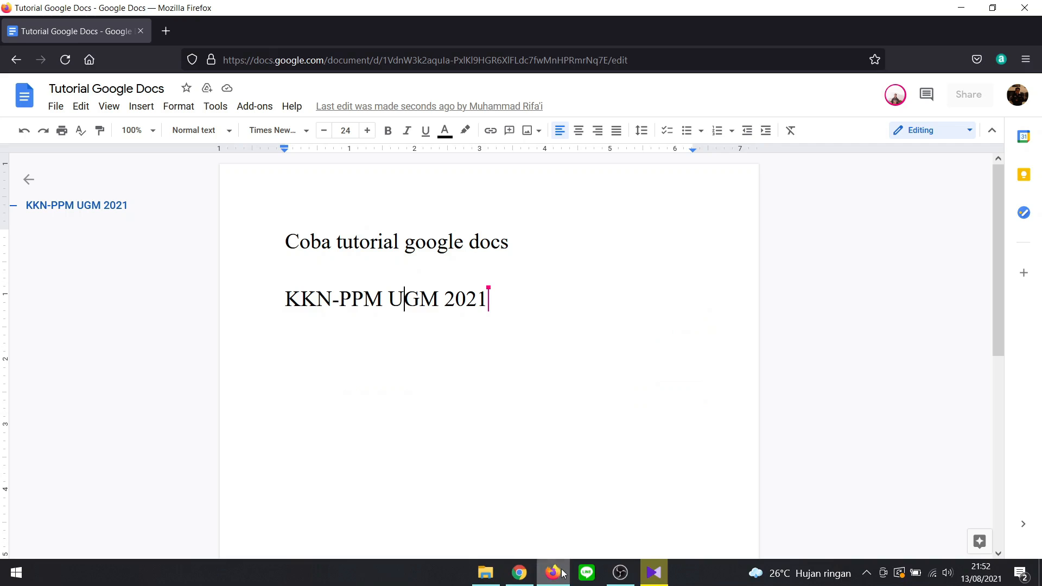
pyautogui.click(166, 31)
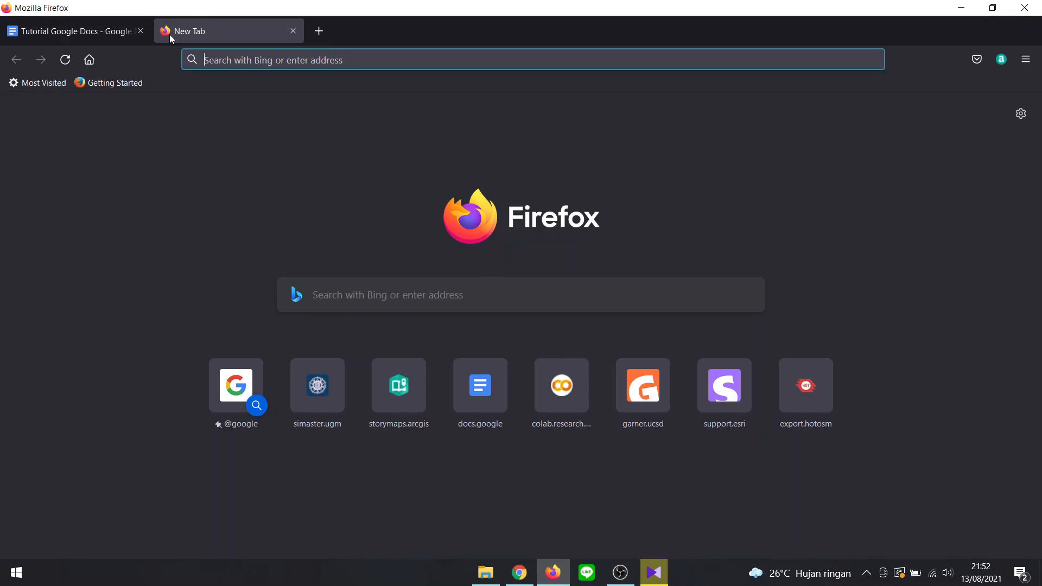
pyautogui.click(142, 31)
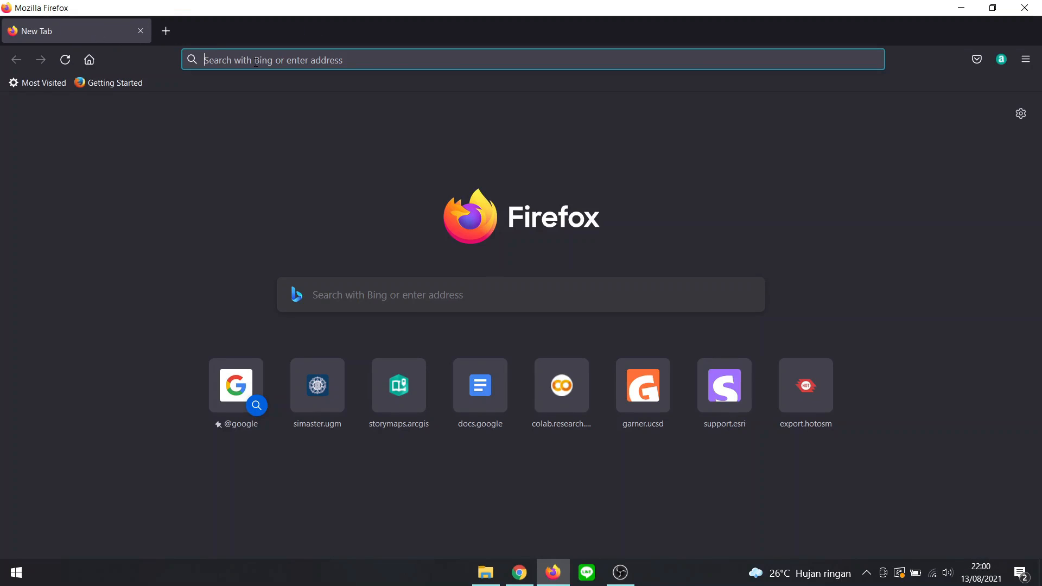
pyautogui.hotkey('ctrl', 'v')
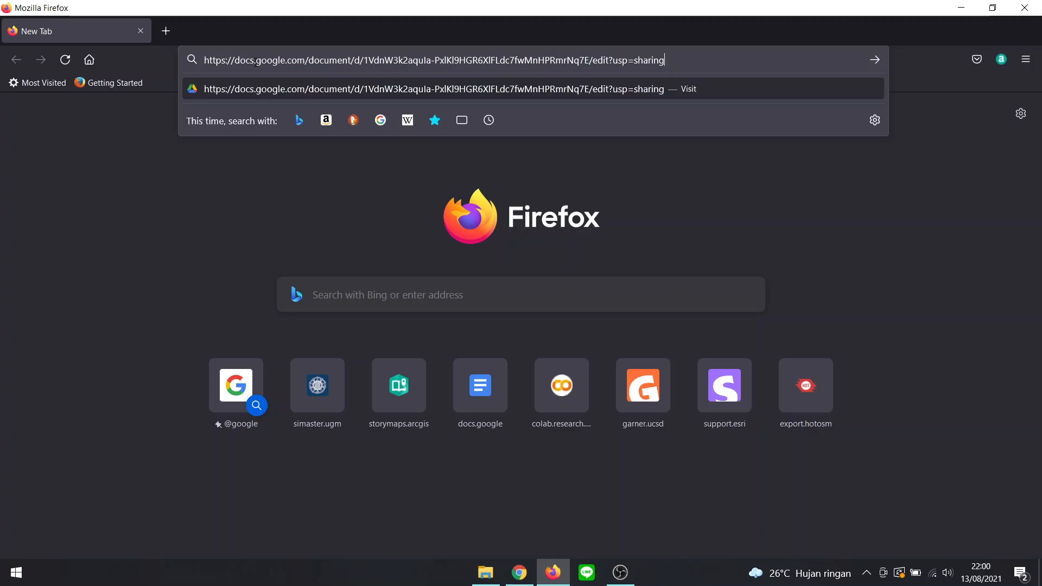
pyautogui.press('Return')
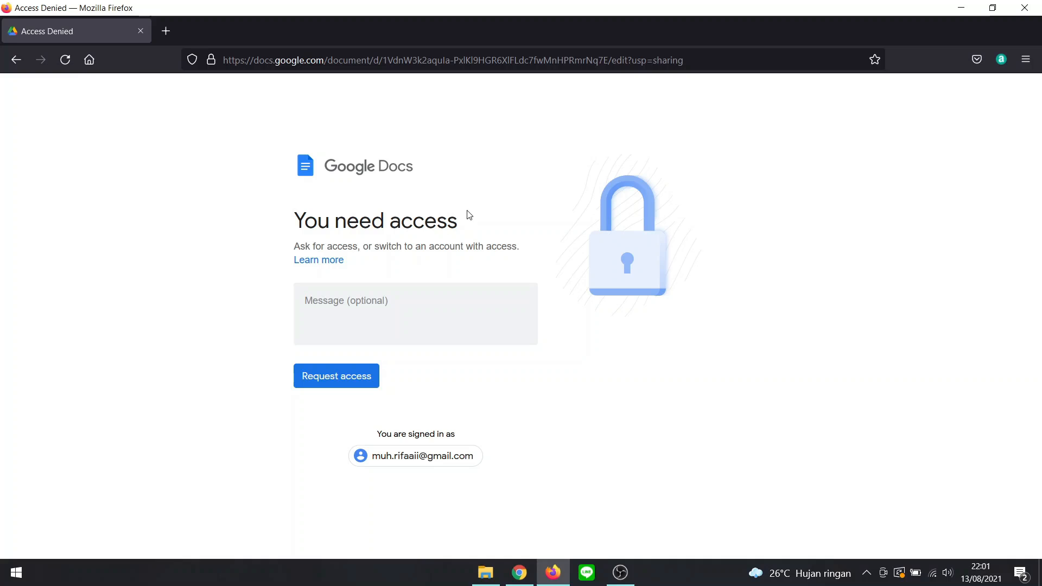
# - Request access to the restricted document without a message, and switch back to the document in Chrome
pyautogui.click(362, 386)
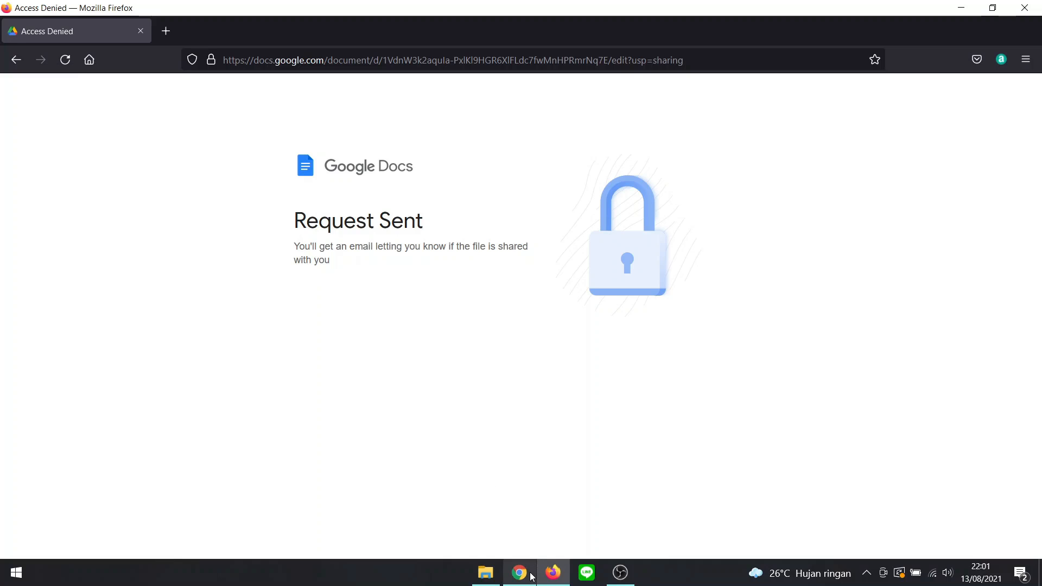
pyautogui.moveTo(532, 577)
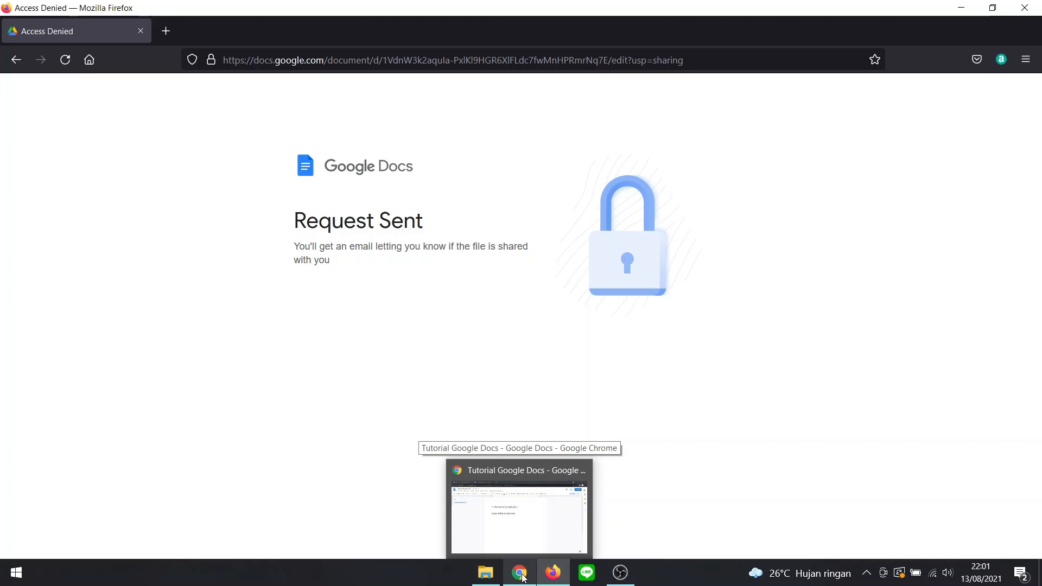
pyautogui.click(523, 575)
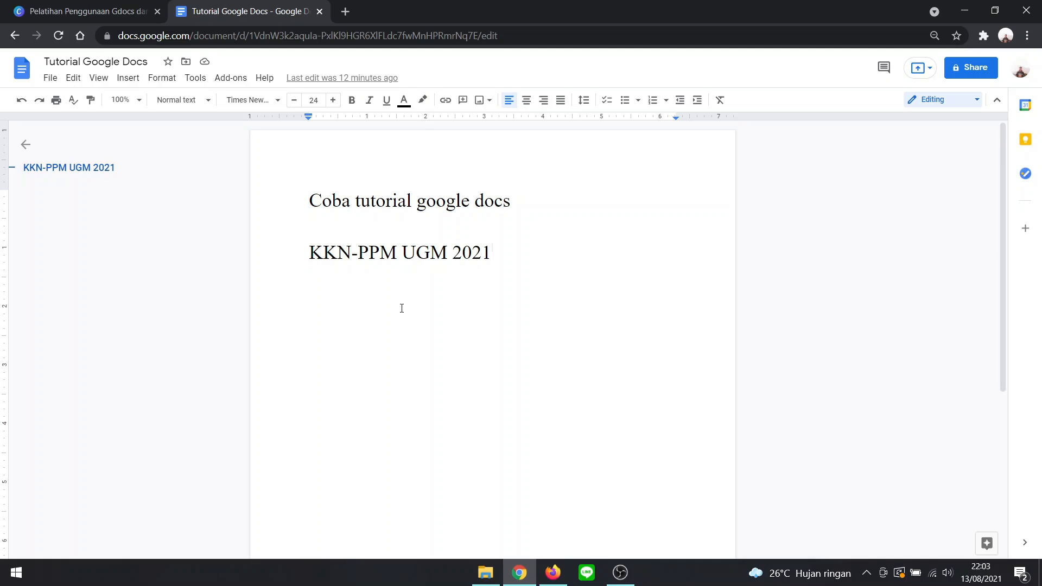
# - Show the file formats available for downloading the document, and close the list without downloading
pyautogui.click(52, 80)
pyautogui.moveTo(112, 219)
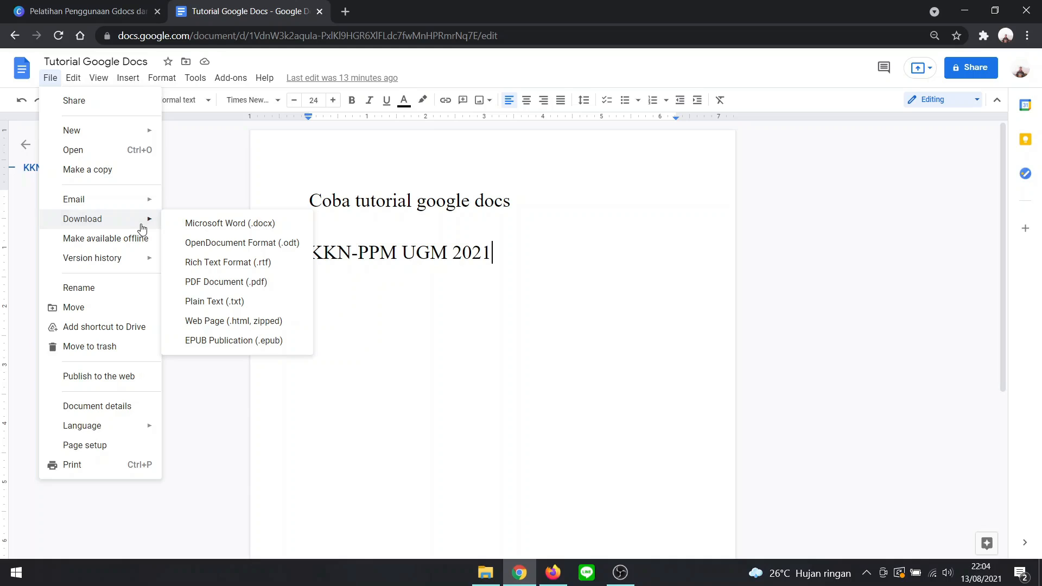
pyautogui.click(207, 177)
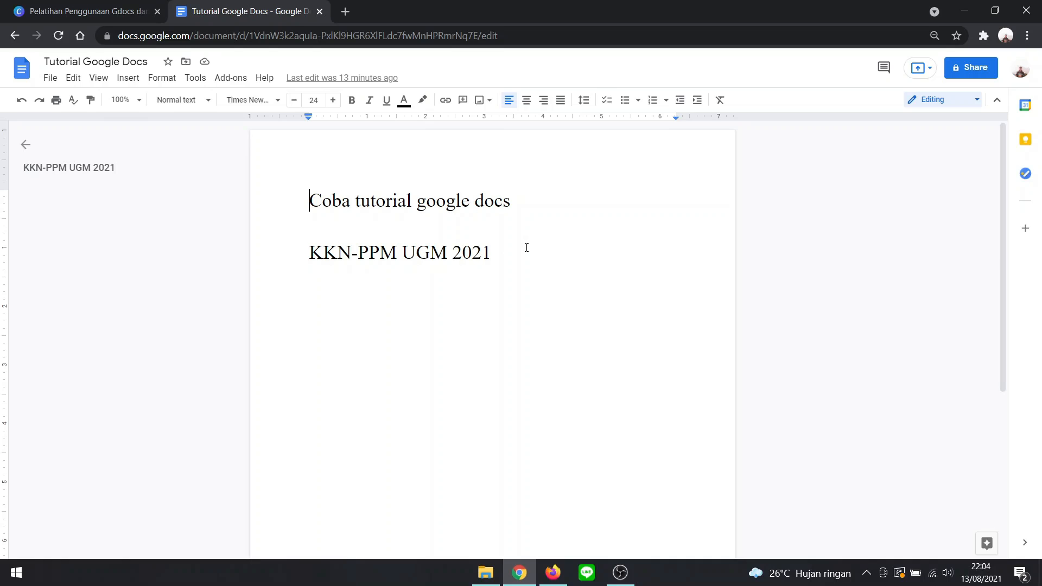
# - Return to the Docs home page and filter the recent documents to "Owned by me"
pyautogui.click(21, 75)
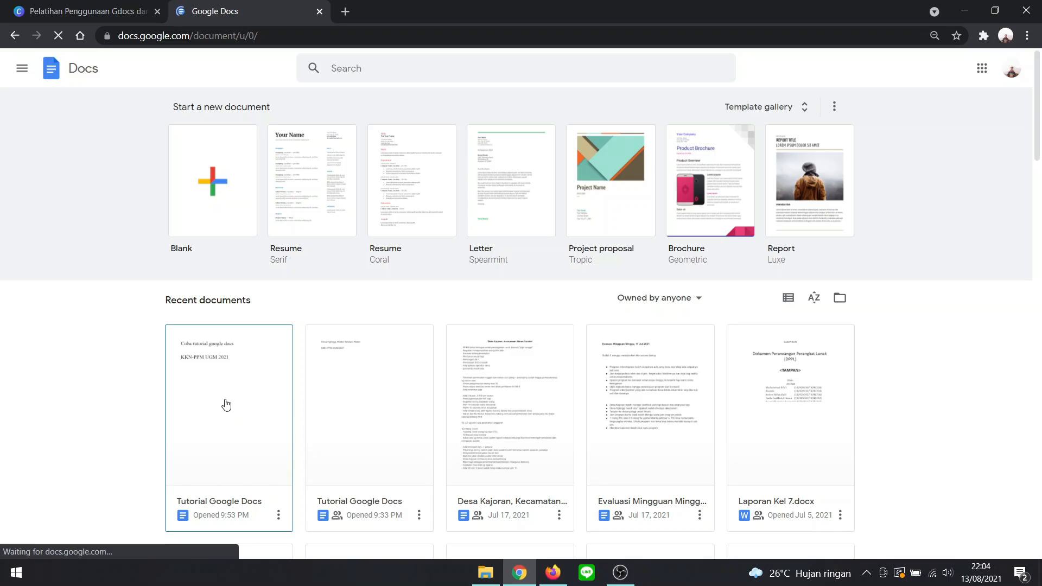
pyautogui.click(654, 299)
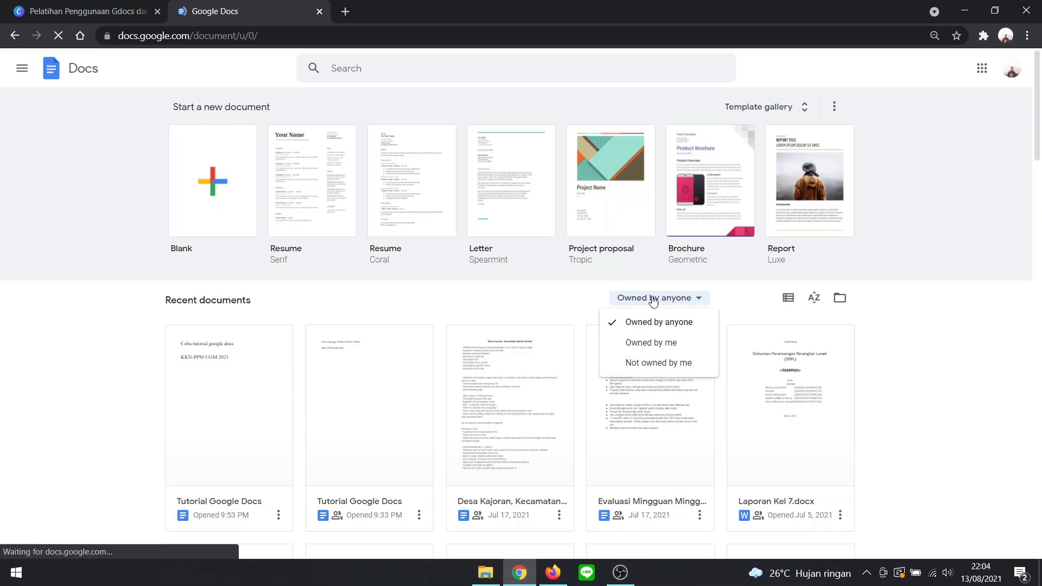
pyautogui.click(654, 299)
pyautogui.click(666, 302)
pyautogui.click(667, 303)
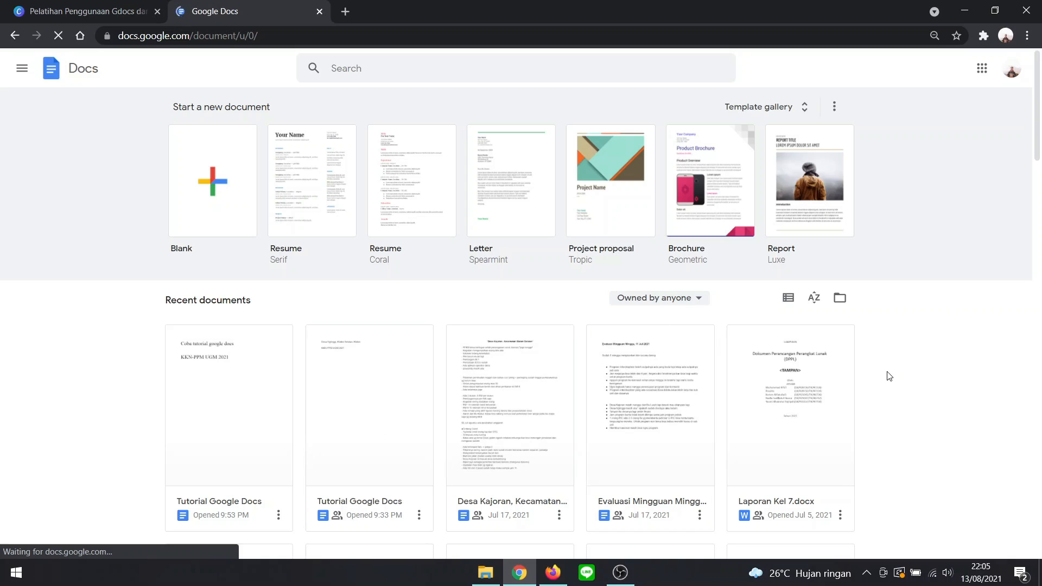
pyautogui.click(678, 303)
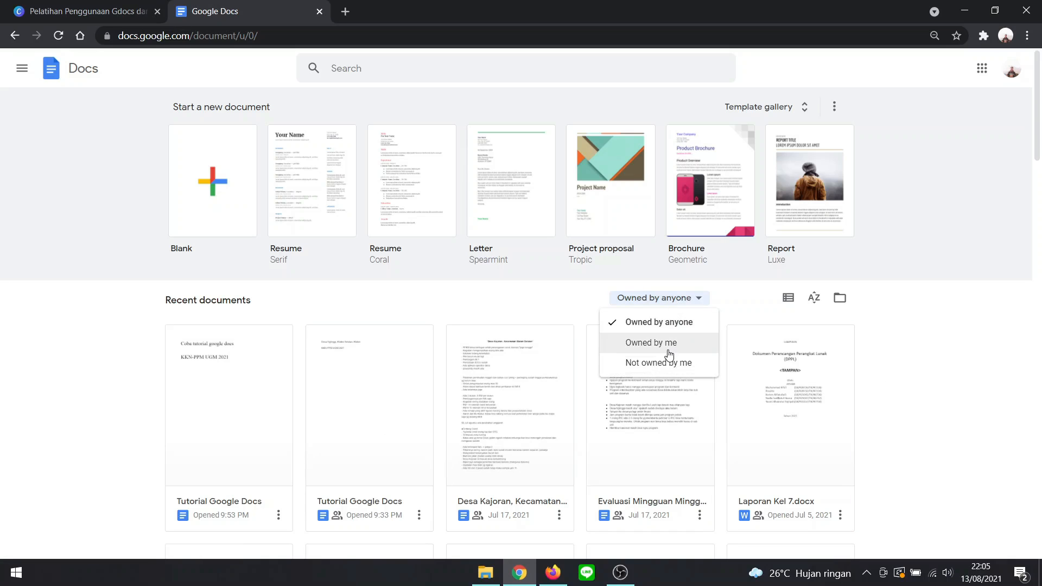
pyautogui.click(669, 353)
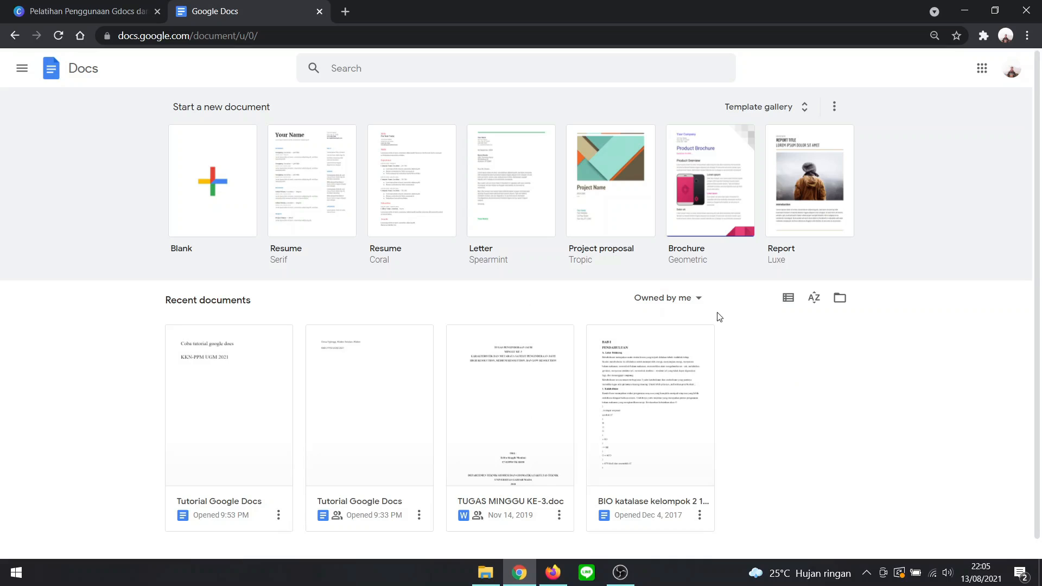
# - Filter the recent documents to "Not owned by me" and reset the ownership filter to "Owned by anyone"
pyautogui.click(704, 301)
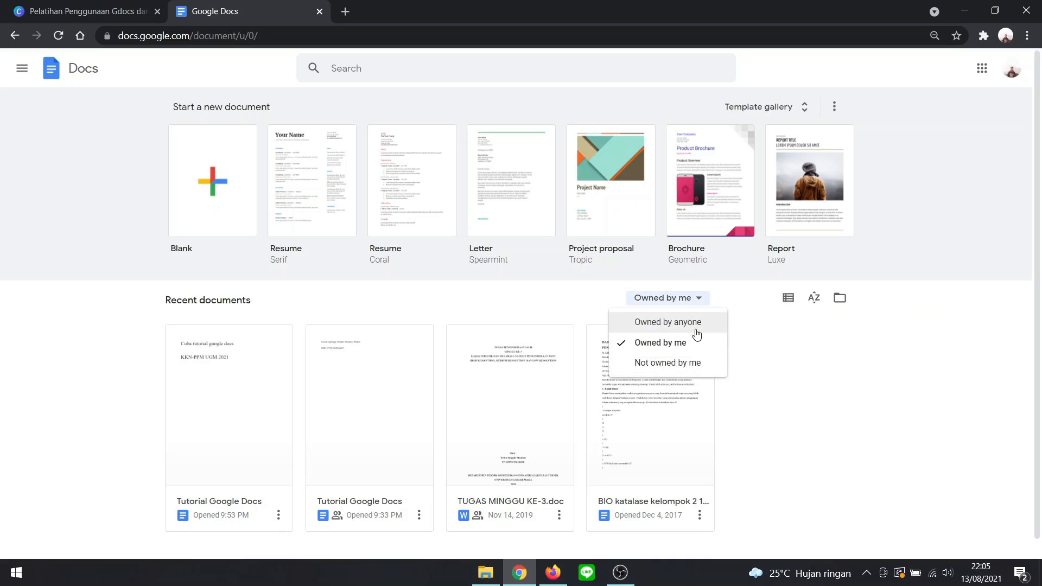
pyautogui.click(687, 368)
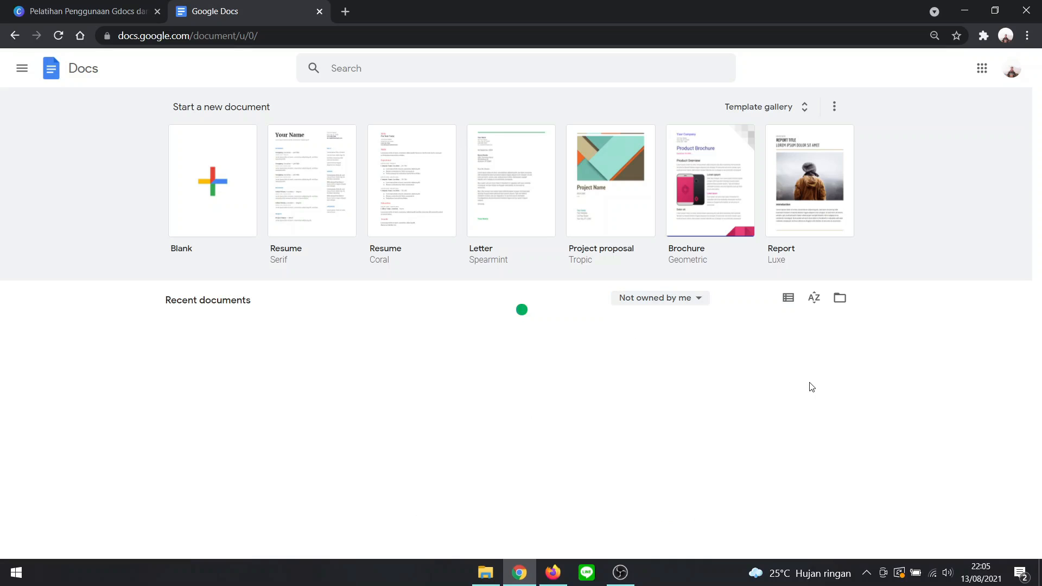
pyautogui.click(688, 305)
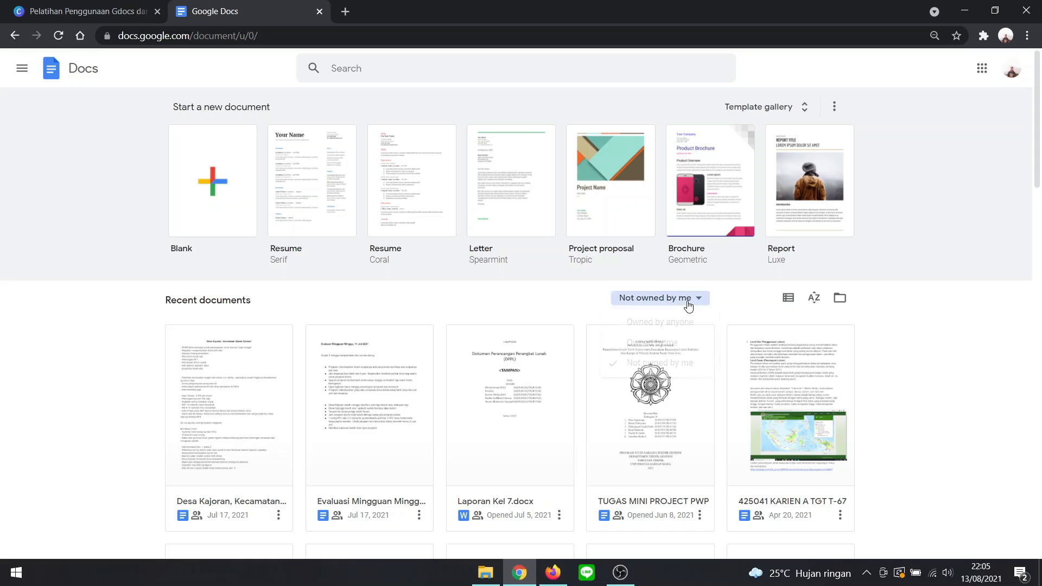
pyautogui.click(681, 321)
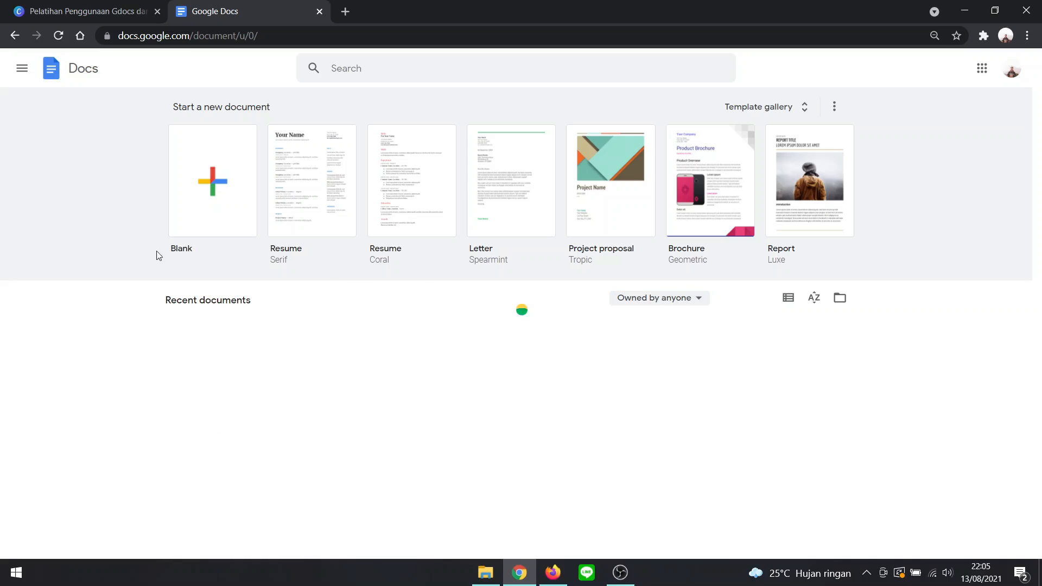
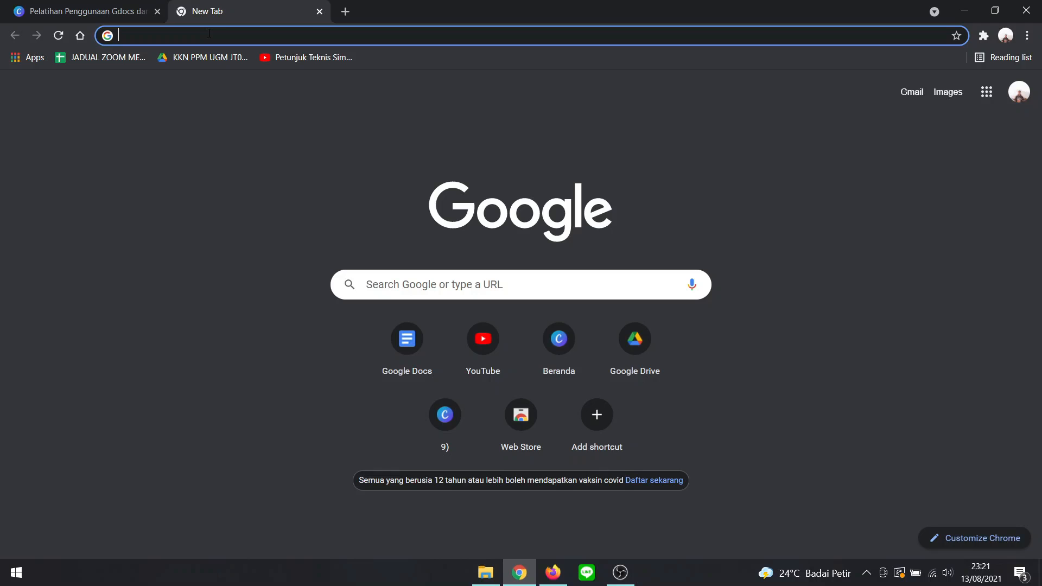
# - Open the Google Docs home page at docs.google.com
pyautogui.write('docs.google')
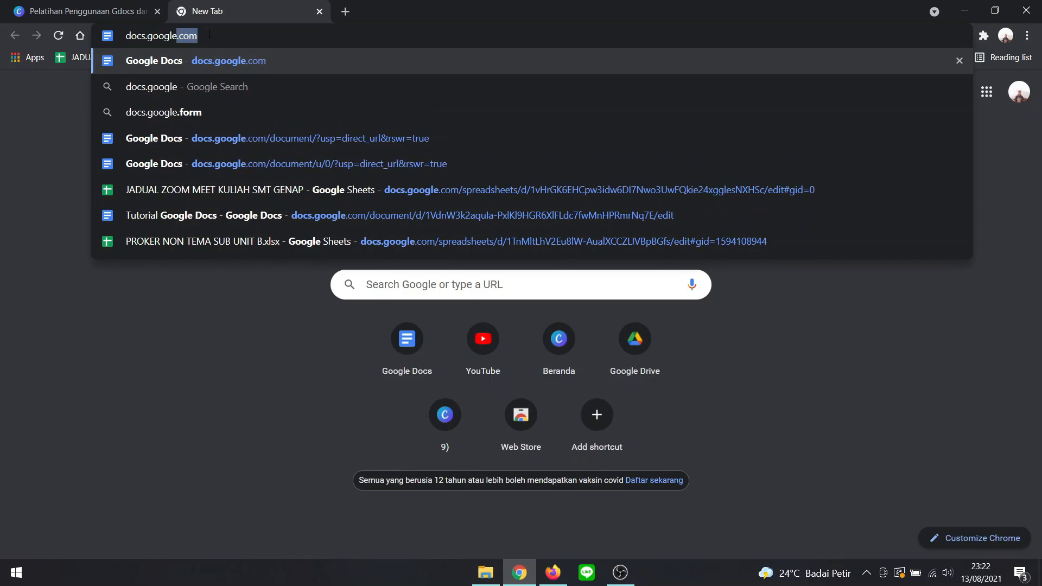
pyautogui.write('.com')
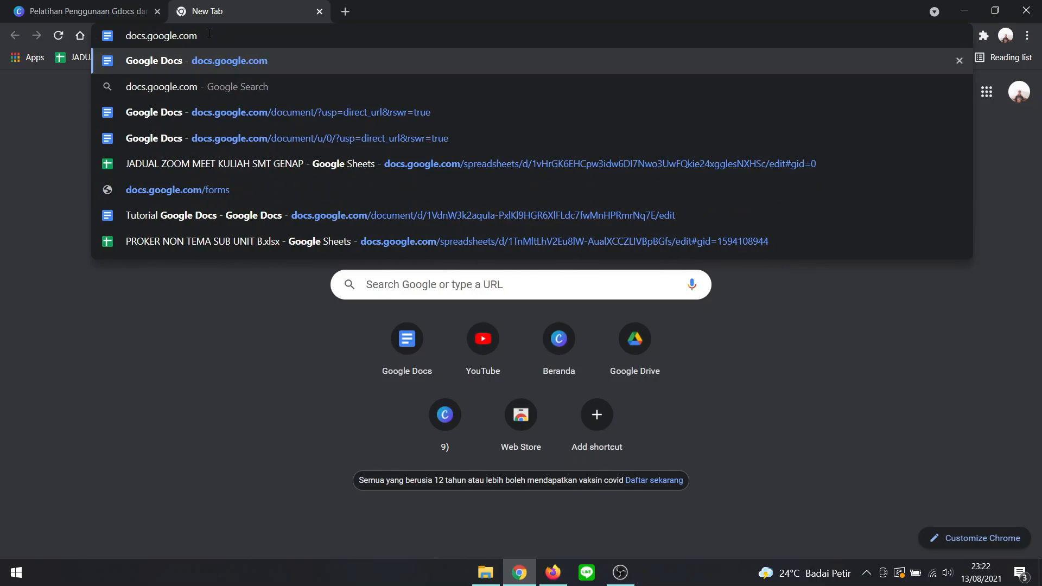
pyautogui.press('Return')
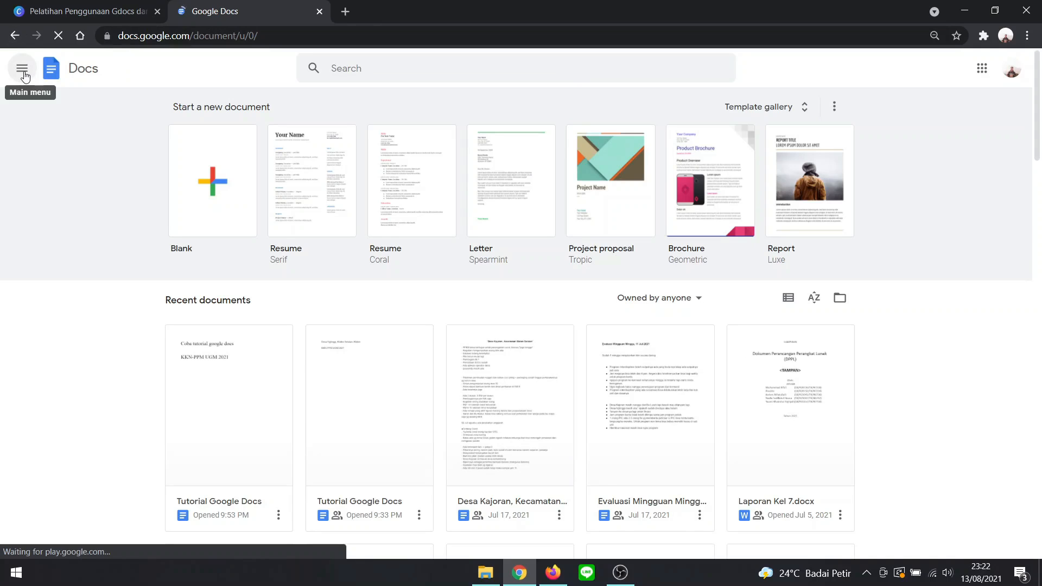
# - Switch from the Docs home page to Sheets and create a blank spreadsheet
pyautogui.click(23, 72)
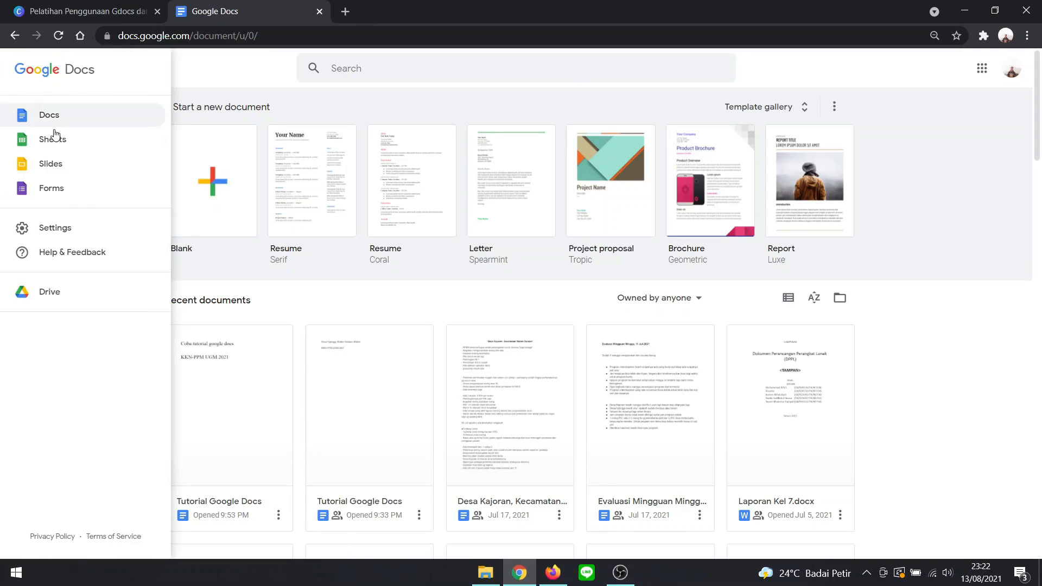
pyautogui.click(79, 143)
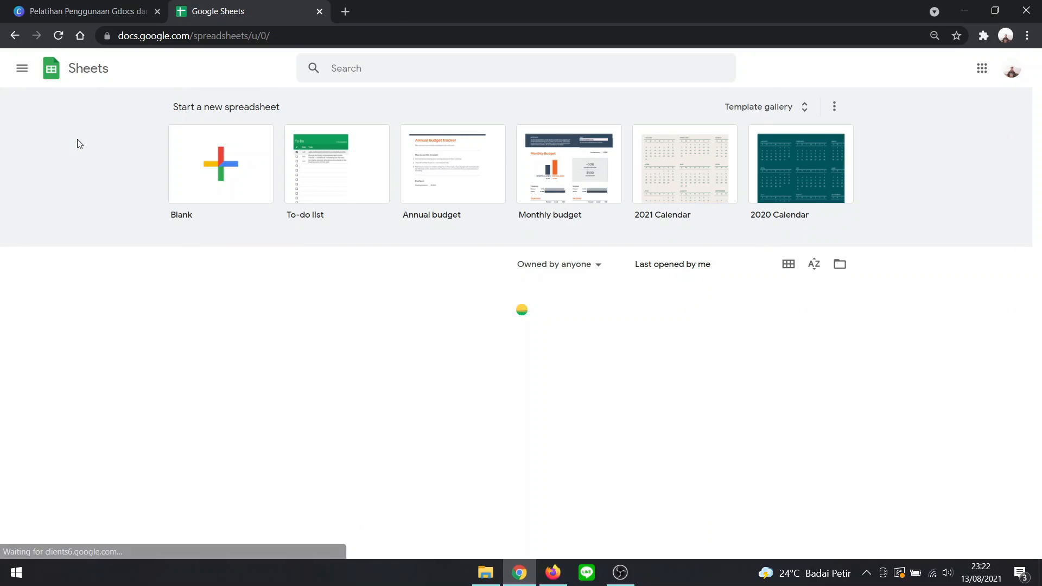
pyautogui.click(432, 190)
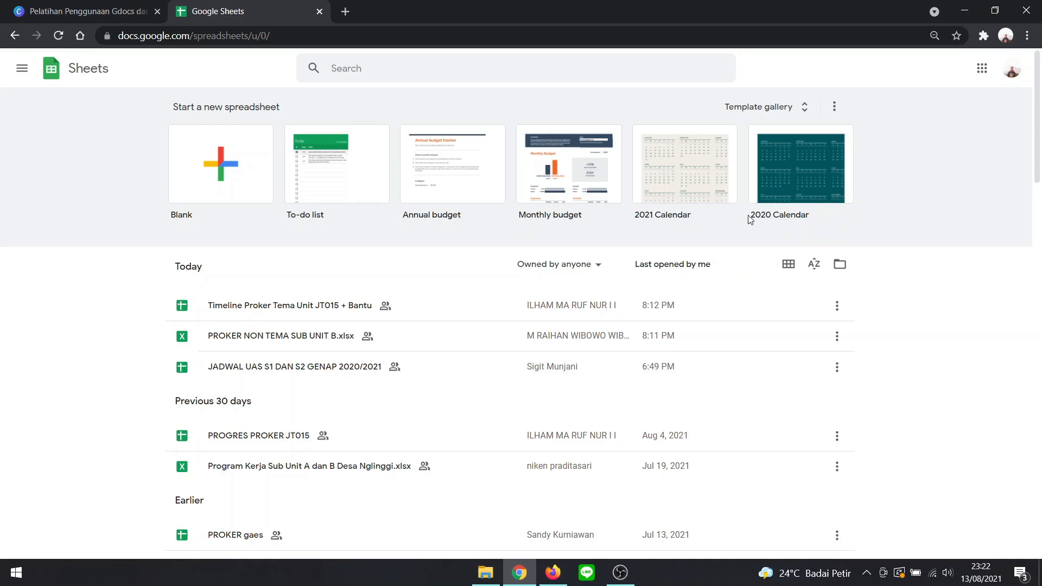
pyautogui.click(231, 186)
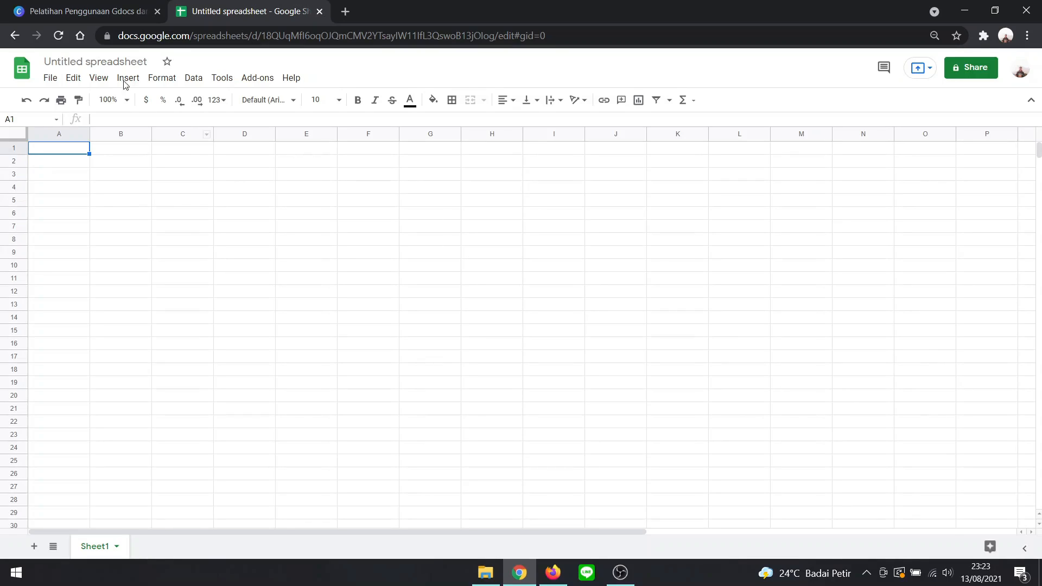
# - Rename the spreadsheet as "Tutorial Google Sheets"
pyautogui.click(120, 64)
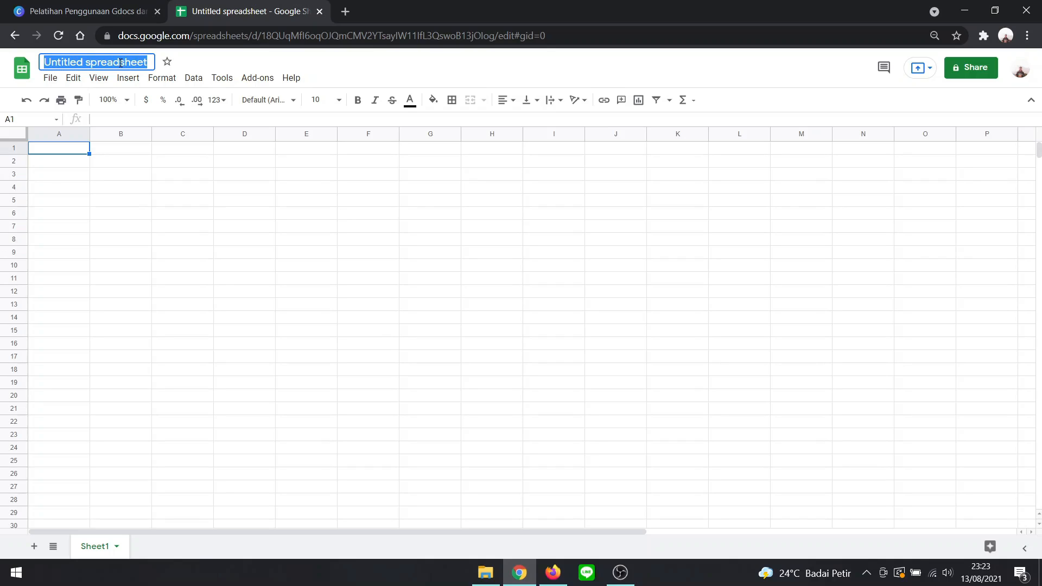
pyautogui.write('T')
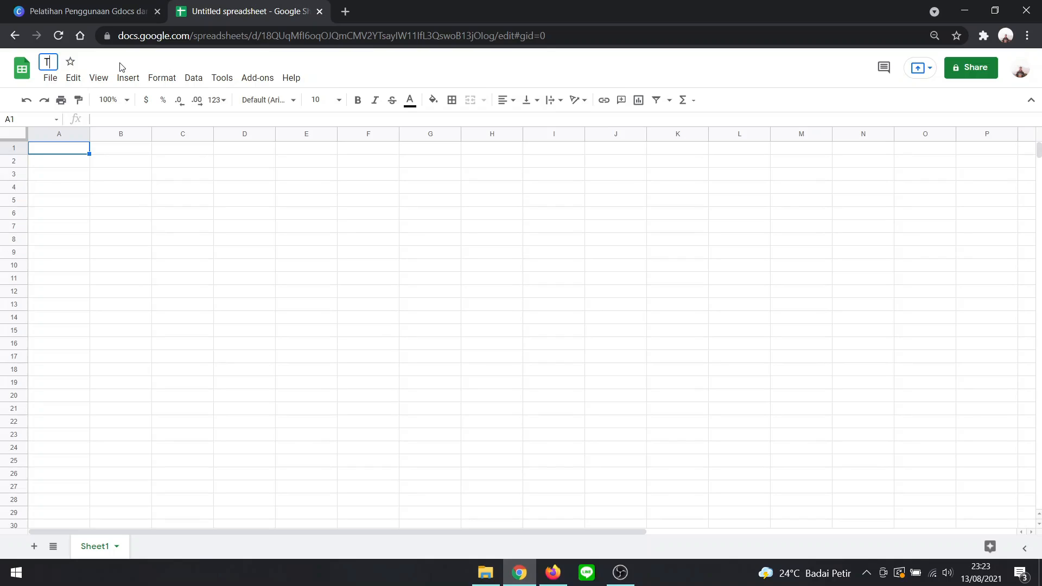
pyautogui.write('utorial Goo')
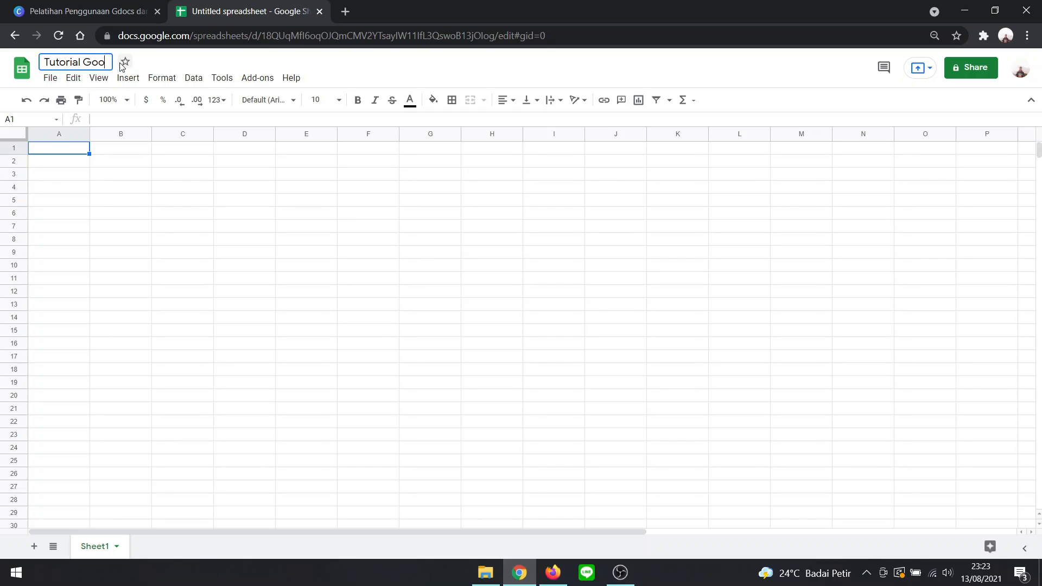
pyautogui.write('gle Sheets')
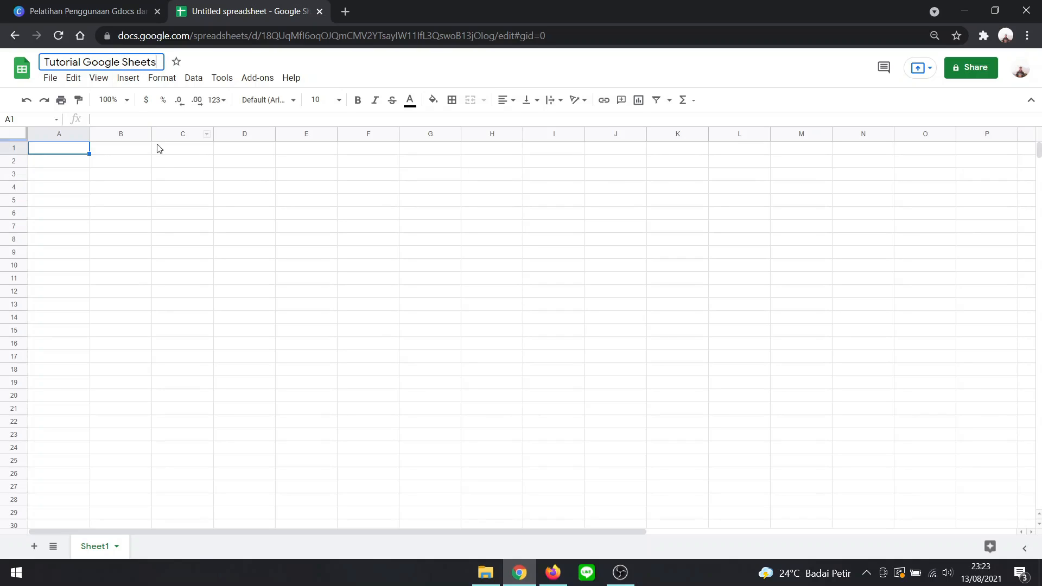
pyautogui.press('Return')
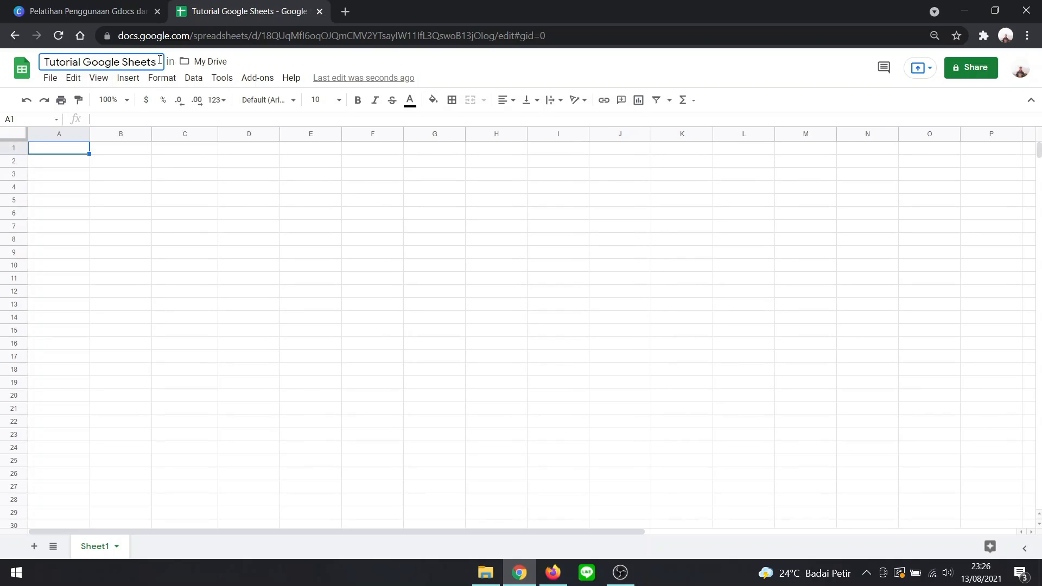
# - Enter the headers "Nama", "RT" and "Jumlah Anggota Keluarga" in cells A1, B1 and C1
pyautogui.click(72, 152)
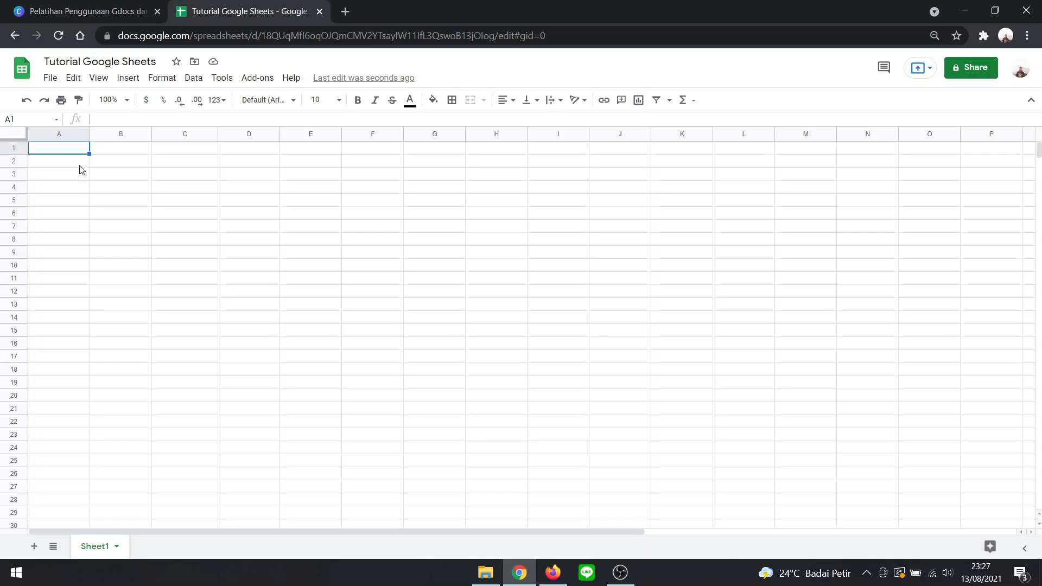
pyautogui.doubleClick(75, 149)
pyautogui.write('Nama')
pyautogui.click(104, 154)
pyautogui.doubleClick(106, 154)
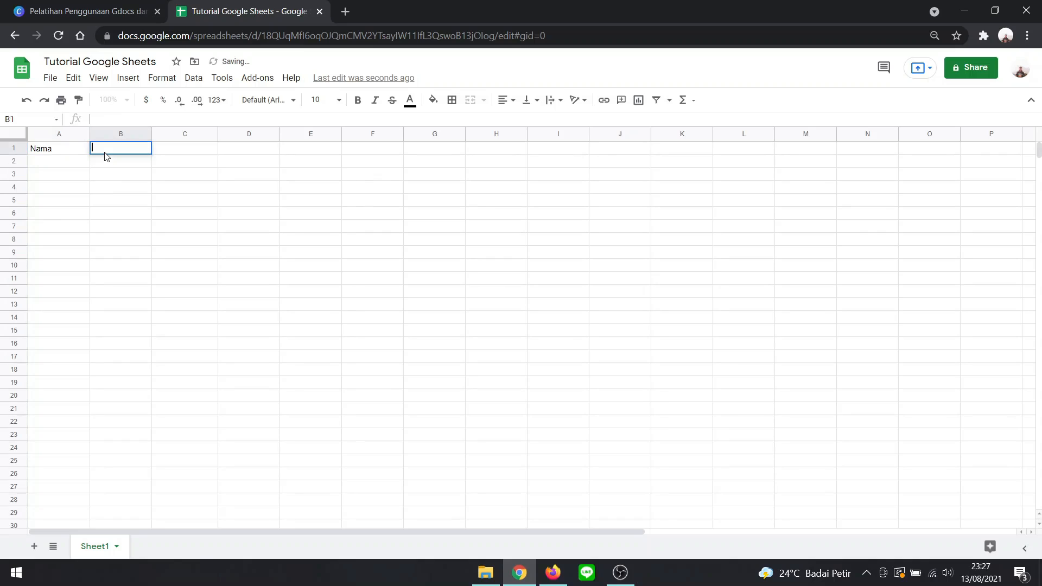
pyautogui.write('RT')
pyautogui.doubleClick(193, 148)
pyautogui.write('Jumlah ')
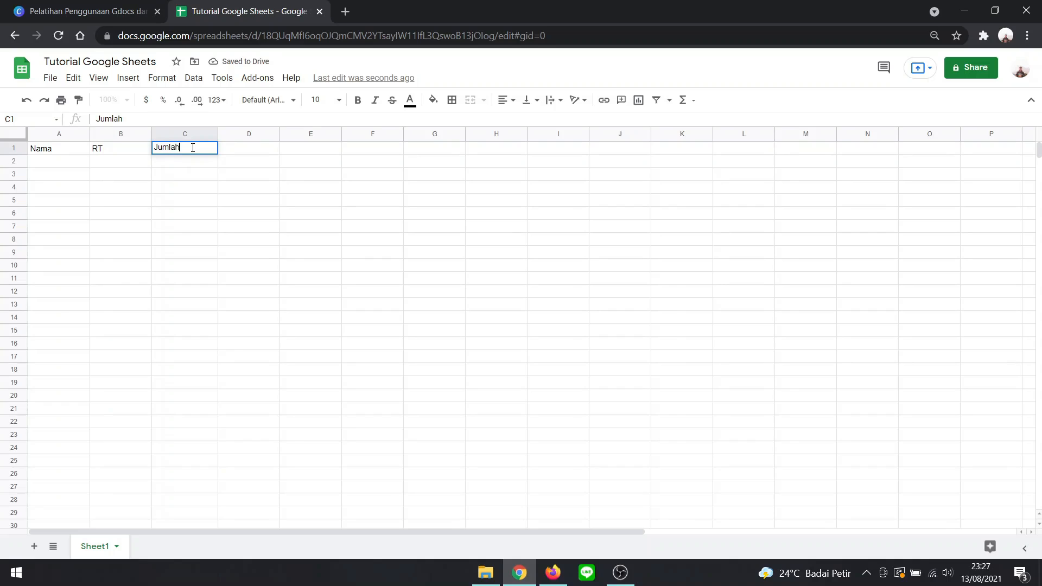
pyautogui.write('Anggota Keluarga')
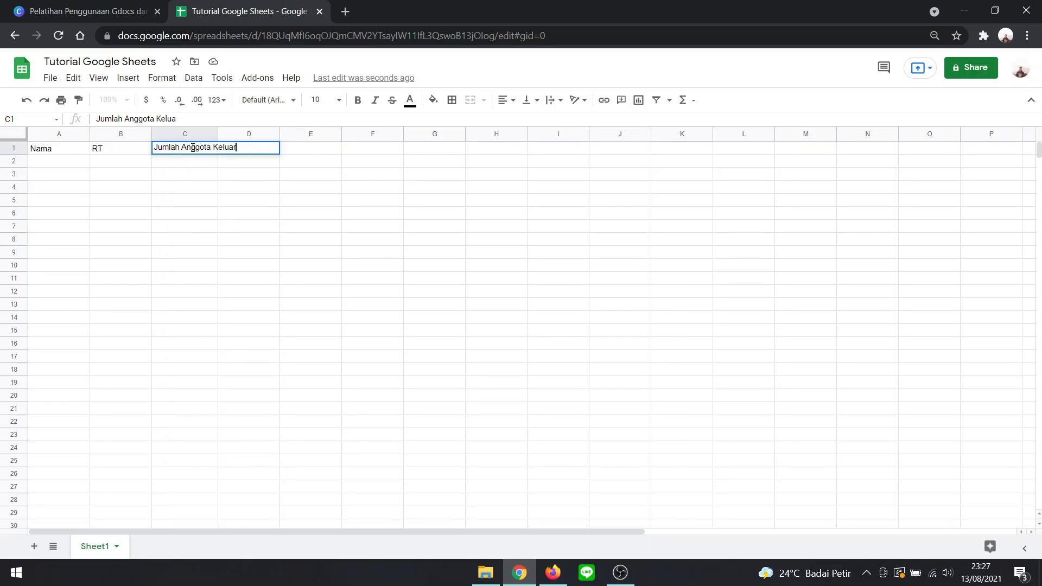
pyautogui.click(224, 192)
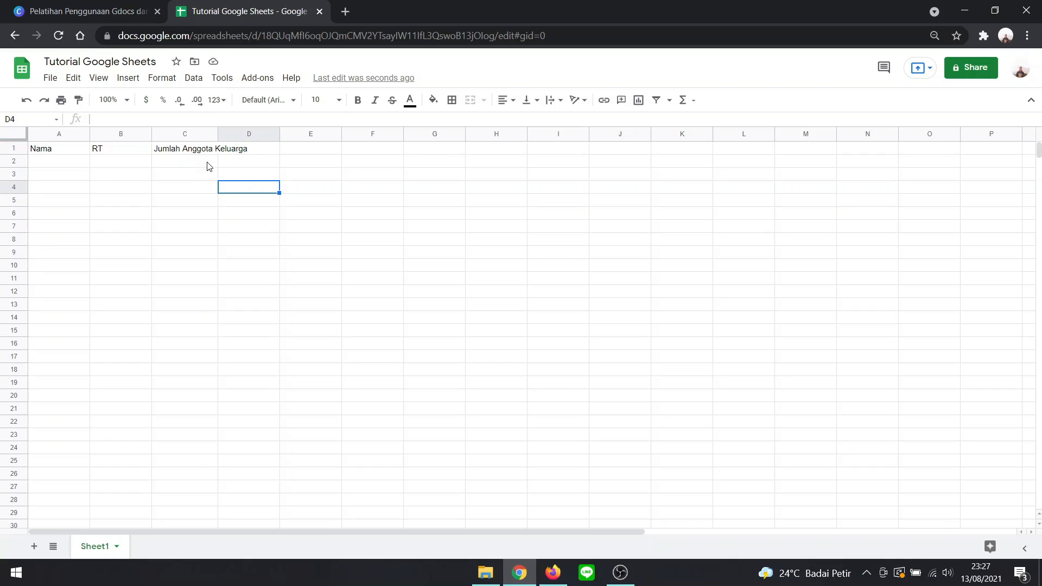
# - Widen column C to fit its header text, and narrow it again so the text overflows
pyautogui.moveTo(218, 133); pyautogui.dragTo(265, 228)
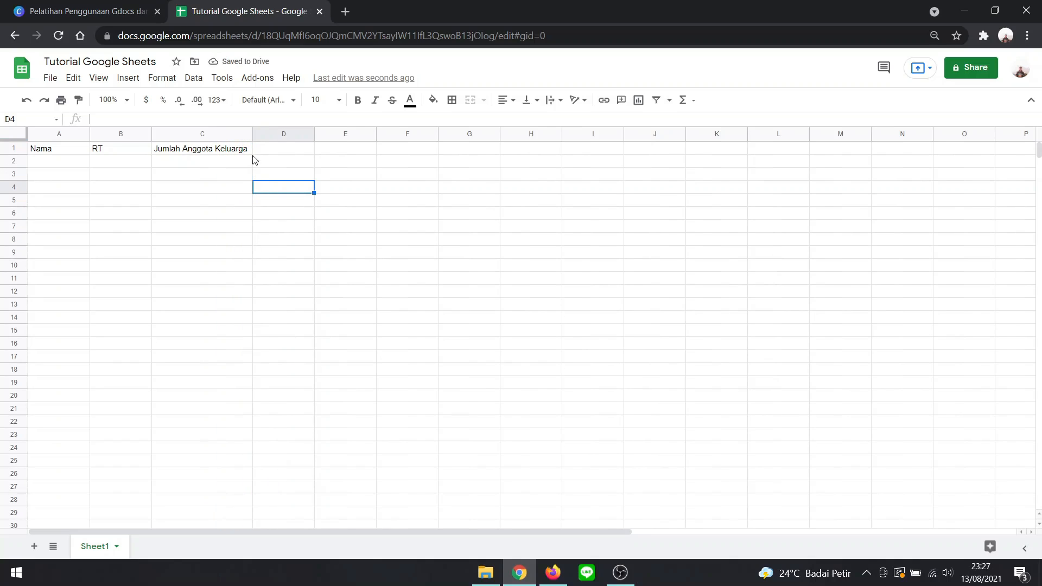
pyautogui.moveTo(251, 135); pyautogui.dragTo(220, 201)
# - Set the text wrapping of the header in C1 to Wrap, and change it to Clip
pyautogui.click(214, 152)
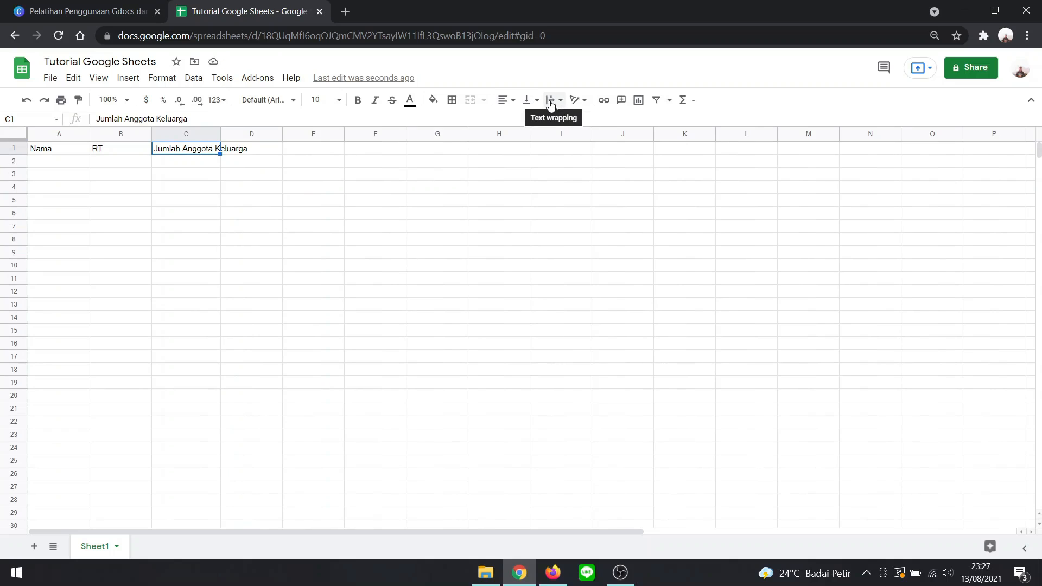
pyautogui.click(558, 105)
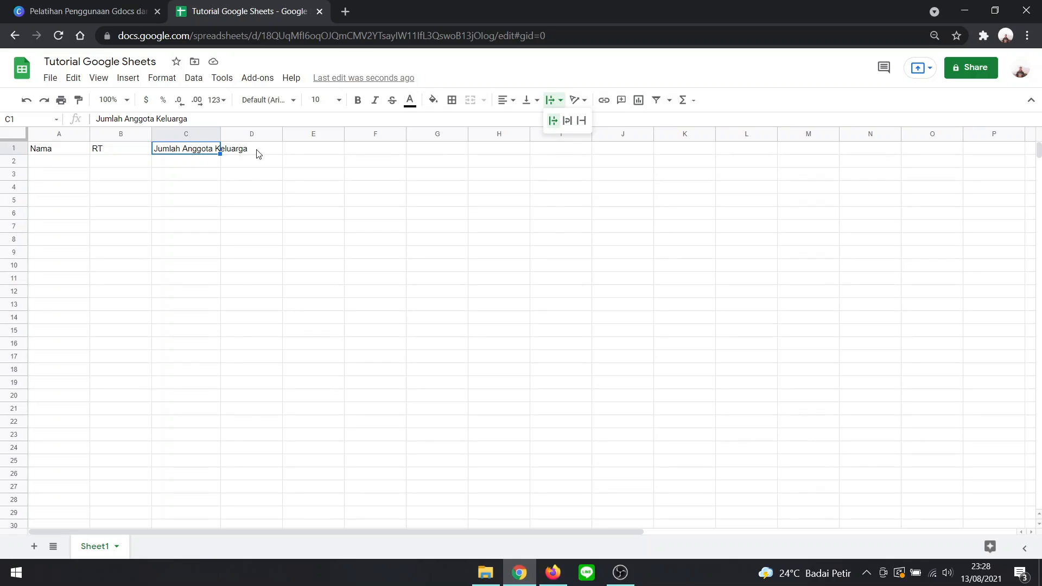
pyautogui.click(566, 121)
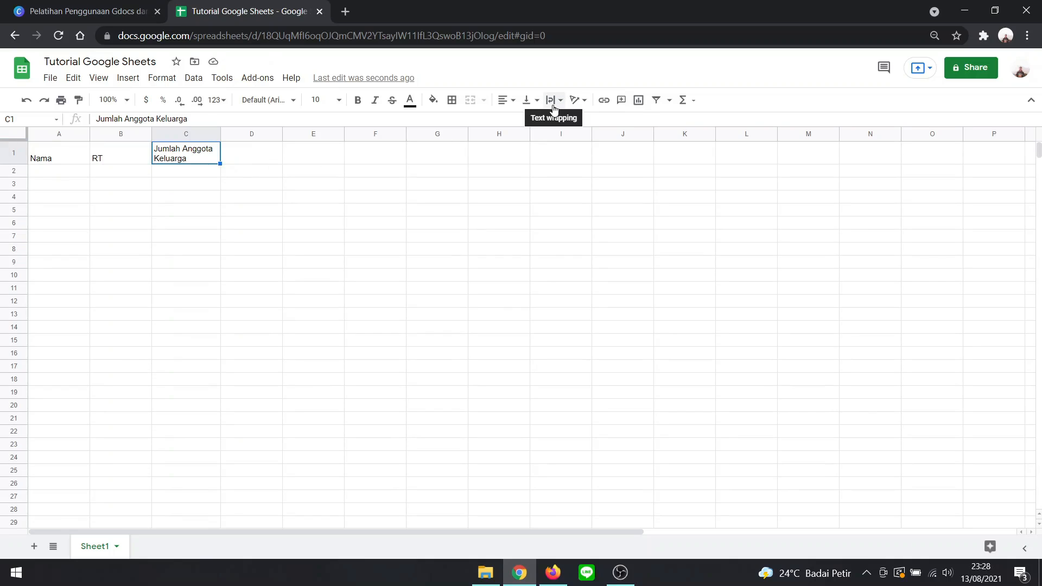
pyautogui.click(530, 100)
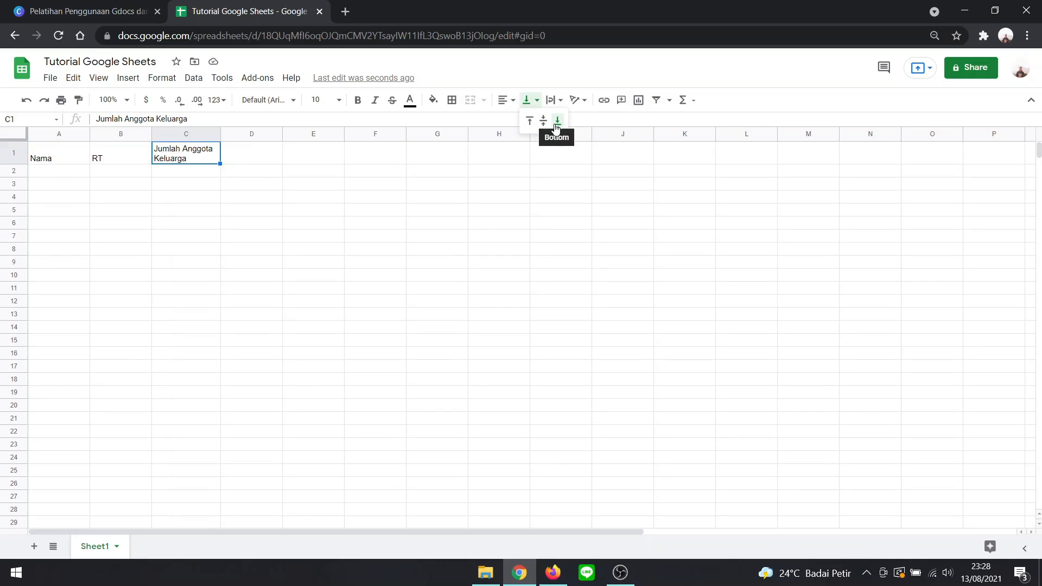
pyautogui.click(549, 102)
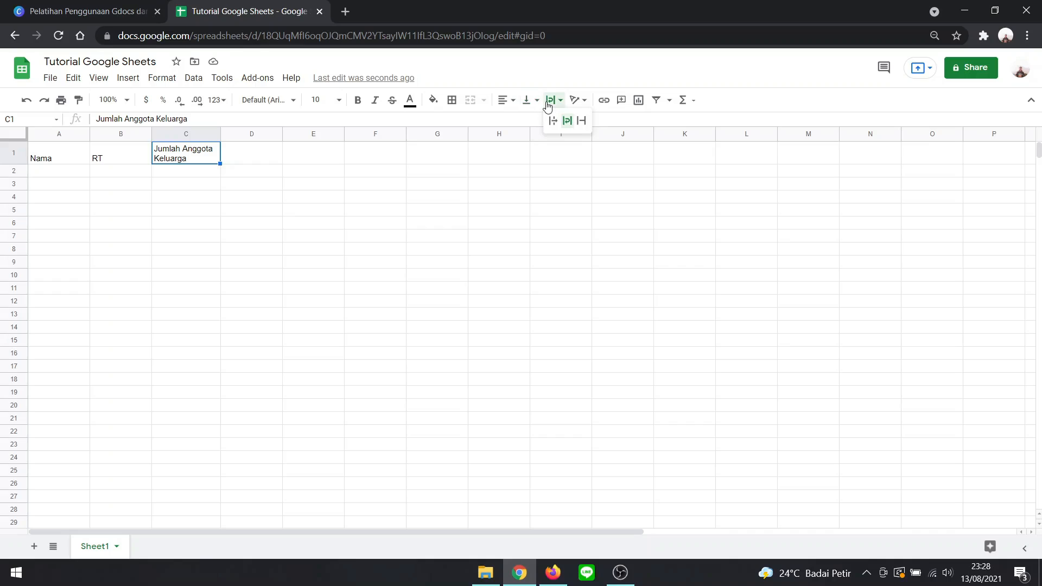
pyautogui.click(580, 119)
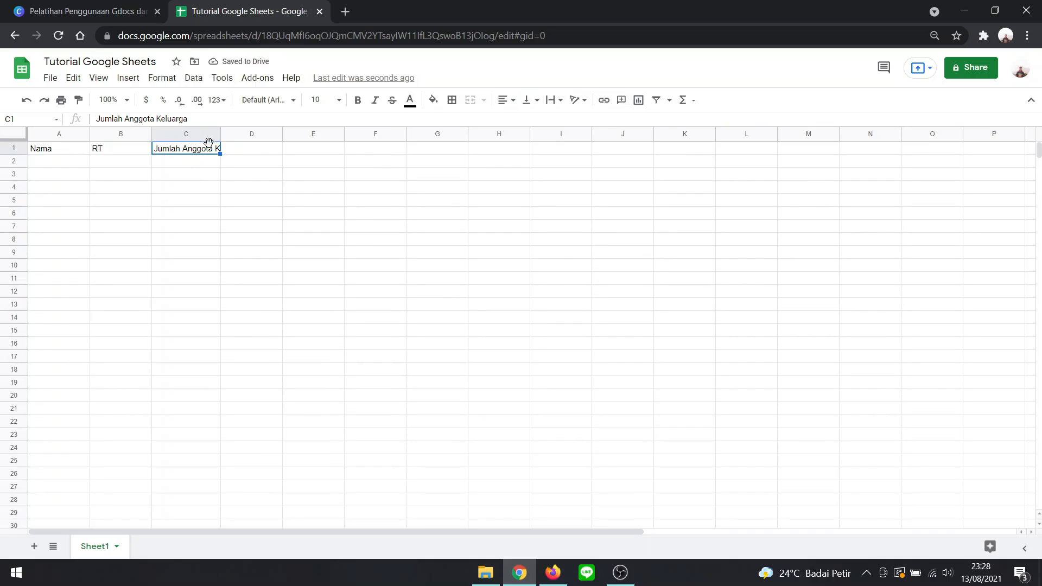
# - Switch the header in C1 back to wrapped text, and return it to Overflow
pyautogui.click(531, 103)
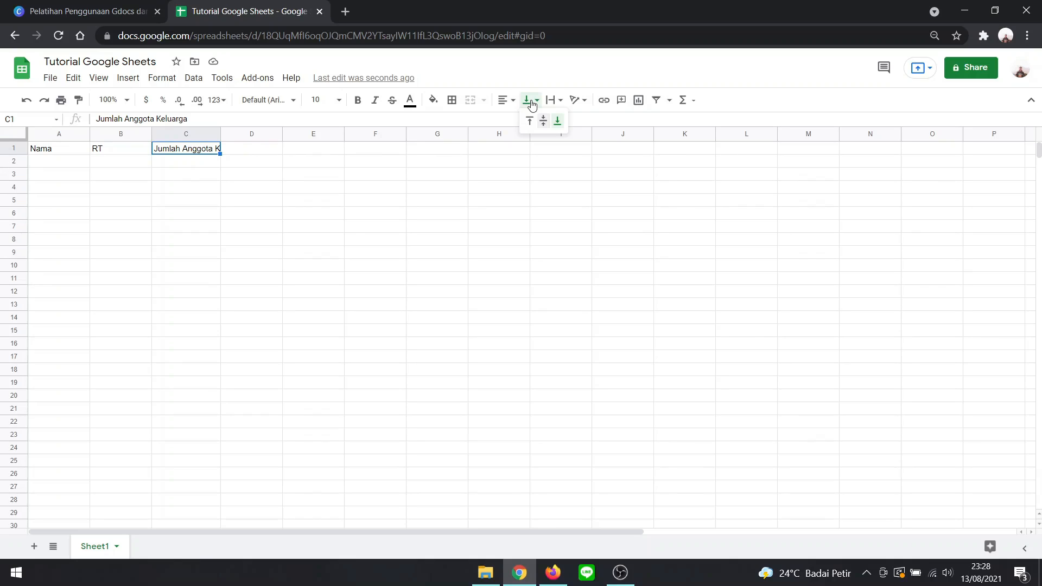
pyautogui.click(552, 101)
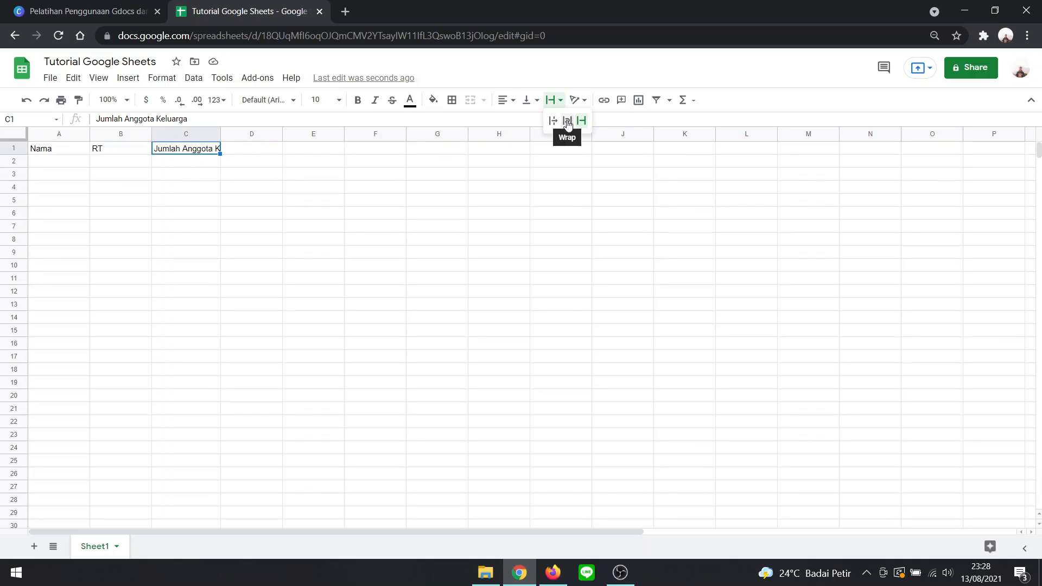
pyautogui.click(568, 124)
pyautogui.click(552, 100)
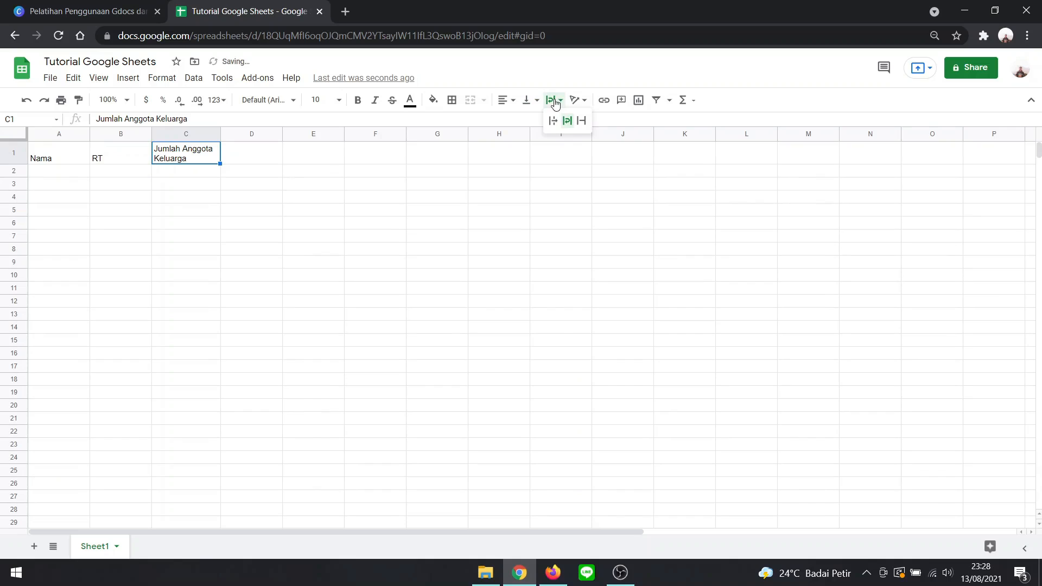
pyautogui.click(553, 123)
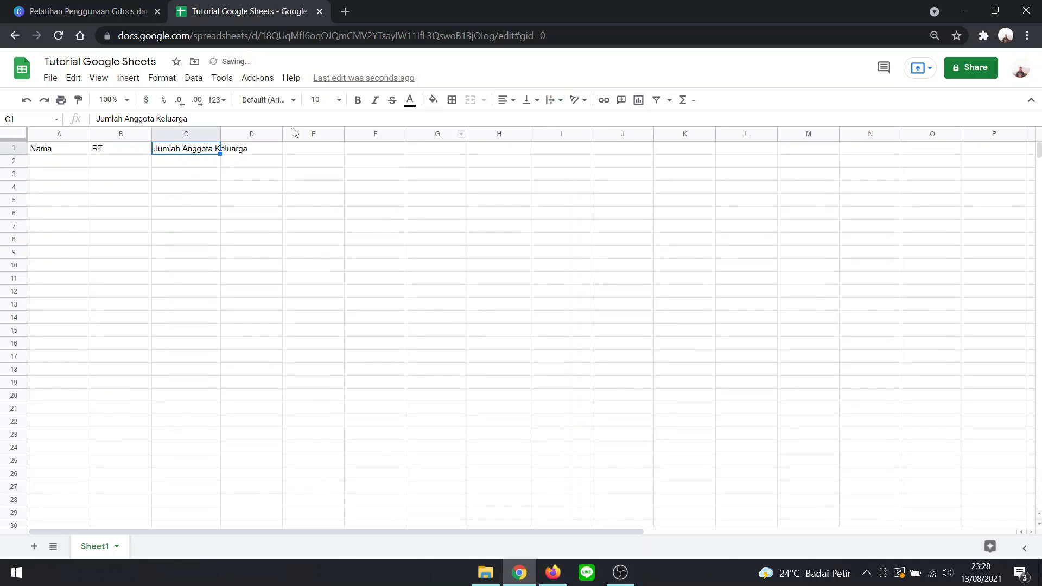
# - Demonstrate resizing column C by widening it past the header text and shrinking it back
pyautogui.moveTo(220, 131); pyautogui.dragTo(258, 132)
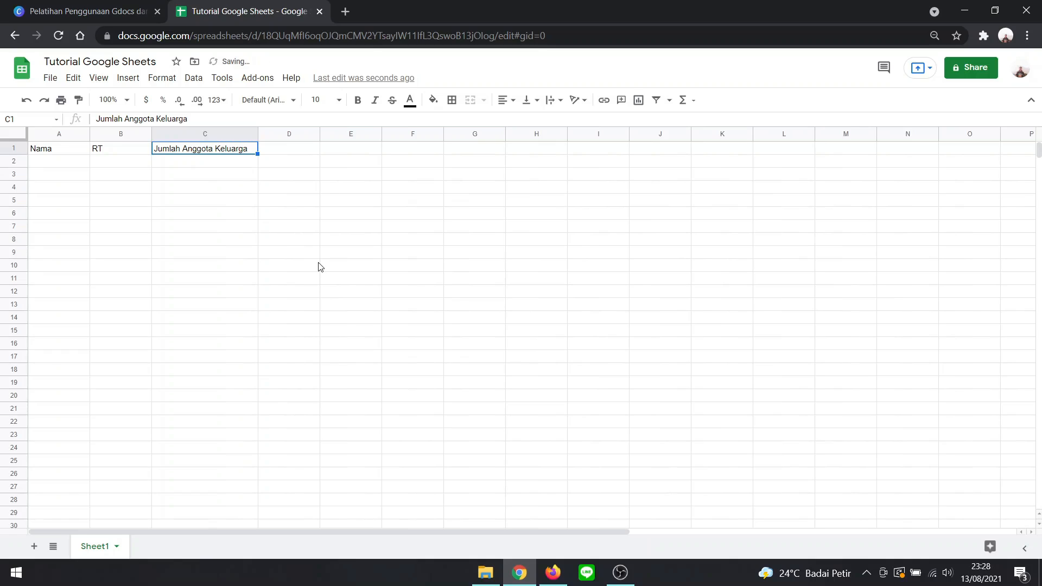
pyautogui.click(324, 278)
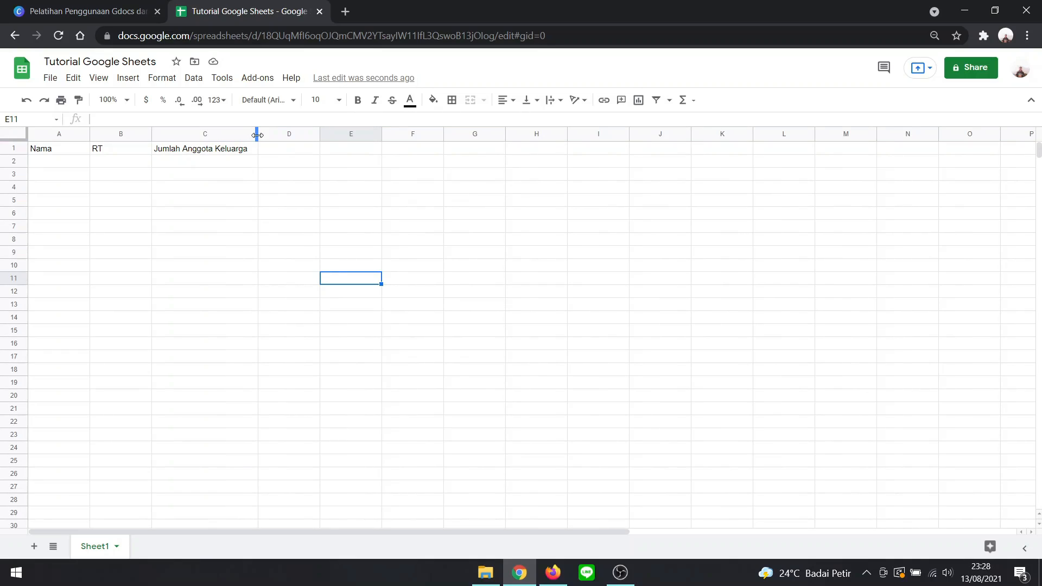
pyautogui.moveTo(257, 134); pyautogui.dragTo(219, 131)
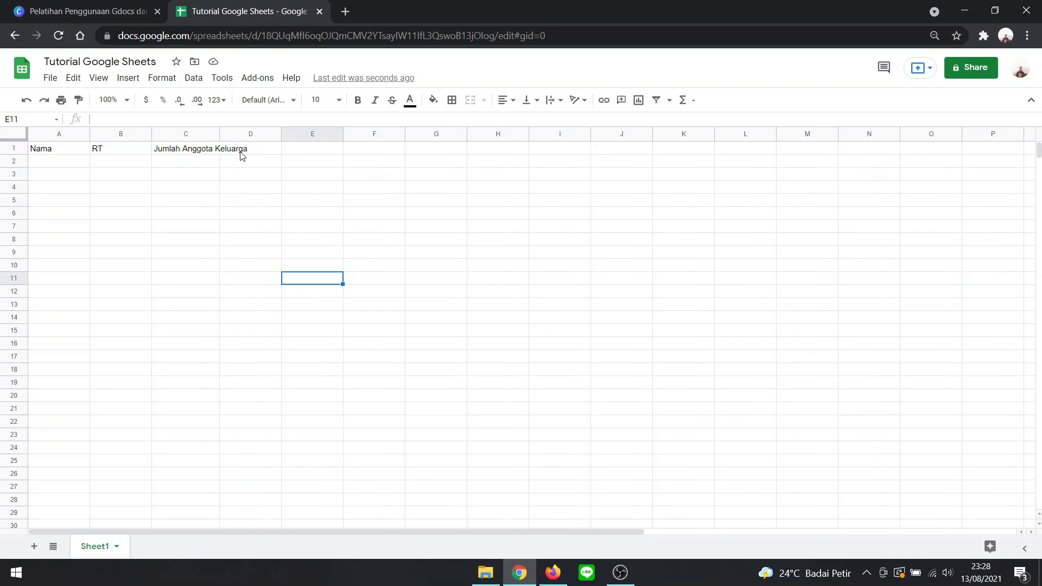
# - Merge cells C1 and D1 around the "Jumlah Anggota Keluarga" header, and unmerge them again
pyautogui.click(186, 150)
pyautogui.moveTo(226, 151); pyautogui.dragTo(234, 150)
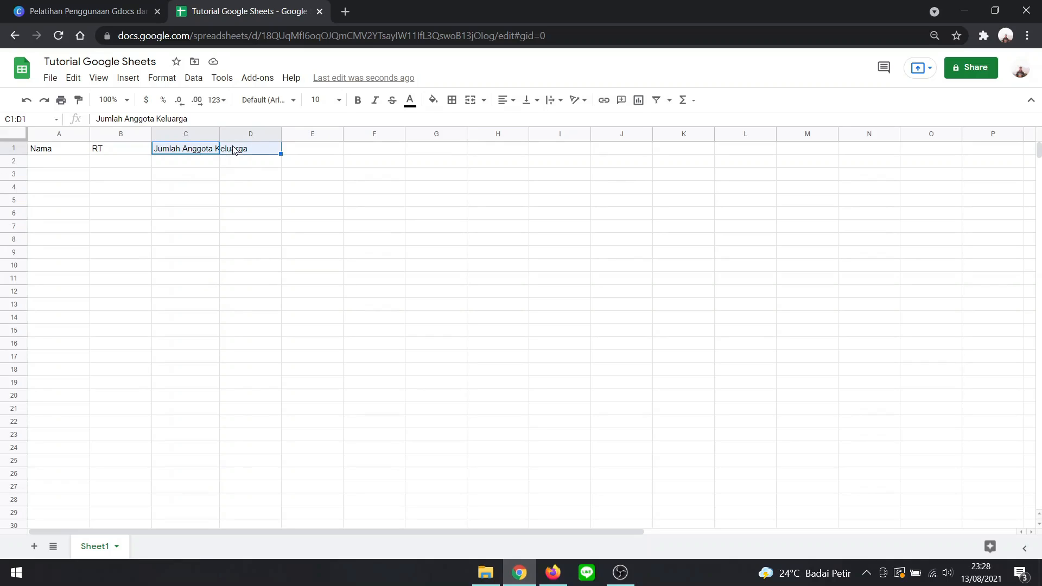
pyautogui.click(471, 104)
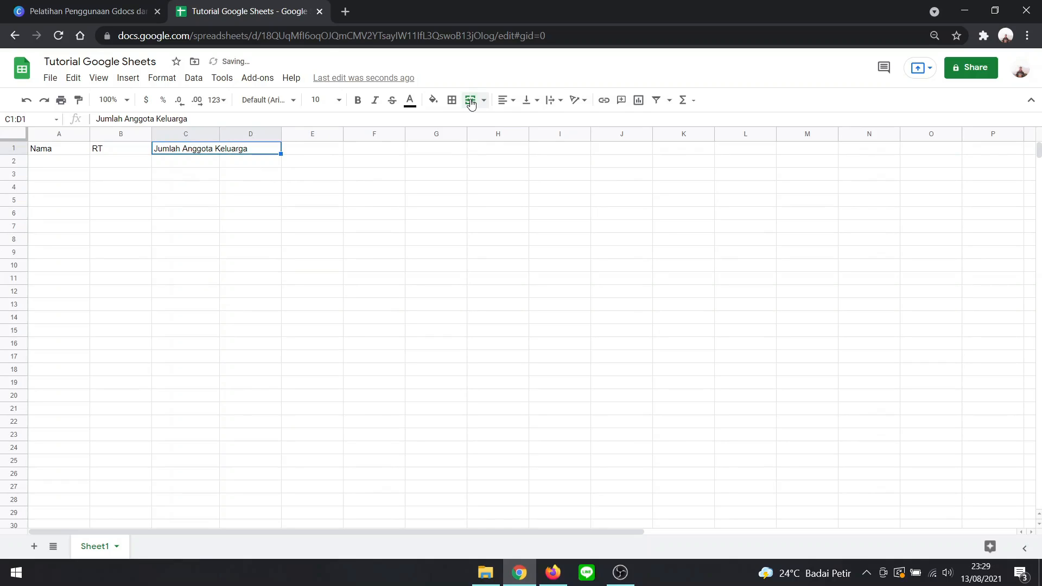
pyautogui.click(340, 189)
pyautogui.click(199, 152)
pyautogui.click(202, 173)
pyautogui.click(197, 151)
pyautogui.click(470, 100)
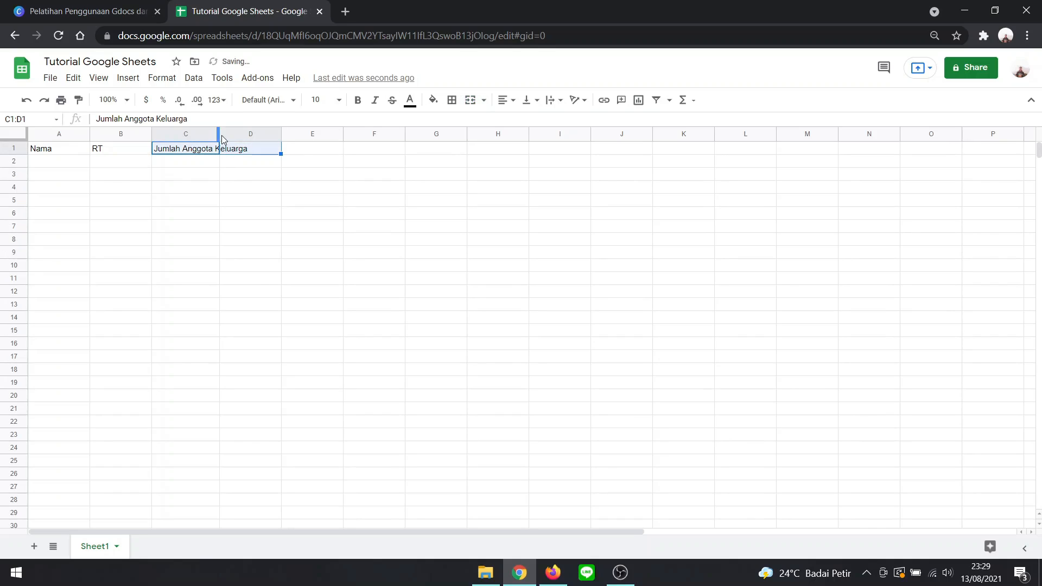
# - Widen column C so the "Jumlah Anggota Keluarga" header fits inside its cell
pyautogui.click(244, 189)
pyautogui.moveTo(241, 133); pyautogui.dragTo(294, 133)
pyautogui.click(256, 215)
# - Enter the first two people's names in cells A2 and A3 under the "Nama" header
pyautogui.click(44, 161)
pyautogui.doubleClick(43, 162)
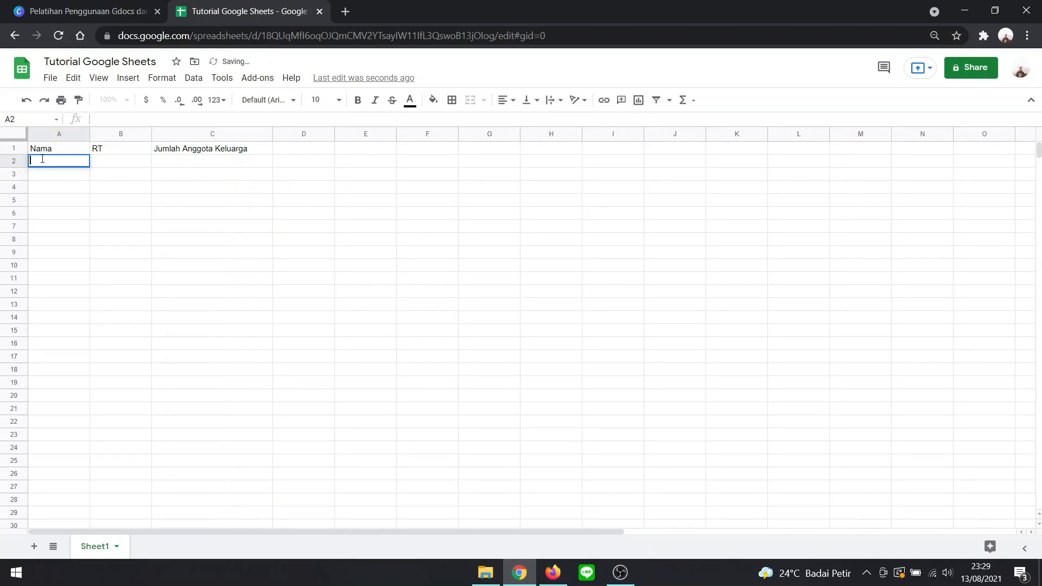
pyautogui.write('Ana')
pyautogui.click(44, 178)
pyautogui.write('Abi')
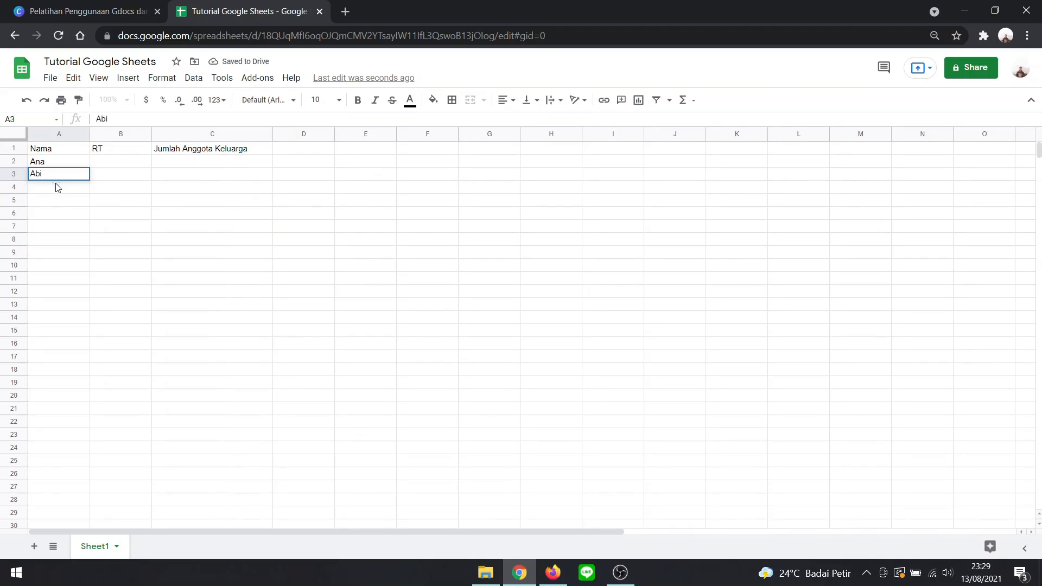
pyautogui.press('Return')
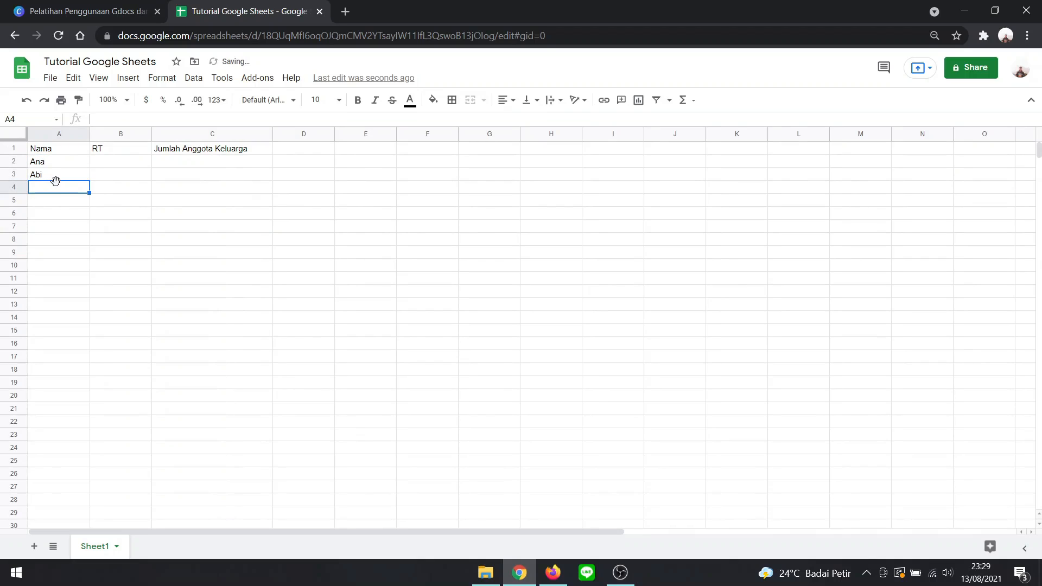
# - Enter the third and fourth people's names in cells A4 and A5 of the "Nama" column
pyautogui.doubleClick(59, 191)
pyautogui.write('Budi')
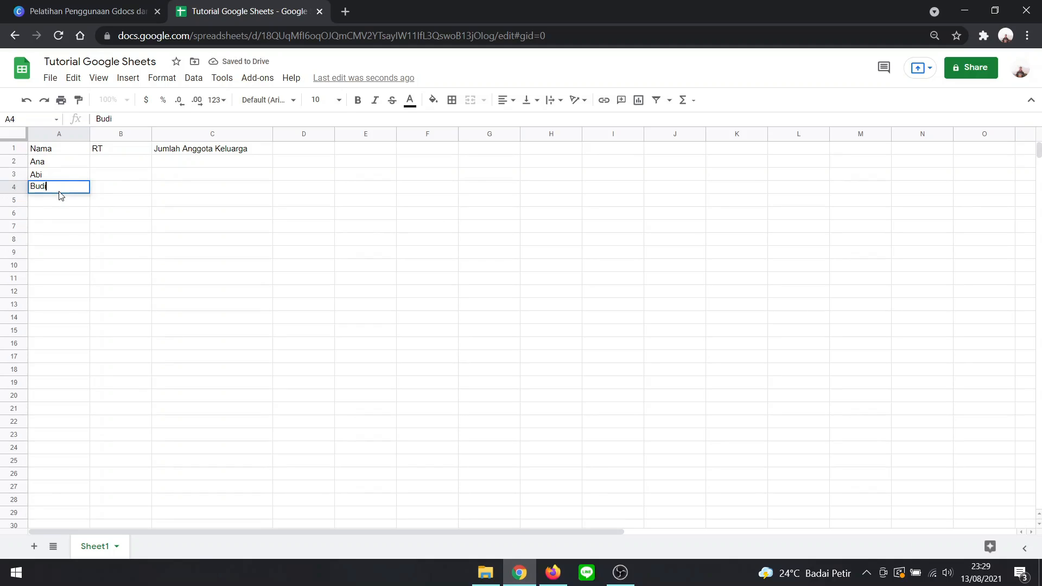
pyautogui.press('Return')
pyautogui.write('B')
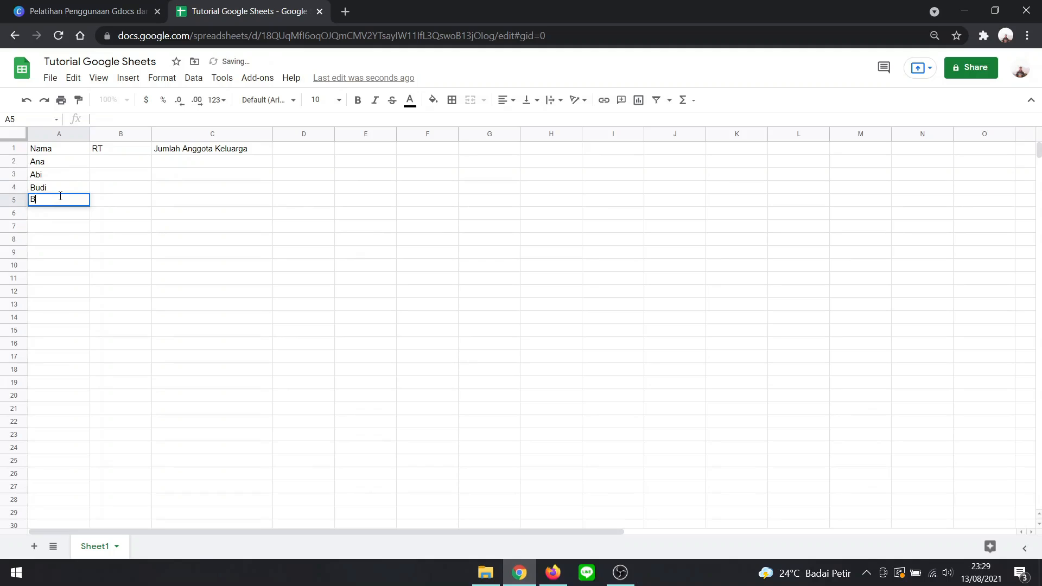
pyautogui.write('Asuki')
pyautogui.press('BackSpace')
pyautogui.press('BackSpace')
pyautogui.press('BackSpace')
pyautogui.press('BackSpace')
pyautogui.press('BackSpace')
pyautogui.write('asuki')
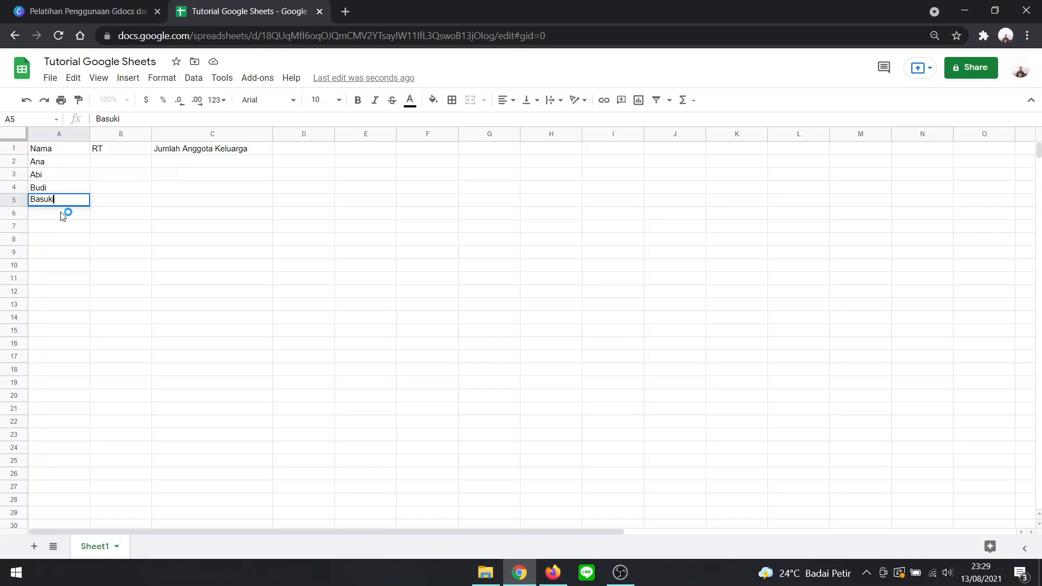
# - Enter the fifth and sixth people's names in cells A6 and A7 of the "Nama" column
pyautogui.doubleClick(61, 212)
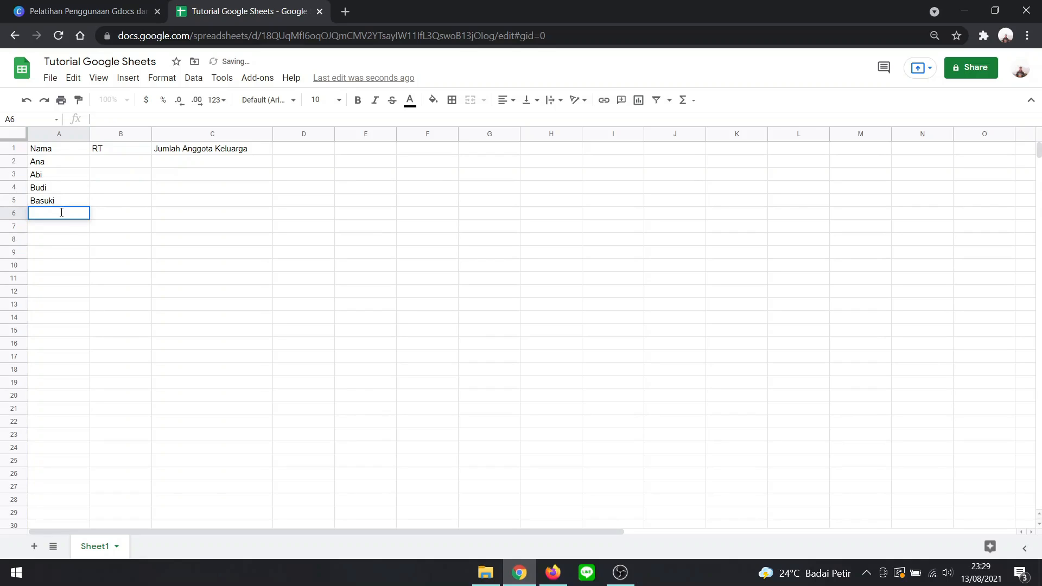
pyautogui.write('Yuli')
pyautogui.click(61, 224)
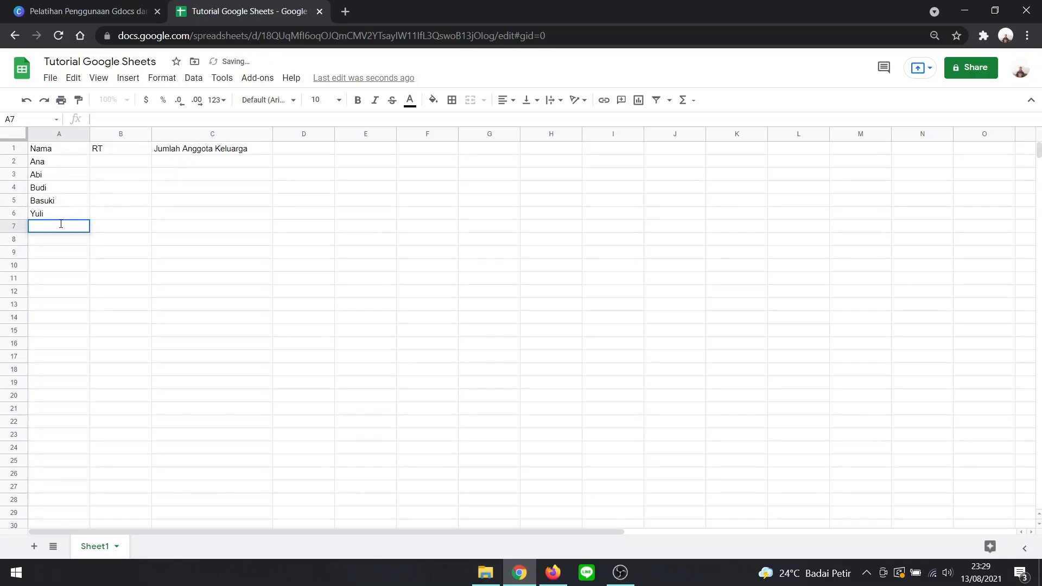
pyautogui.write('Zetta')
# - Fill the "RT" column cells B2 to B7 with 1, 2, 3, 4, 5 and 5
pyautogui.doubleClick(118, 163)
pyautogui.write('1')
pyautogui.press('Return')
pyautogui.write('2')
pyautogui.press('Return')
pyautogui.write('3')
pyautogui.press('Return')
pyautogui.write('4')
pyautogui.press('Return')
pyautogui.write('5')
pyautogui.press('Return')
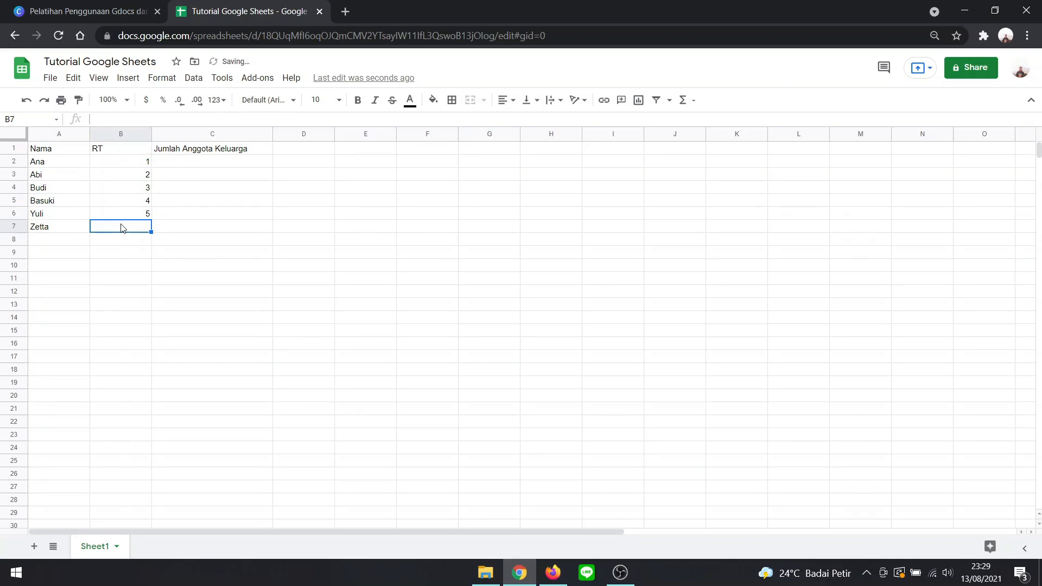
pyautogui.write('5')
pyautogui.press('Return')
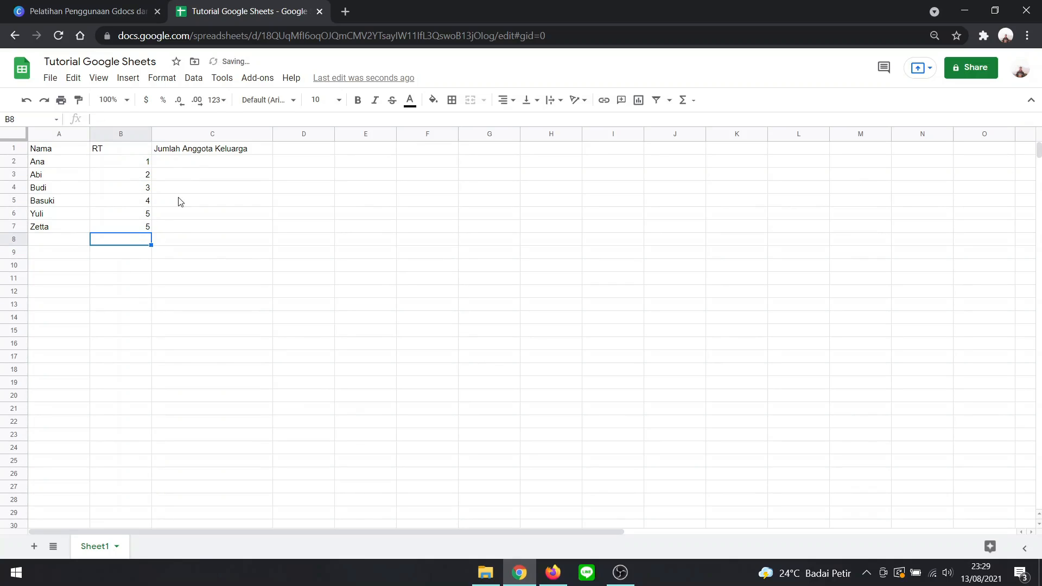
# - Add two more people's names in cells A8 and A9 below the existing "Nama" entries
pyautogui.click(62, 189)
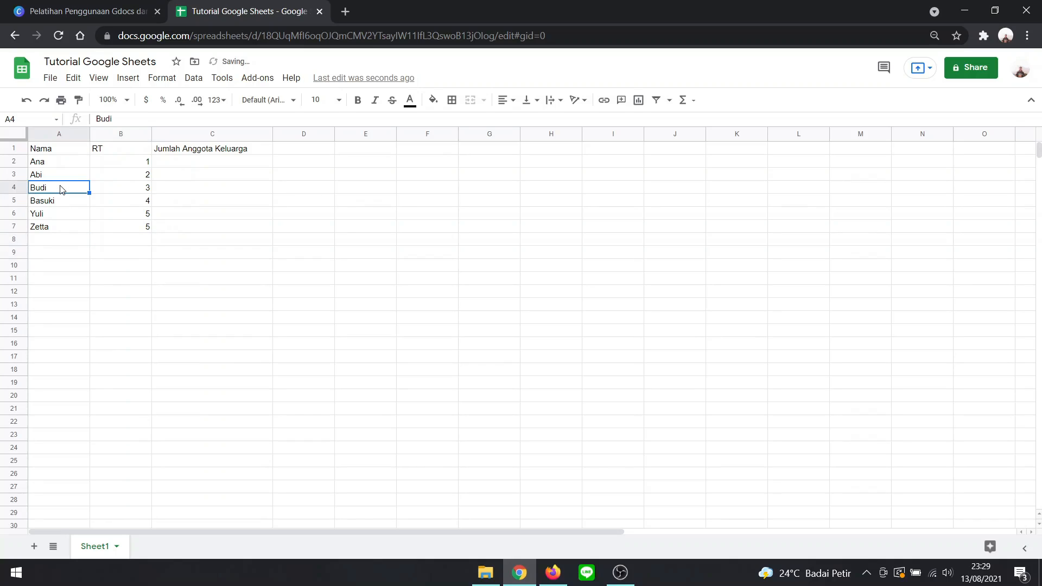
pyautogui.click(51, 231)
pyautogui.doubleClick(50, 238)
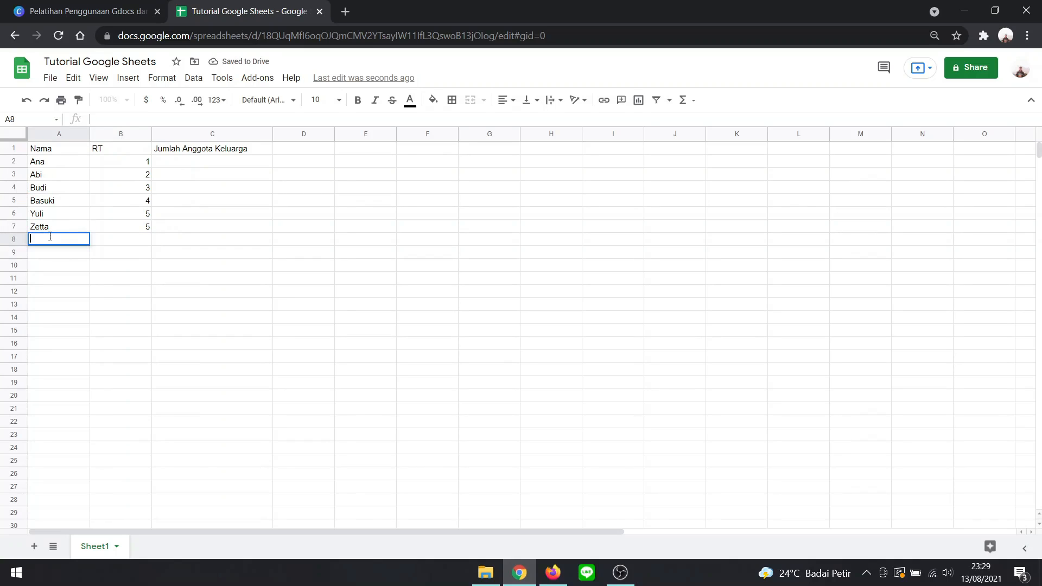
pyautogui.write('Agung')
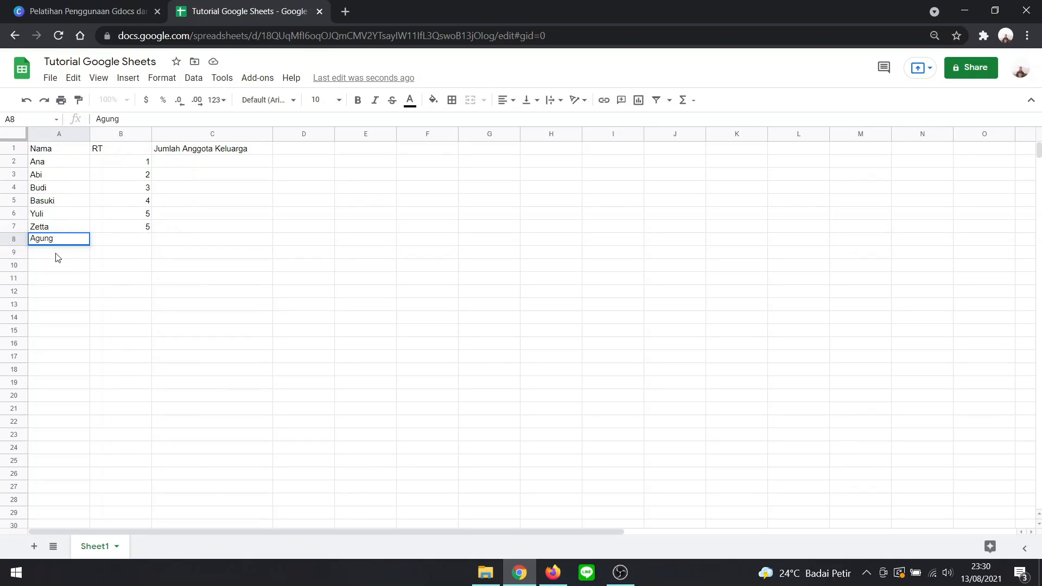
pyautogui.click(56, 254)
pyautogui.write('CAndra')
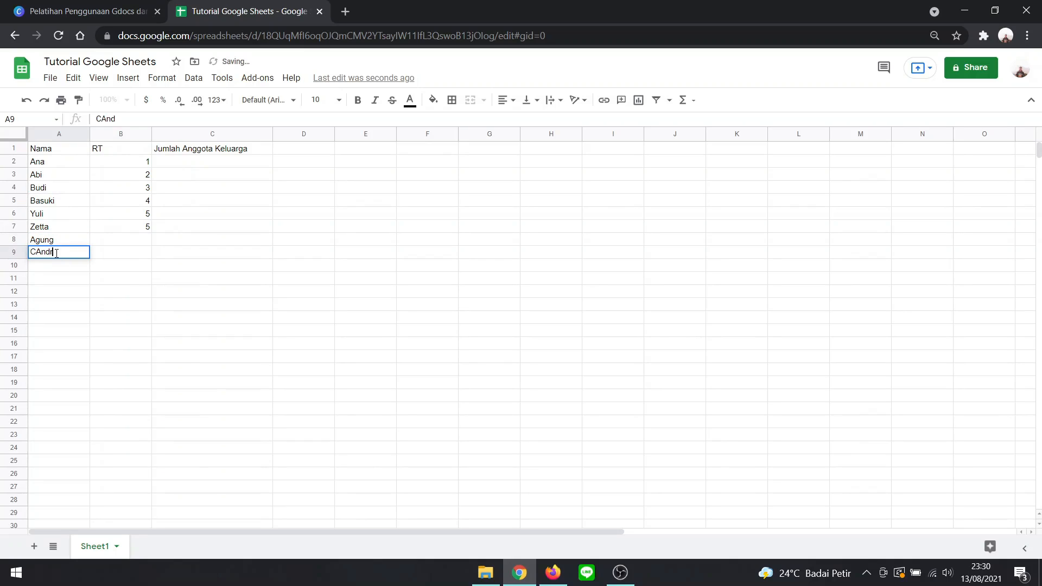
pyautogui.press('BackSpace')
pyautogui.press('BackSpace')
pyautogui.press('BackSpace')
pyautogui.press('BackSpace')
pyautogui.press('BackSpace')
pyautogui.write('andra')
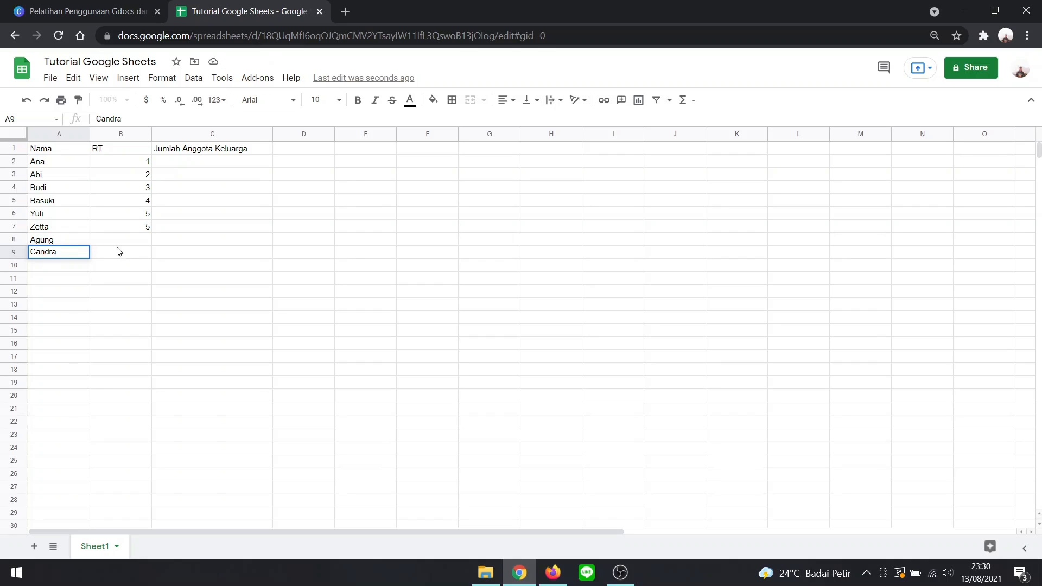
# - Enter the "RT" values 1 and 2 in cells B8 and B9
pyautogui.click(120, 243)
pyautogui.write('1')
pyautogui.press('Return')
pyautogui.write('2')
# - Fill the "Jumlah Anggota Keluarga" column cells C2 to C9 with 5, 6, 3, 4, 2, 1, 6 and 7
pyautogui.click(205, 162)
pyautogui.write('5')
pyautogui.click(207, 178)
pyautogui.write('6')
pyautogui.click(211, 190)
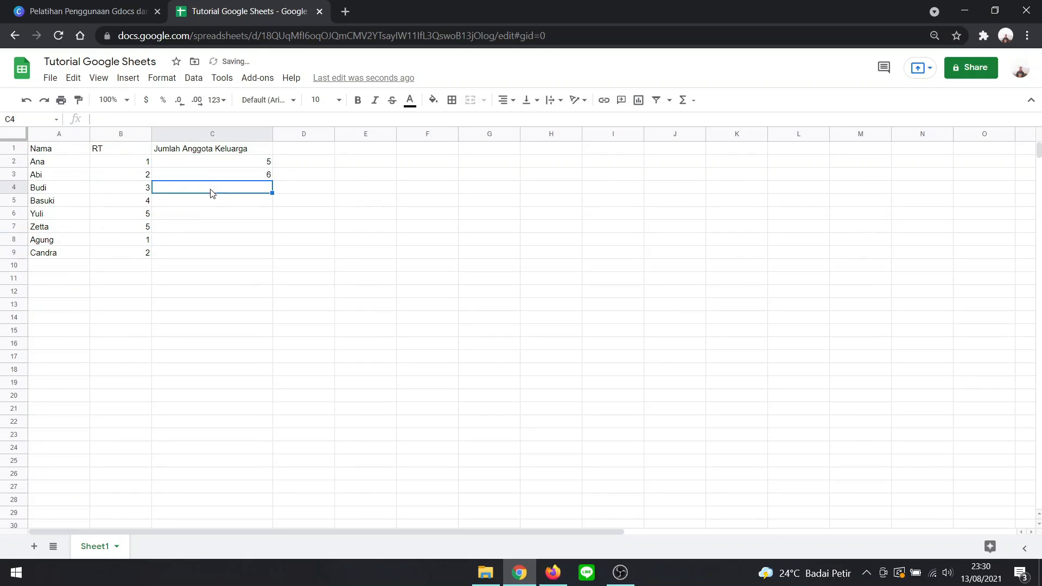
pyautogui.write('3')
pyautogui.click(218, 205)
pyautogui.write('4')
pyautogui.click(219, 214)
pyautogui.write('2')
pyautogui.click(219, 228)
pyautogui.write('1')
pyautogui.click(218, 244)
pyautogui.write('6')
pyautogui.click(217, 257)
pyautogui.write('7')
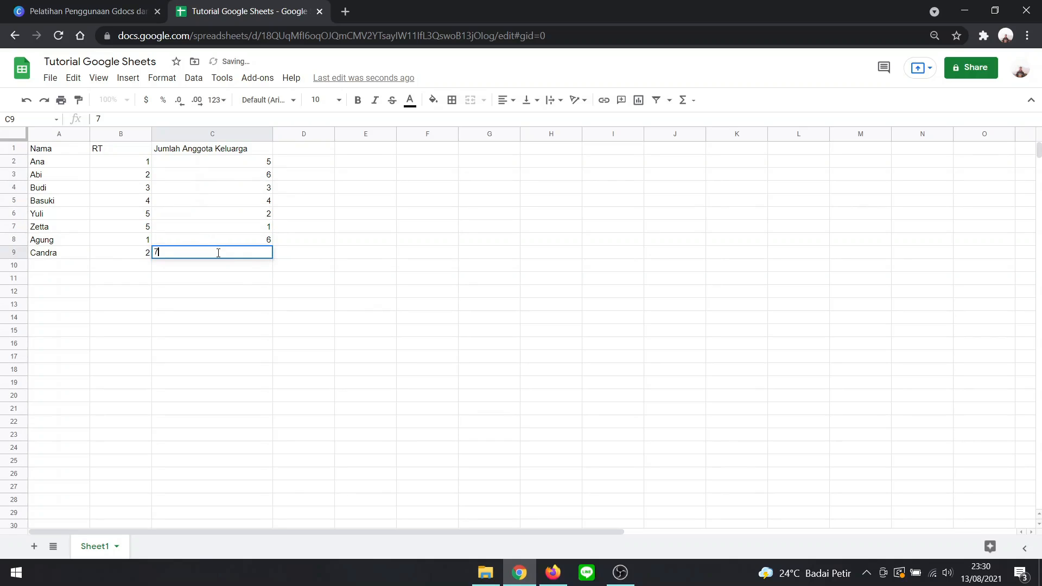
pyautogui.click(241, 301)
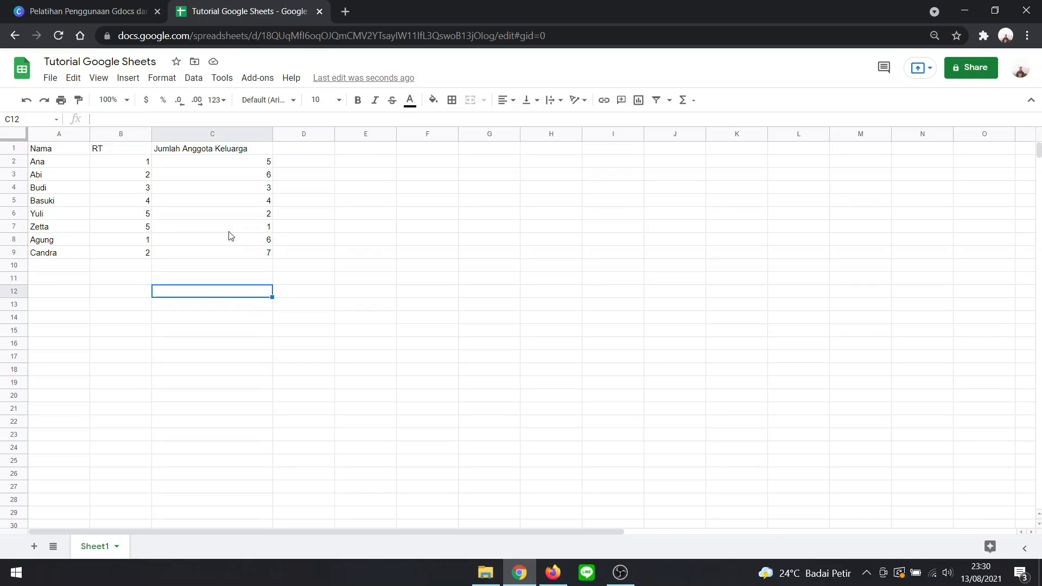
# - Try a second line reading "Kepala Keluarga" under "Nama" inside header cell A1, and delete that line again
pyautogui.doubleClick(68, 152)
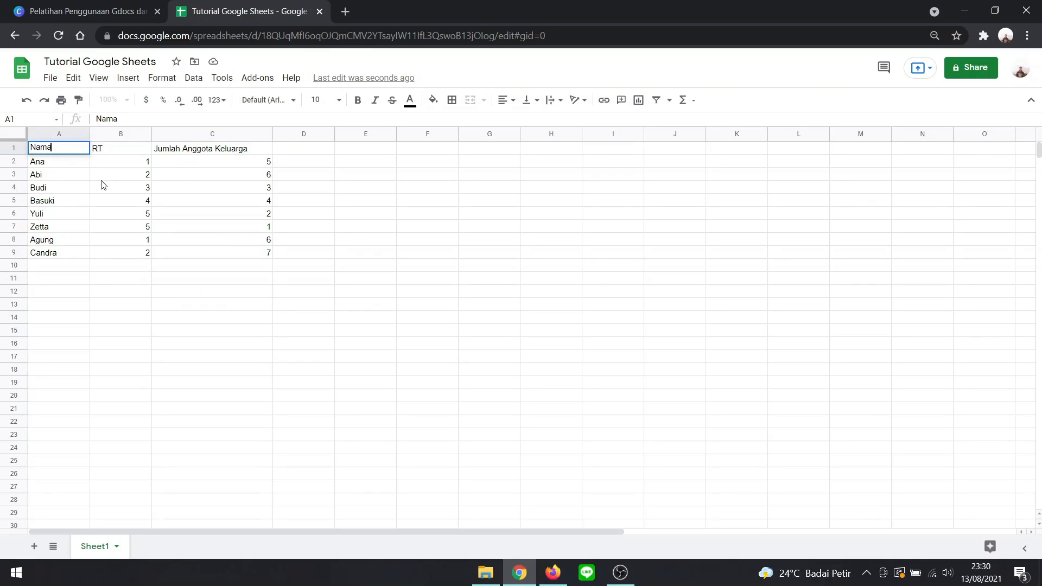
pyautogui.press('Return')
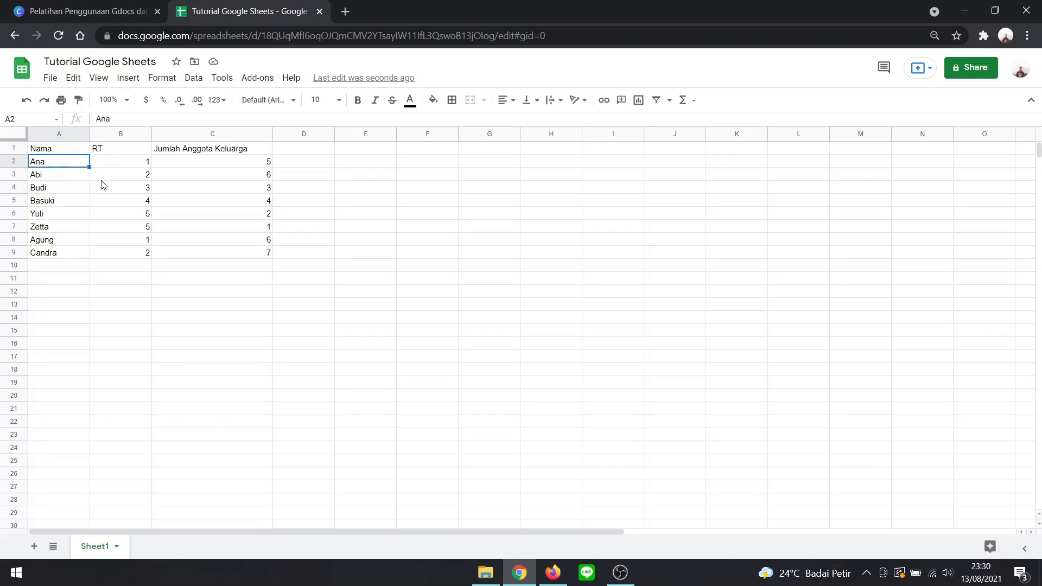
pyautogui.doubleClick(59, 150)
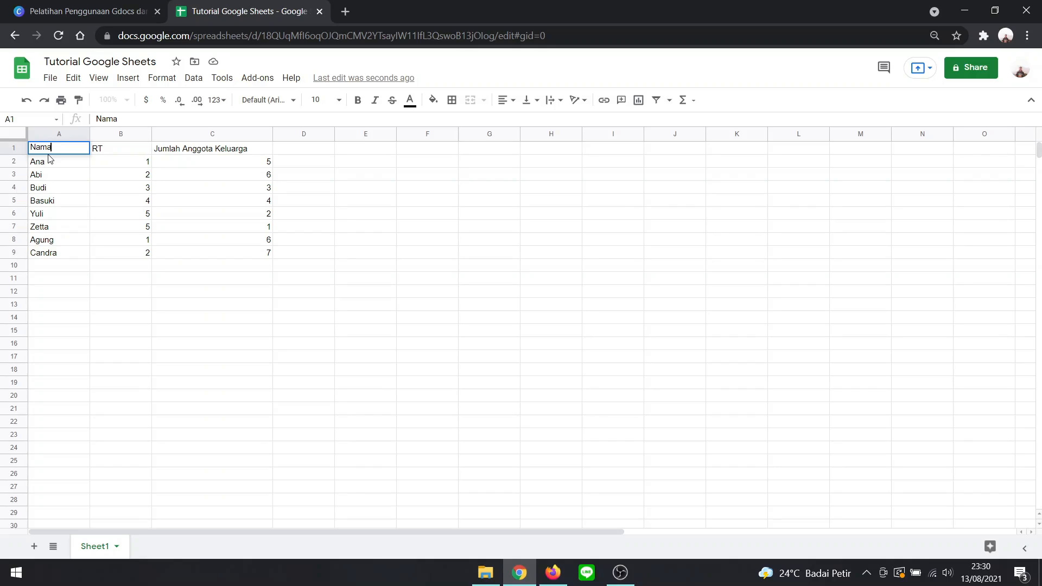
pyautogui.hotkey('alt', 'Return')
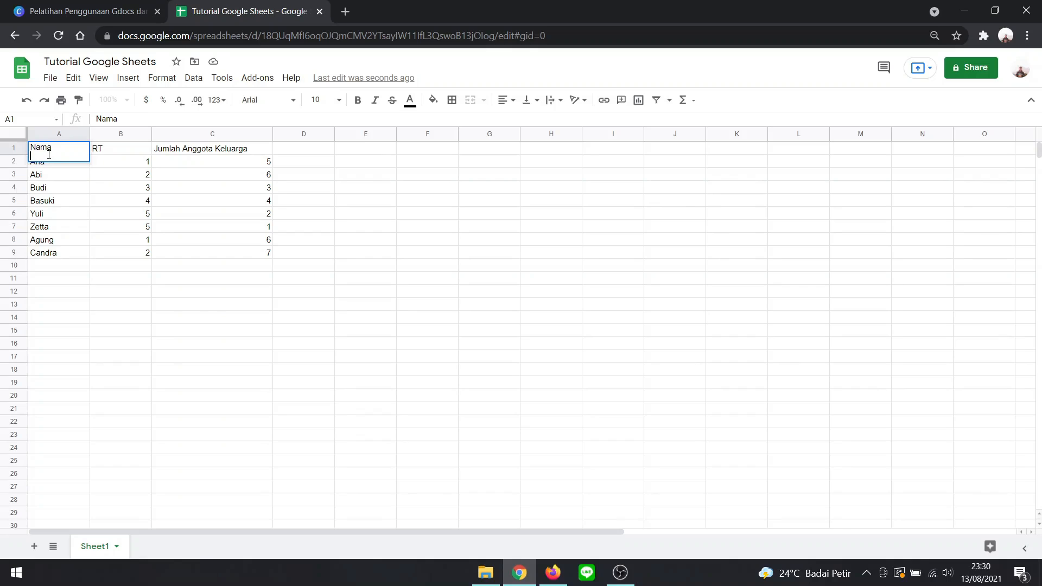
pyautogui.write('Kepala Keluarga')
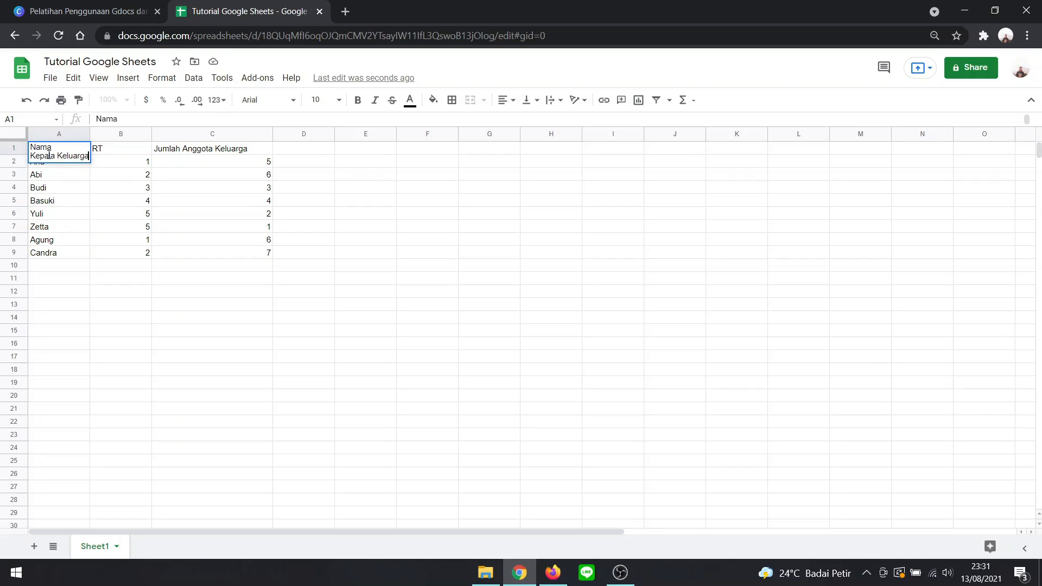
pyautogui.press('BackSpace')
pyautogui.press('BackSpace')
pyautogui.press('BackSpace')
pyautogui.press('BackSpace')
pyautogui.press('BackSpace')
pyautogui.press('BackSpace')
pyautogui.press('BackSpace')
pyautogui.press('BackSpace')
pyautogui.press('BackSpace')
pyautogui.press('BackSpace')
pyautogui.press('BackSpace')
pyautogui.press('BackSpace')
pyautogui.press('BackSpace')
pyautogui.press('BackSpace')
pyautogui.press('BackSpace')
# - Extend the header text in cell A1 to "Nama Salah Satu Keluarga" on a single line
pyautogui.write('Sa')
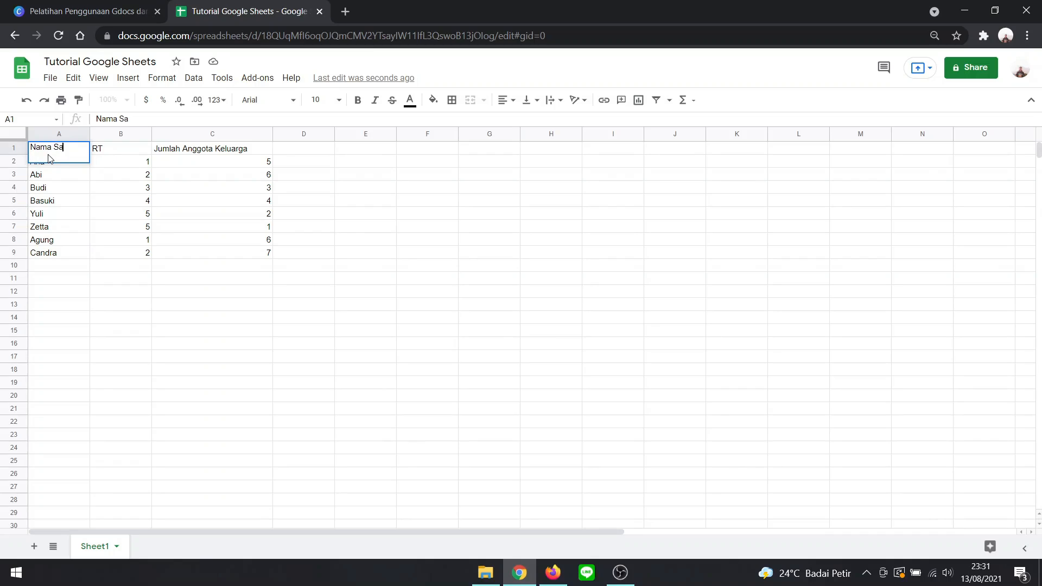
pyautogui.write('lah Satu Keluarga')
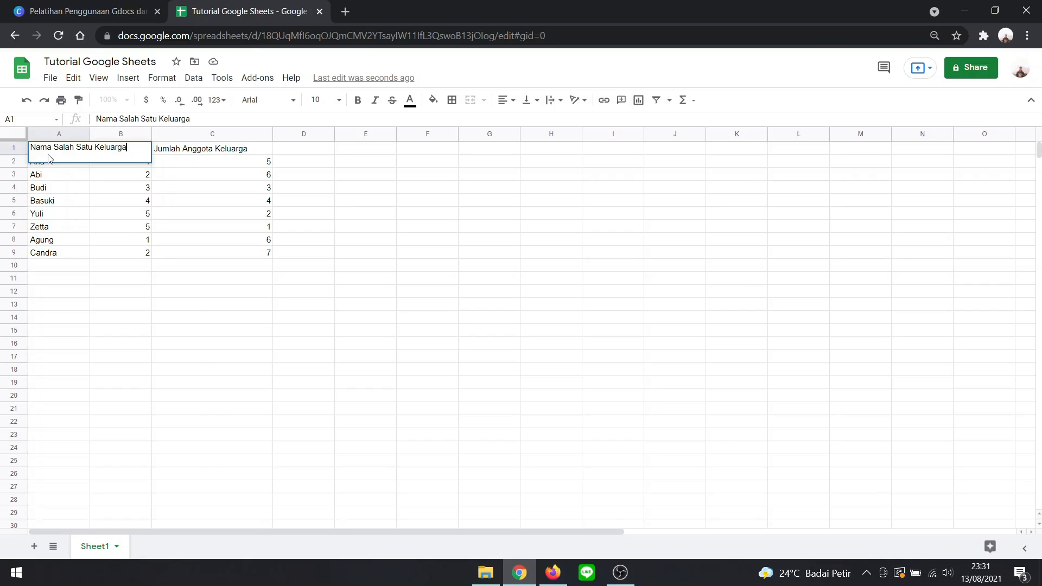
pyautogui.click(184, 336)
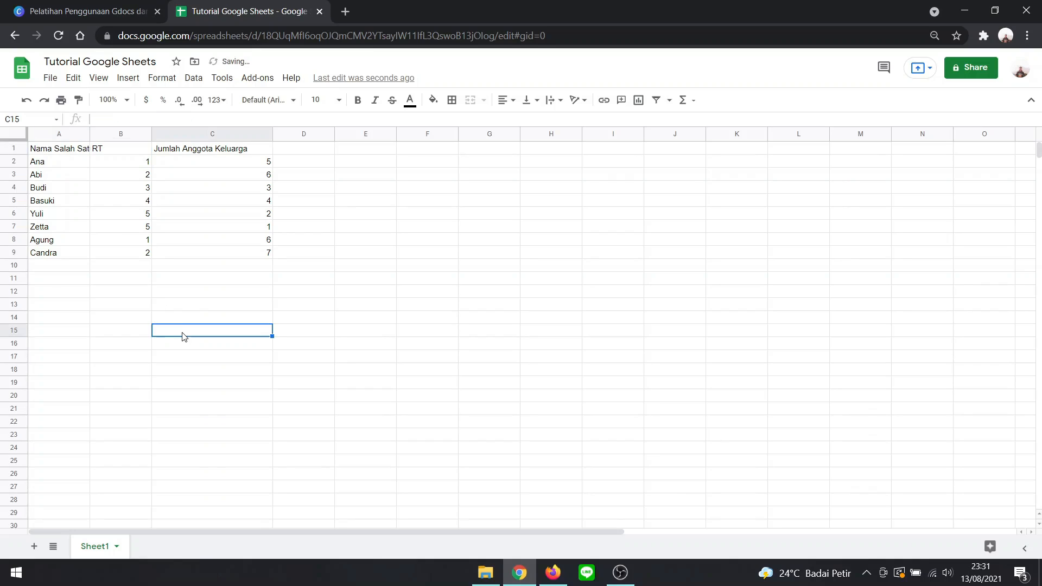
# - Insert a line break after "Nama" in cell A1 so "Salah Satu Keluarga" sits on its own line
pyautogui.doubleClick(63, 149)
pyautogui.click(53, 147)
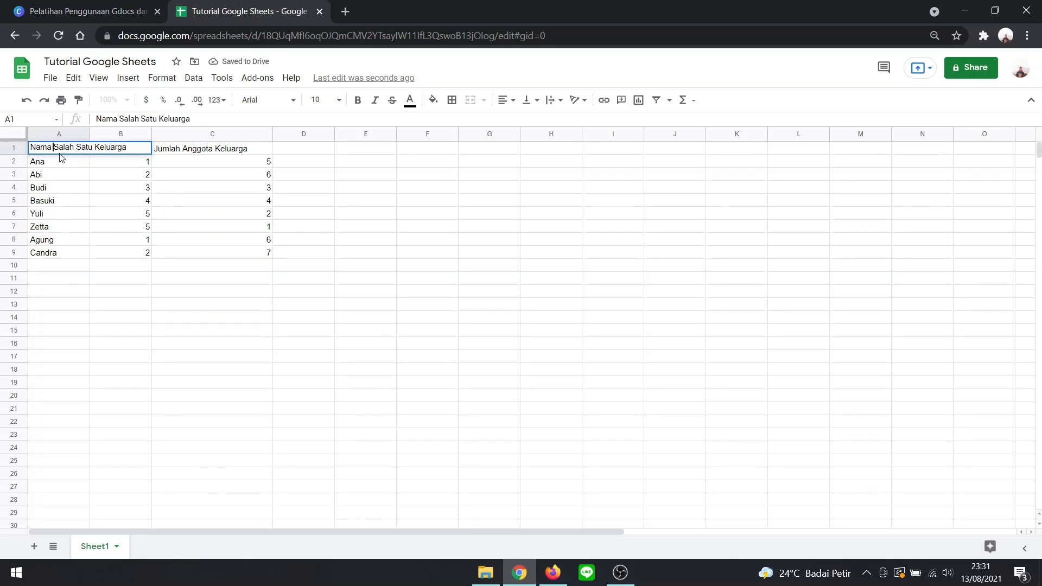
pyautogui.hotkey('alt', 'Return')
pyautogui.press('Return')
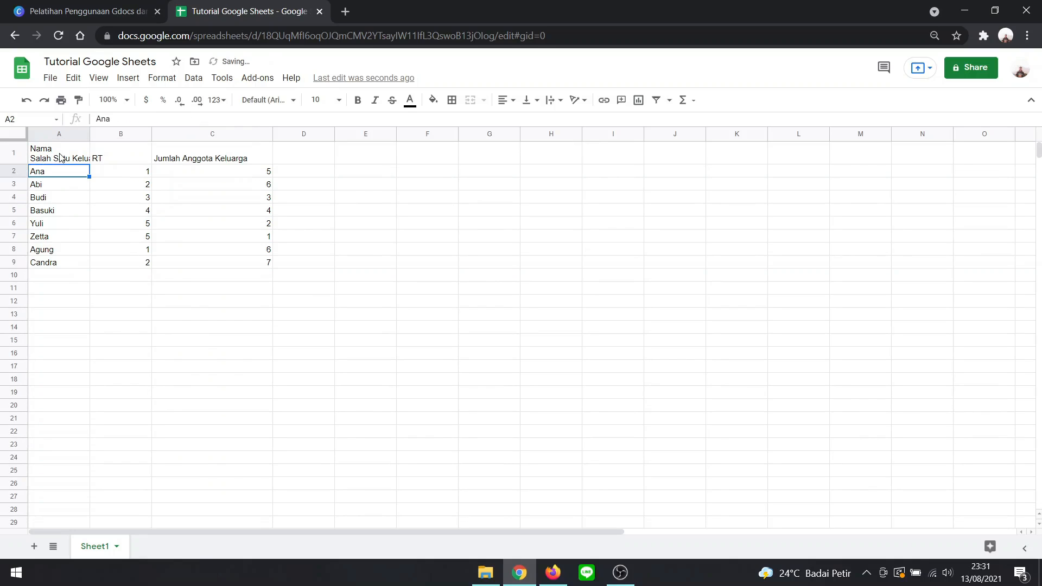
# - Widen column A so the "Salah Satu Keluarga" line fits inside header cell A1
pyautogui.click(72, 159)
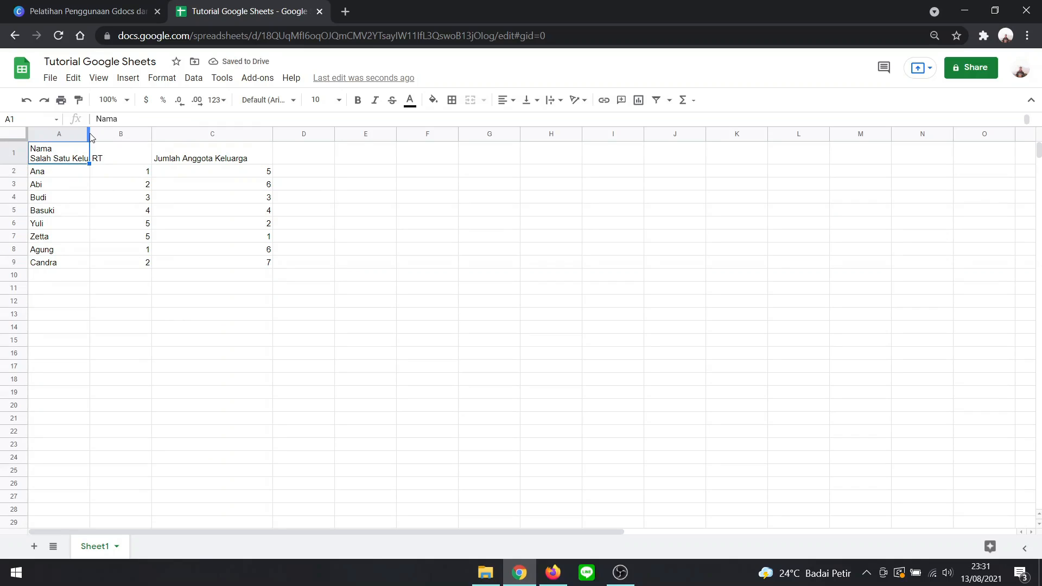
pyautogui.moveTo(90, 133); pyautogui.dragTo(114, 137)
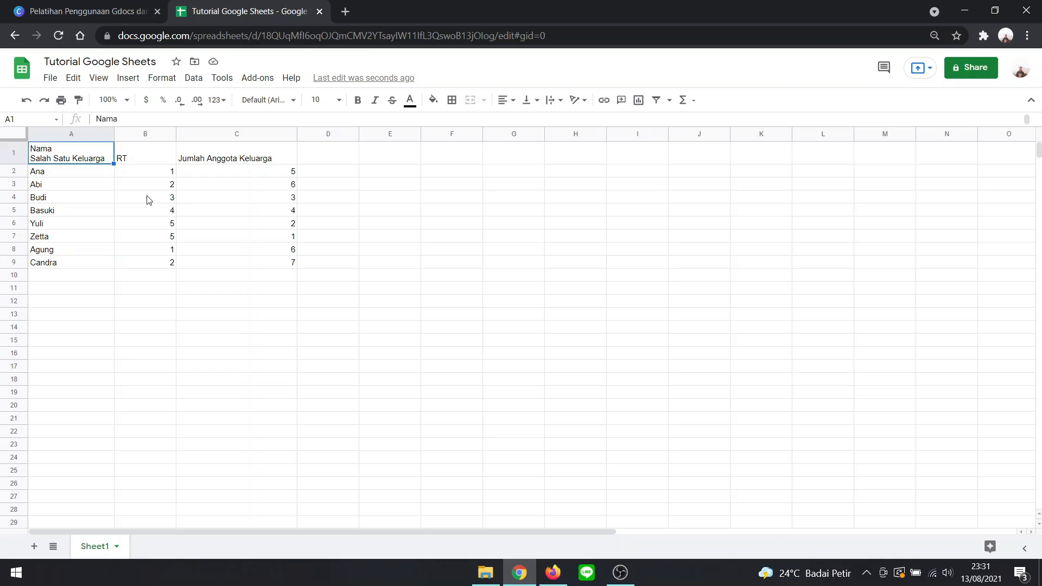
pyautogui.click(157, 308)
# - Remove the "Salah Satu Keluarga" line and its line break from cell A1, leaving only "Nama"
pyautogui.doubleClick(100, 158)
pyautogui.moveTo(103, 156); pyautogui.dragTo(32, 157)
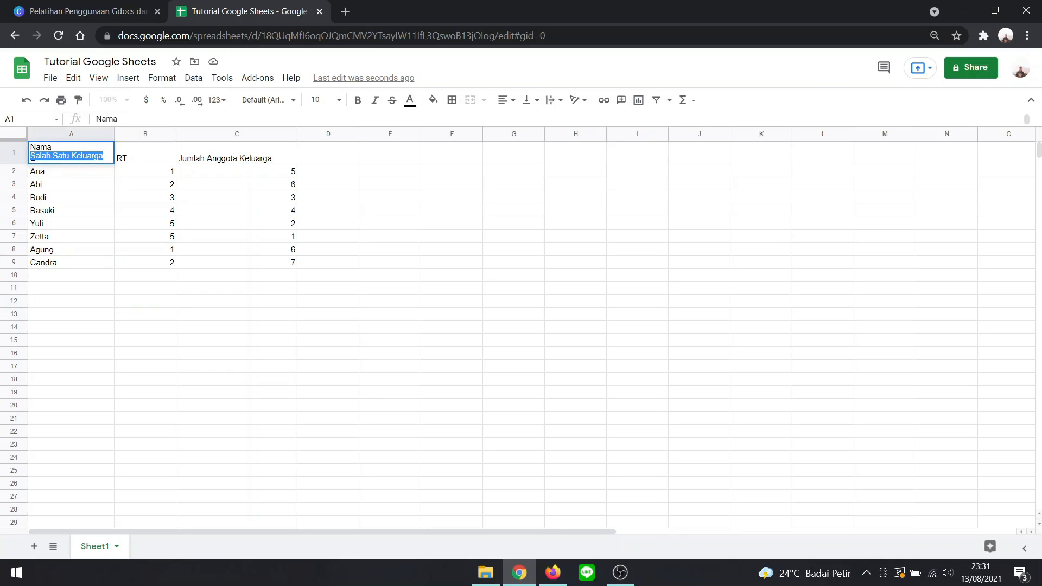
pyautogui.press('BackSpace')
pyautogui.press('BackSpace')
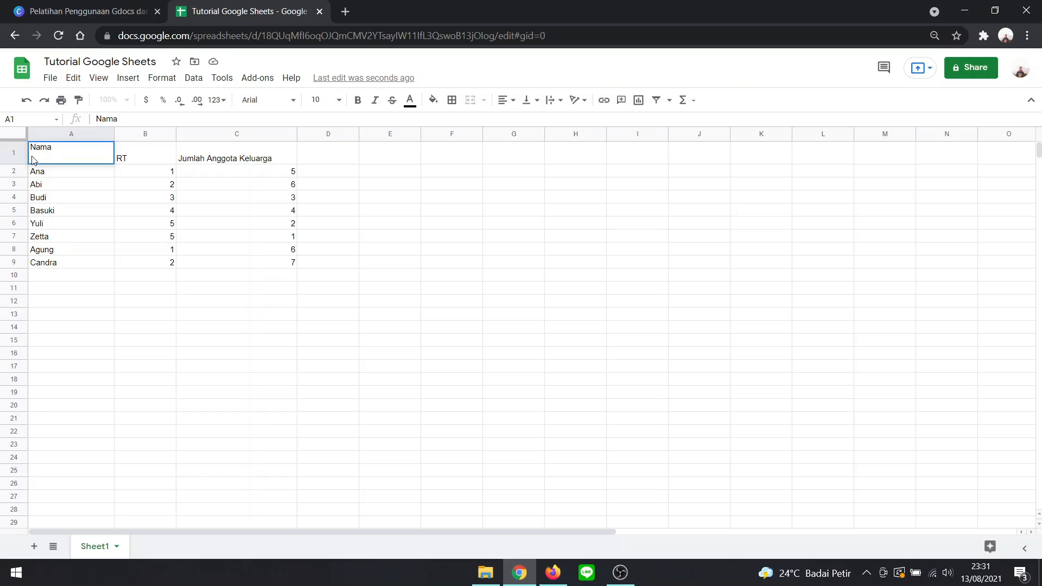
pyautogui.press('Return')
pyautogui.click(262, 332)
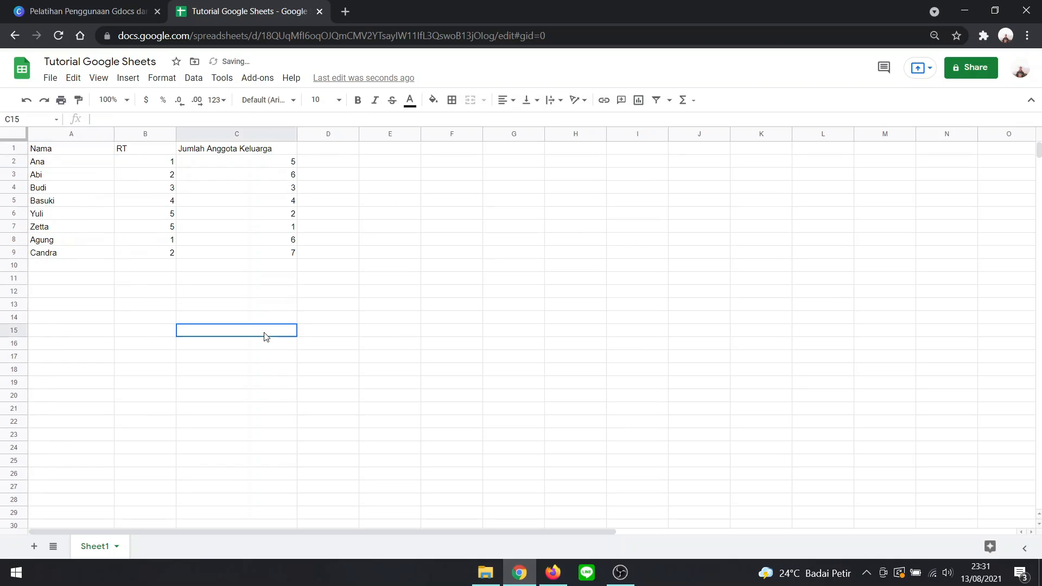
# - Center the "Nama" column cells A1 to A9 horizontally
pyautogui.moveTo(71, 148); pyautogui.dragTo(79, 258)
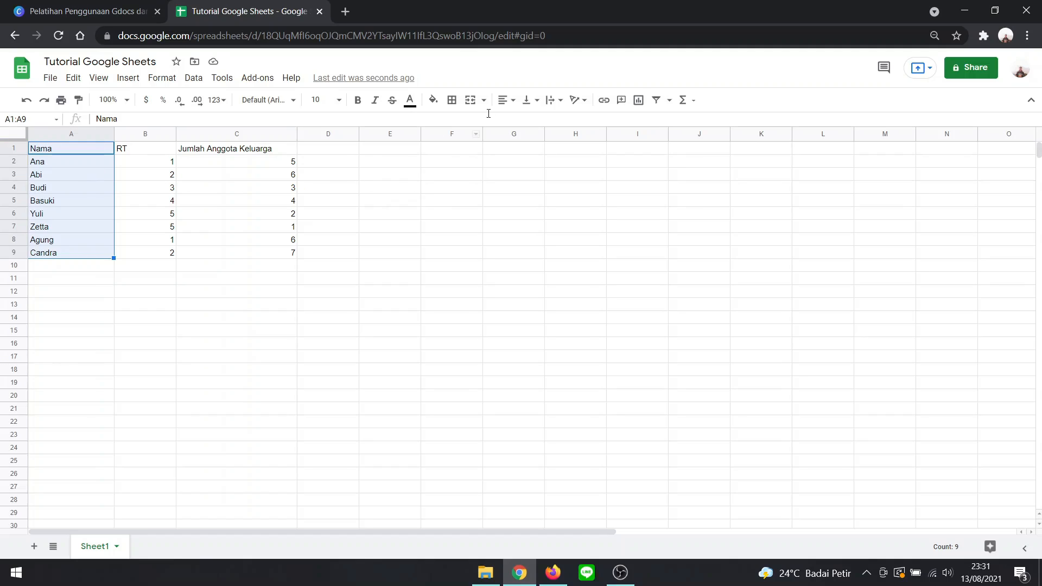
pyautogui.click(506, 103)
pyautogui.click(519, 122)
# - Demonstrate right and left horizontal alignment on cells A1 to A9, and set them back to center
pyautogui.click(508, 103)
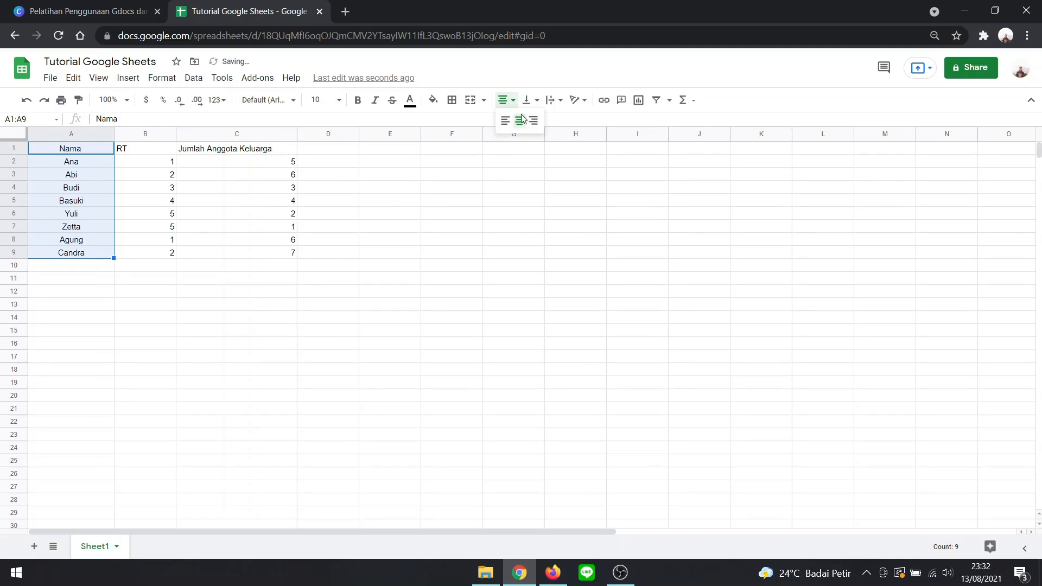
pyautogui.click(534, 120)
pyautogui.click(504, 100)
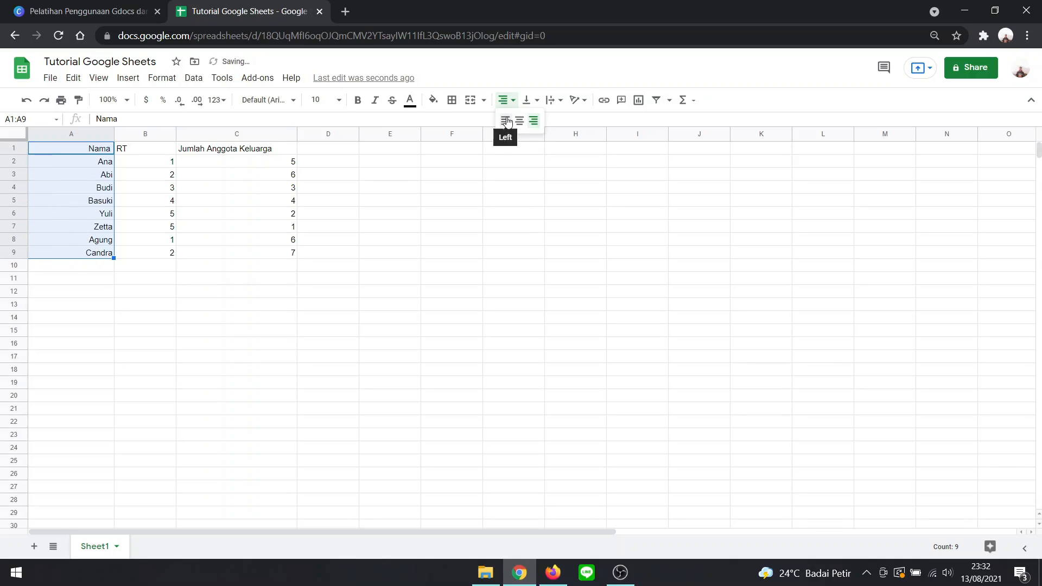
pyautogui.click(506, 120)
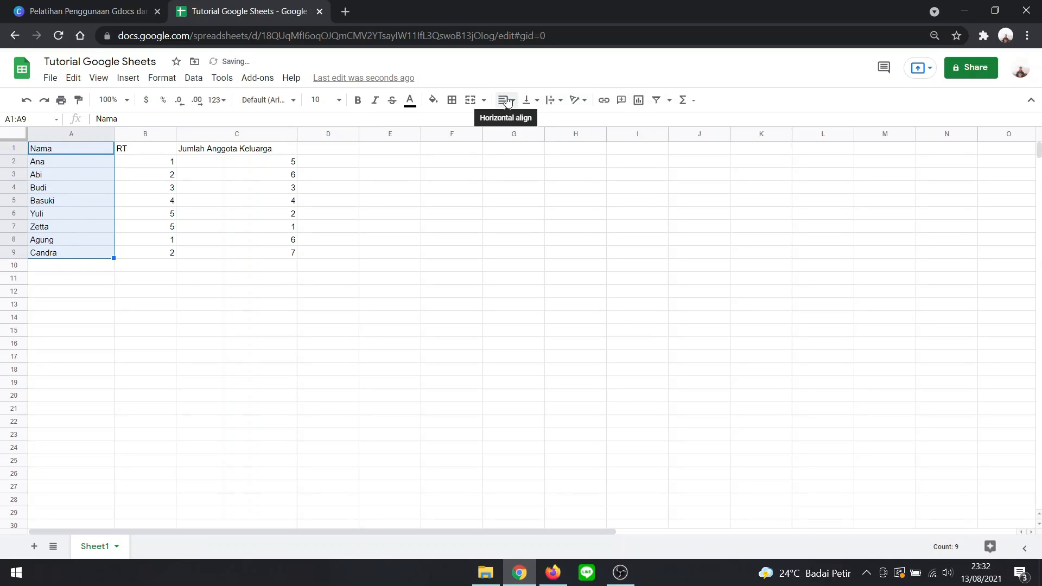
pyautogui.click(507, 102)
pyautogui.click(518, 121)
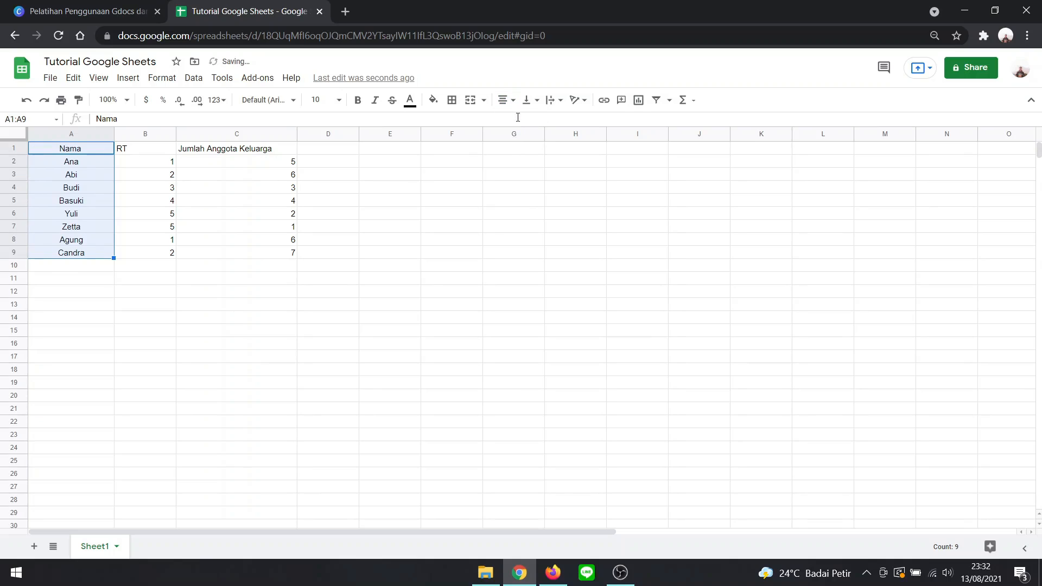
# - Center the "RT" cells B1 to B9 and the "Jumlah Anggota Keluarga" cells C1 to C9 horizontally
pyautogui.click(406, 255)
pyautogui.moveTo(157, 153); pyautogui.dragTo(175, 255)
pyautogui.click(511, 102)
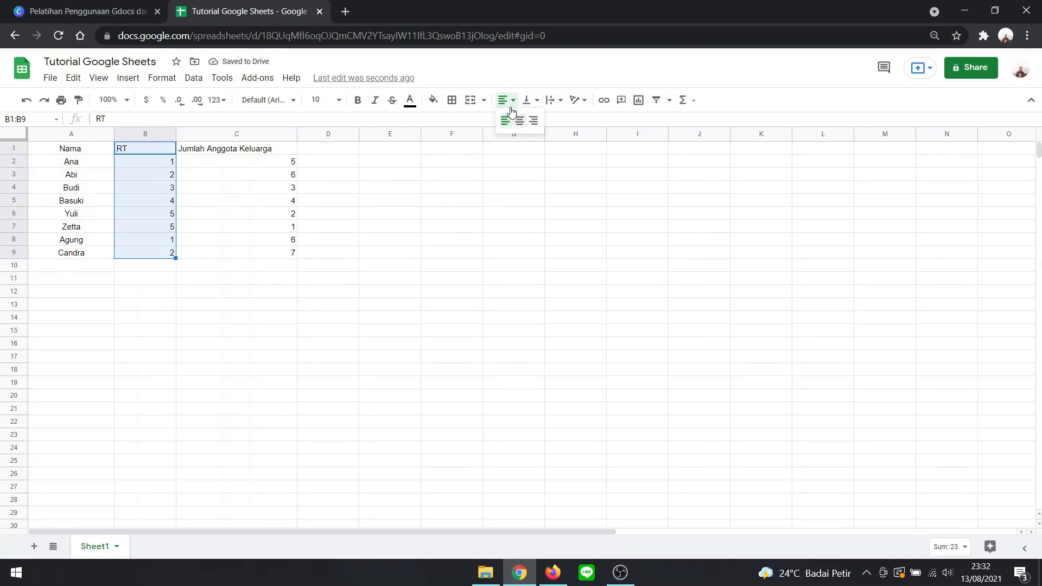
pyautogui.click(520, 121)
pyautogui.moveTo(246, 148); pyautogui.dragTo(269, 255)
pyautogui.click(511, 100)
pyautogui.click(519, 121)
pyautogui.click(445, 253)
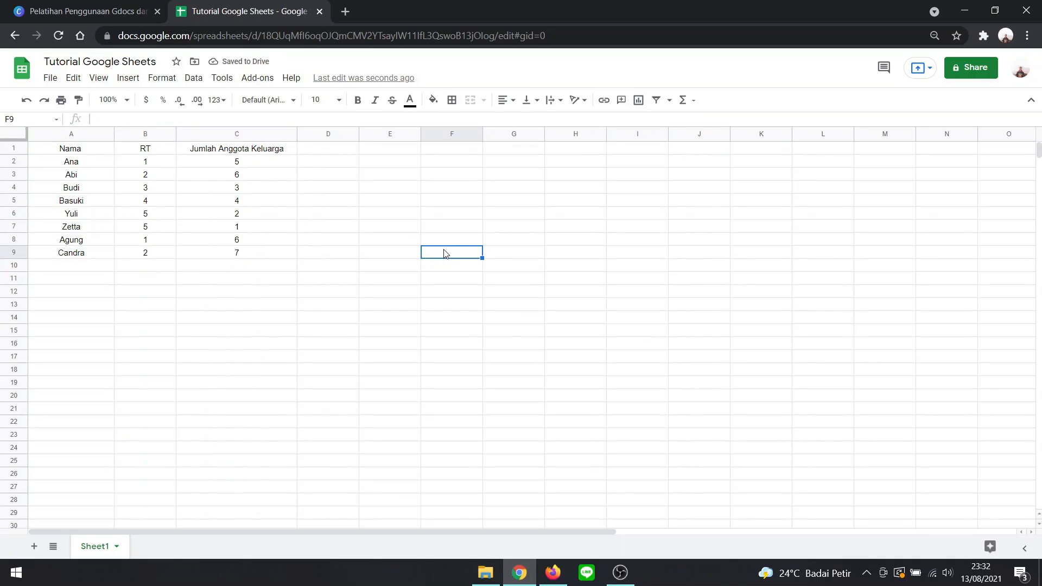
pyautogui.click(356, 241)
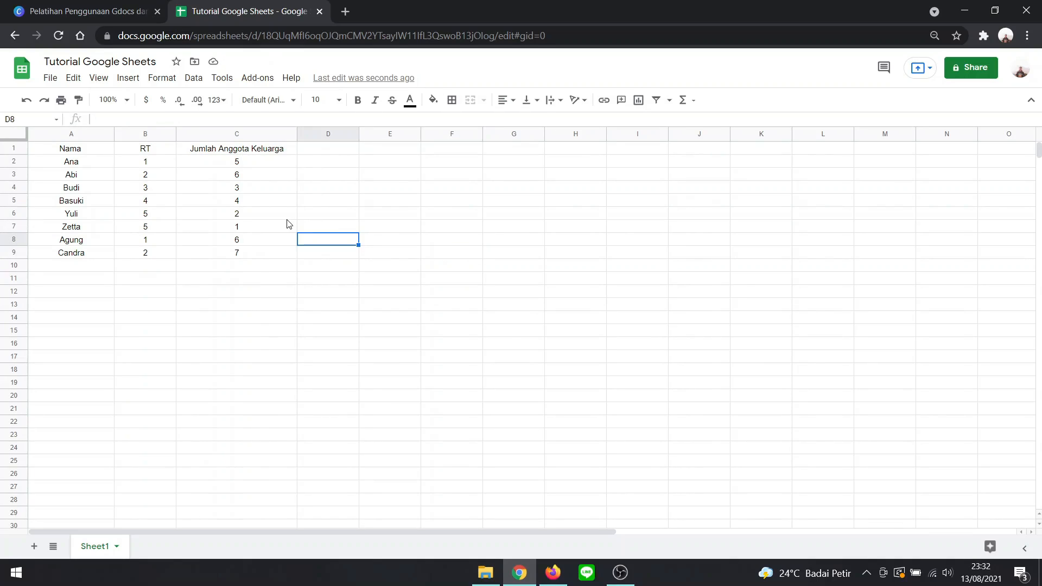
# - Examine how the header cells "Nama", "RT" and "Jumlah Anggota Keluarga" in row 1 behave while moving through the sheet
pyautogui.scroll(-1, 286, 223)
pyautogui.scroll(1, 287, 223)
pyautogui.click(66, 150)
pyautogui.click(145, 152)
pyautogui.click(232, 151)
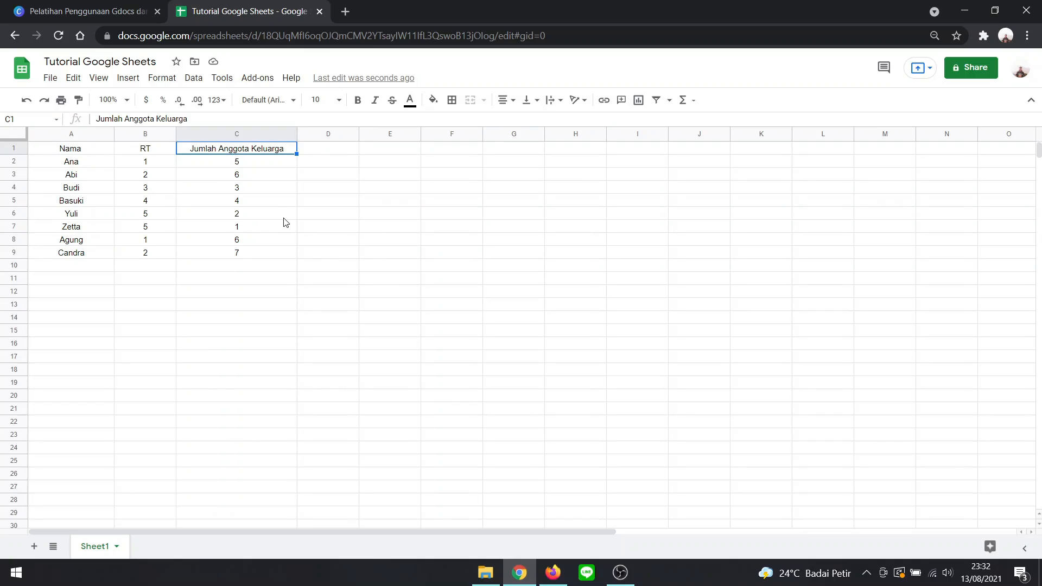
pyautogui.scroll(-2, 286, 223)
pyautogui.scroll(-2, 286, 222)
pyautogui.scroll(4, 286, 222)
pyautogui.scroll(-2, 286, 223)
pyautogui.scroll(1, 286, 222)
pyautogui.scroll(1, 286, 223)
pyautogui.scroll(-4, 282, 306)
pyautogui.scroll(4, 282, 305)
pyautogui.click(50, 150)
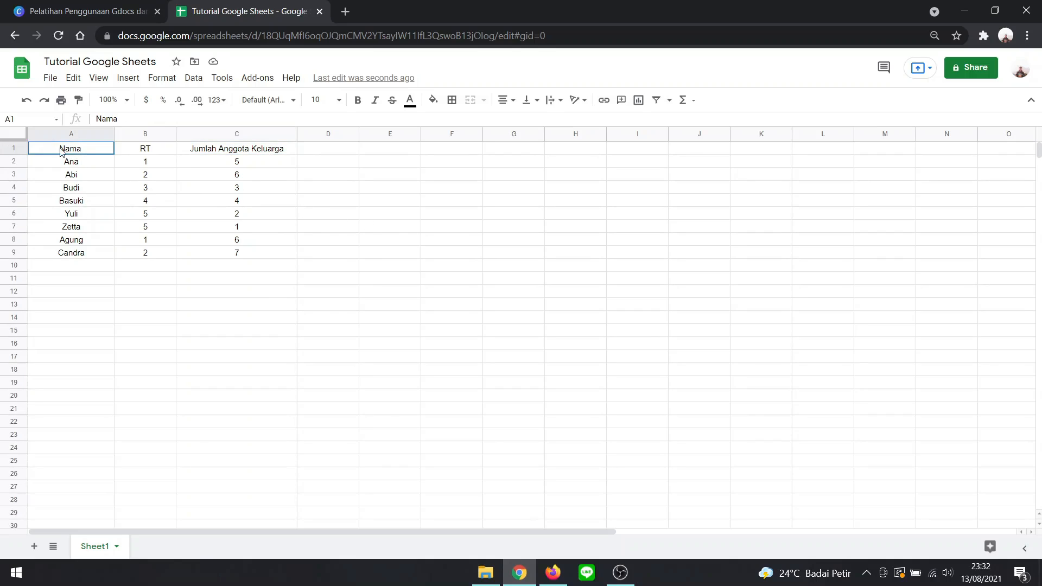
pyautogui.moveTo(96, 155); pyautogui.dragTo(292, 160)
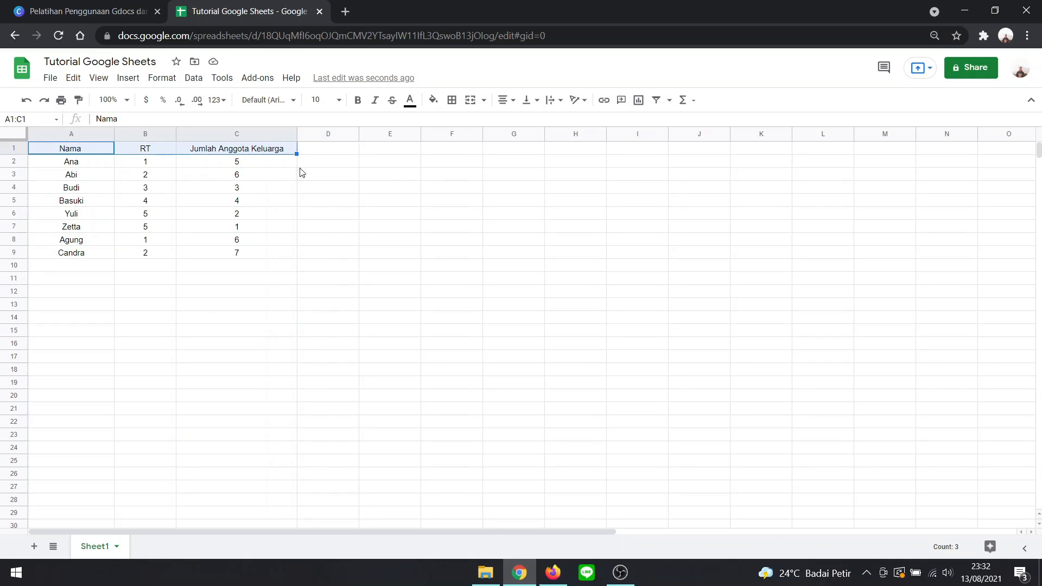
pyautogui.click(330, 206)
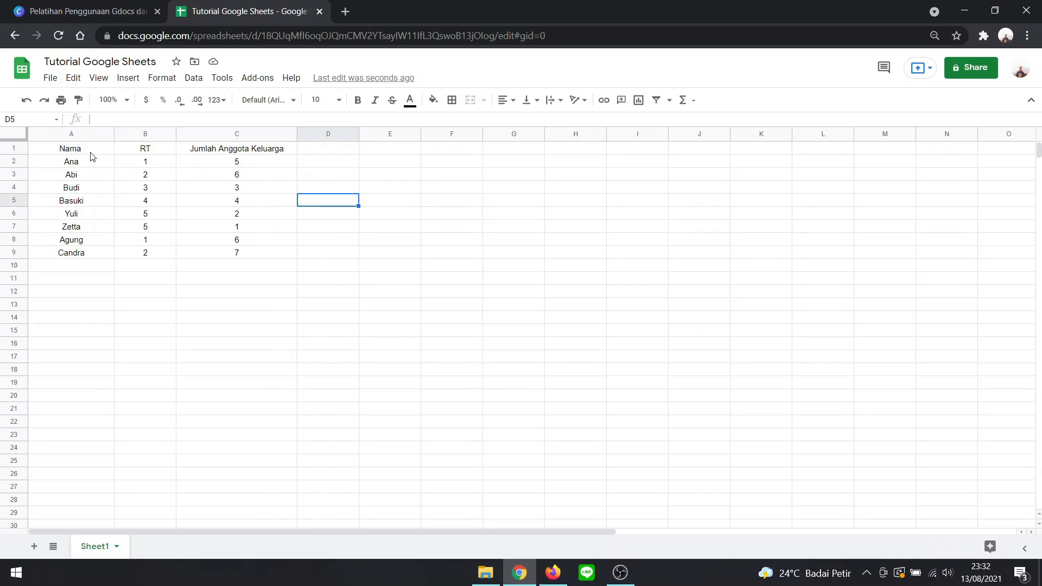
# - Freeze the first row so the table headers stay fixed above the data
pyautogui.click(155, 81)
pyautogui.moveTo(133, 80)
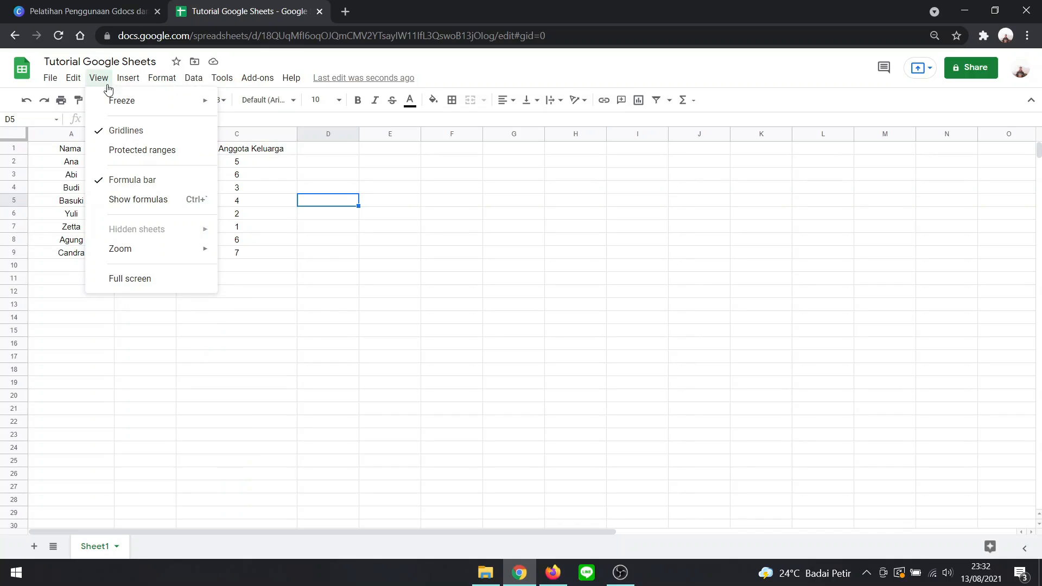
pyautogui.moveTo(111, 104)
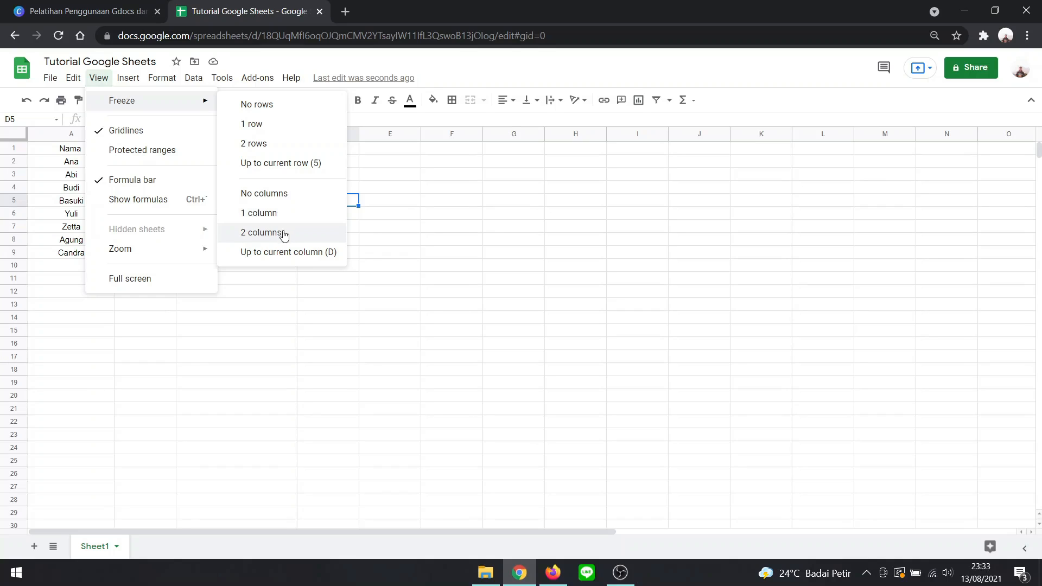
pyautogui.click(269, 127)
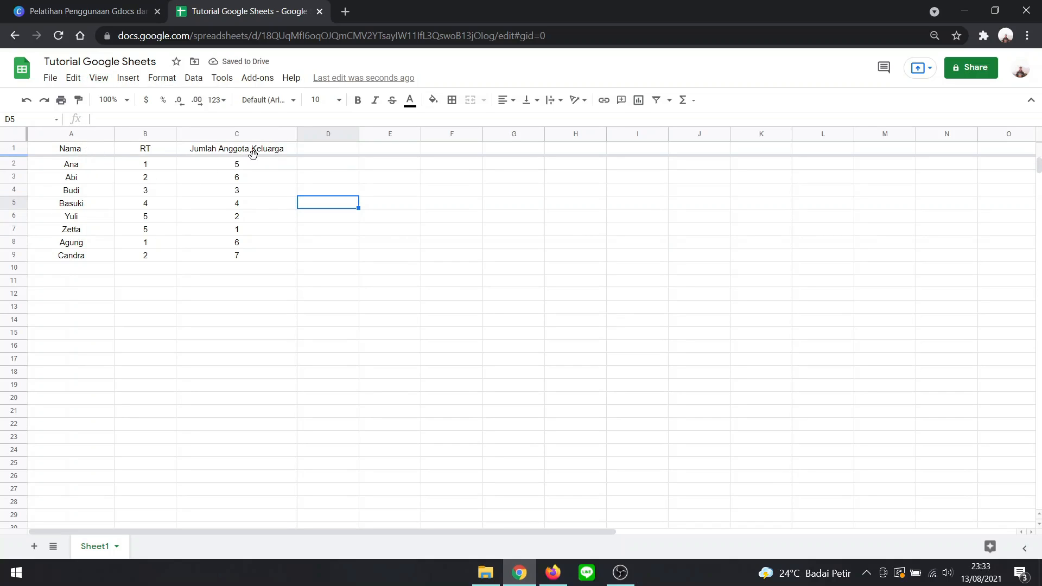
# - Check the frozen header row against the data rows while moving down and back up the sheet
pyautogui.scroll(-1, 279, 172)
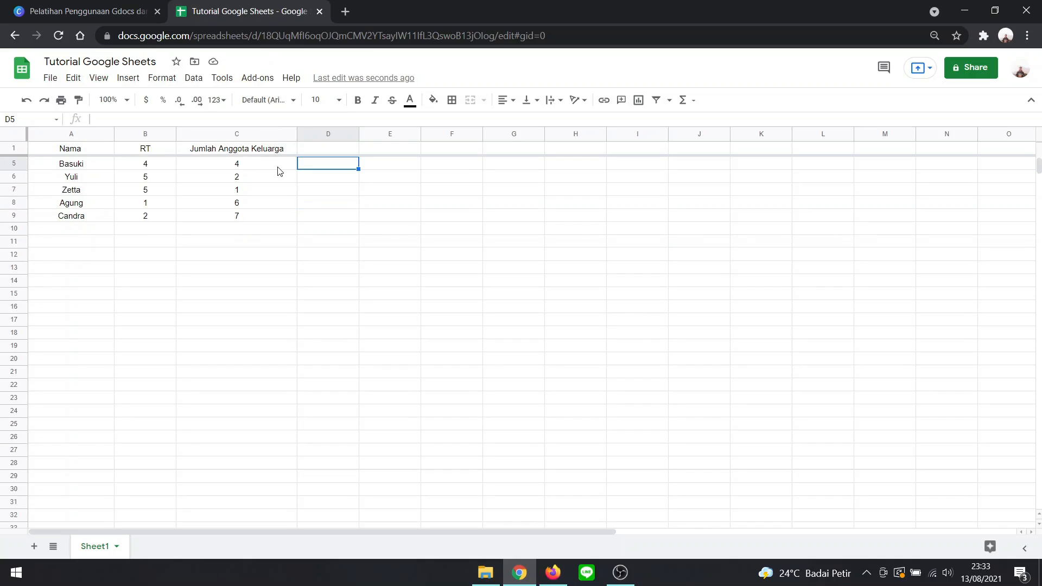
pyautogui.scroll(1, 279, 171)
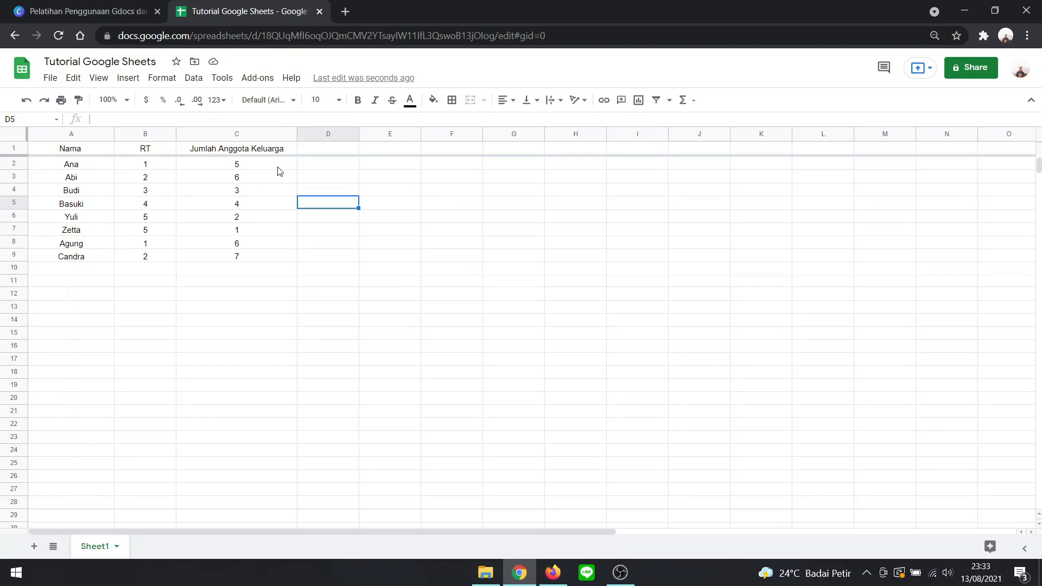
pyautogui.scroll(-3, 279, 171)
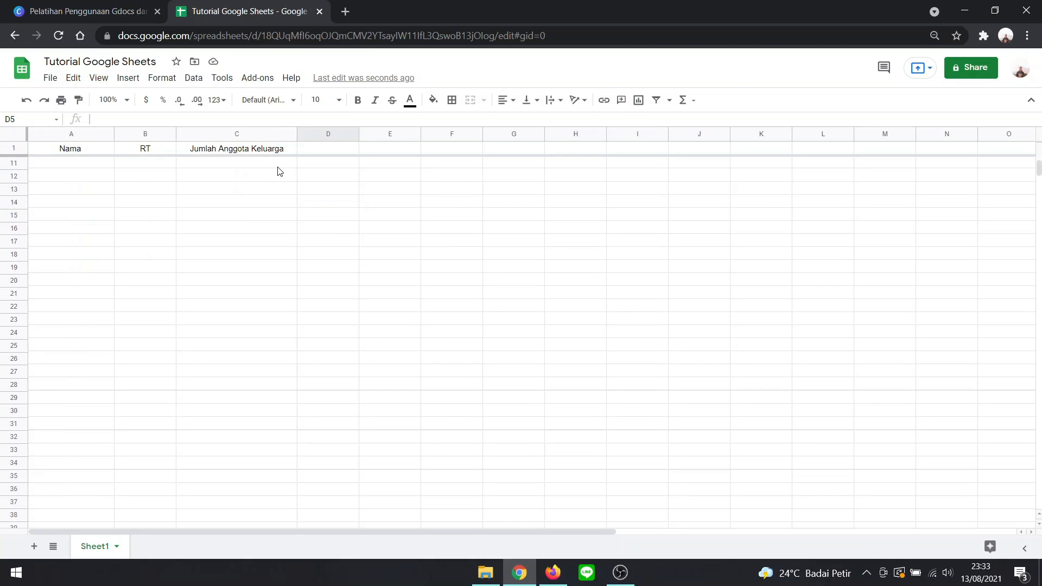
pyautogui.scroll(2, 279, 171)
pyautogui.scroll(-4, 279, 172)
pyautogui.scroll(5, 288, 191)
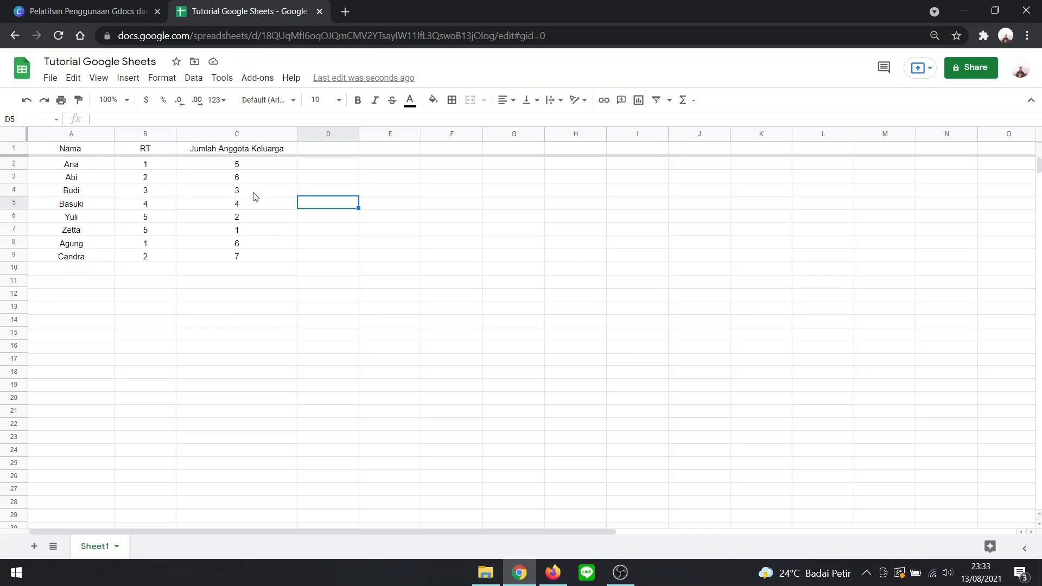
pyautogui.scroll(-1, 255, 196)
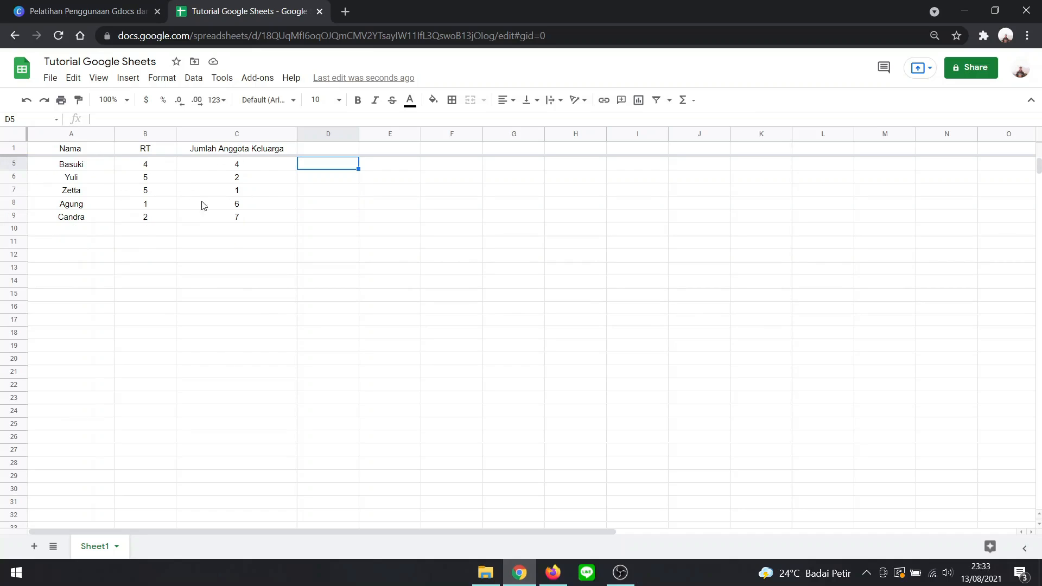
pyautogui.scroll(-1, 177, 228)
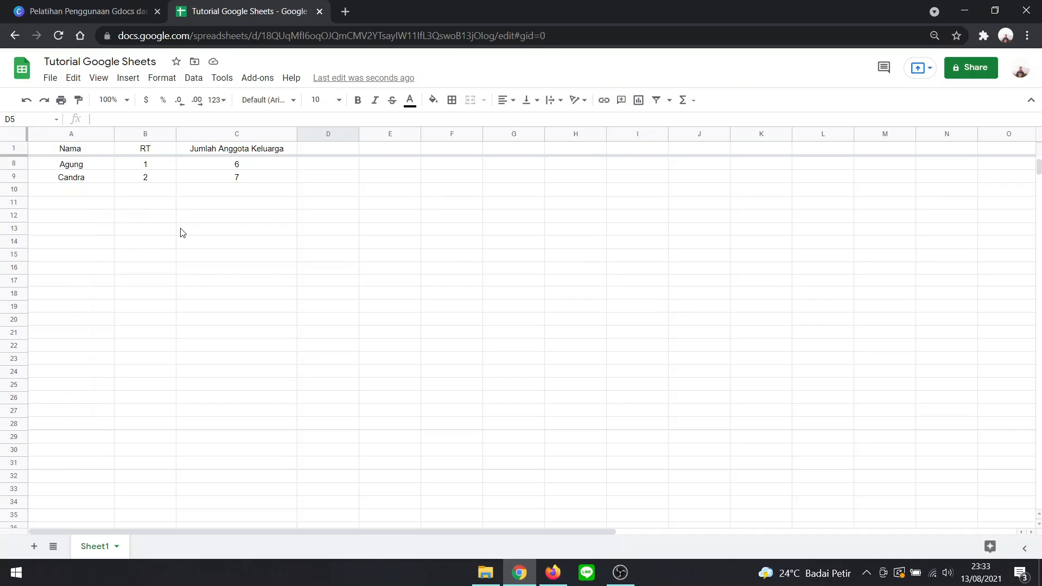
pyautogui.scroll(2, 182, 232)
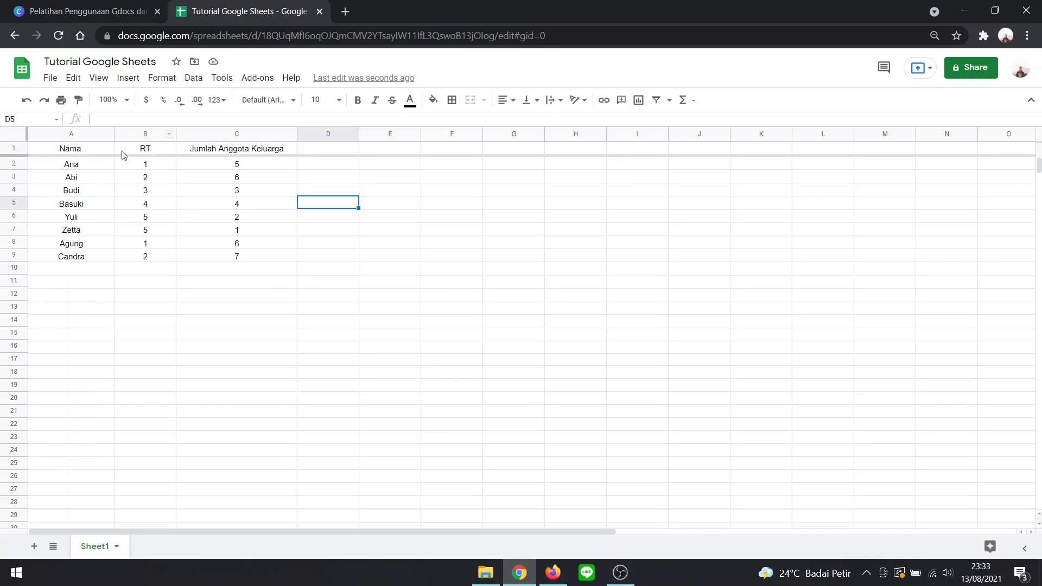
# - Freeze the first column, "Nama", and check it by moving sideways across the sheet
pyautogui.click(100, 78)
pyautogui.moveTo(128, 79)
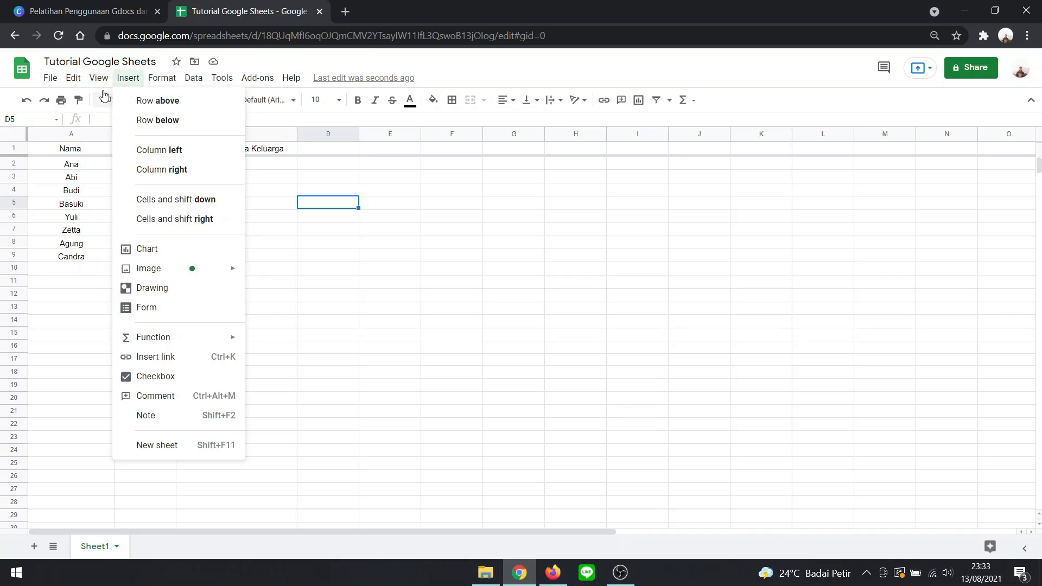
pyautogui.moveTo(84, 81)
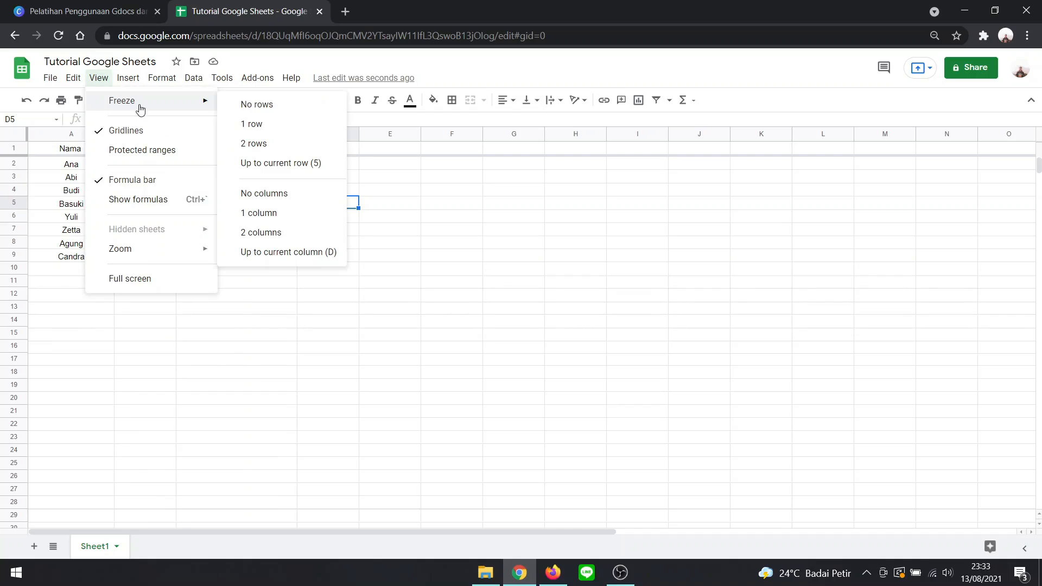
pyautogui.click(301, 214)
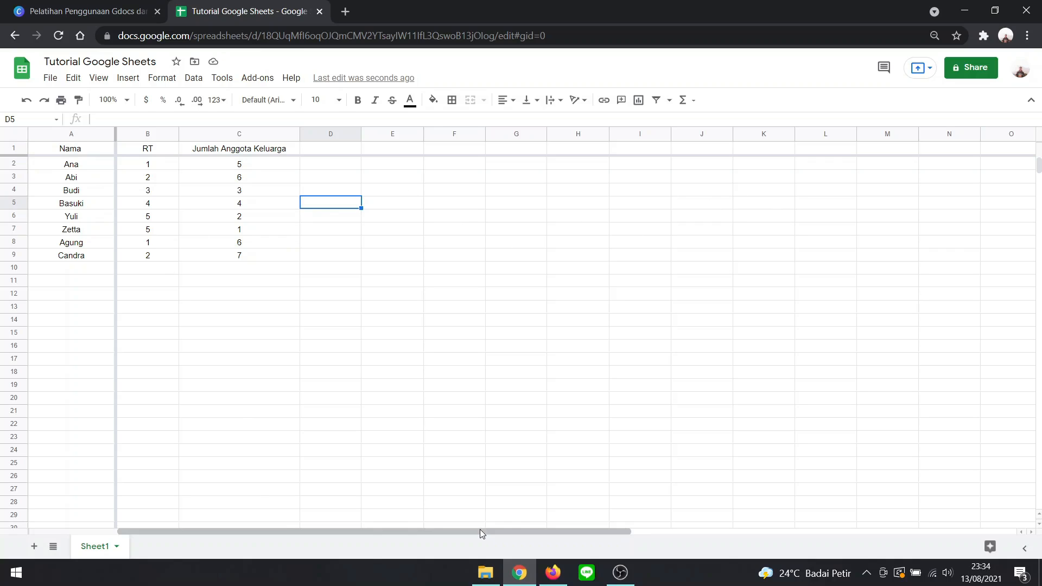
pyautogui.moveTo(478, 530); pyautogui.dragTo(442, 532)
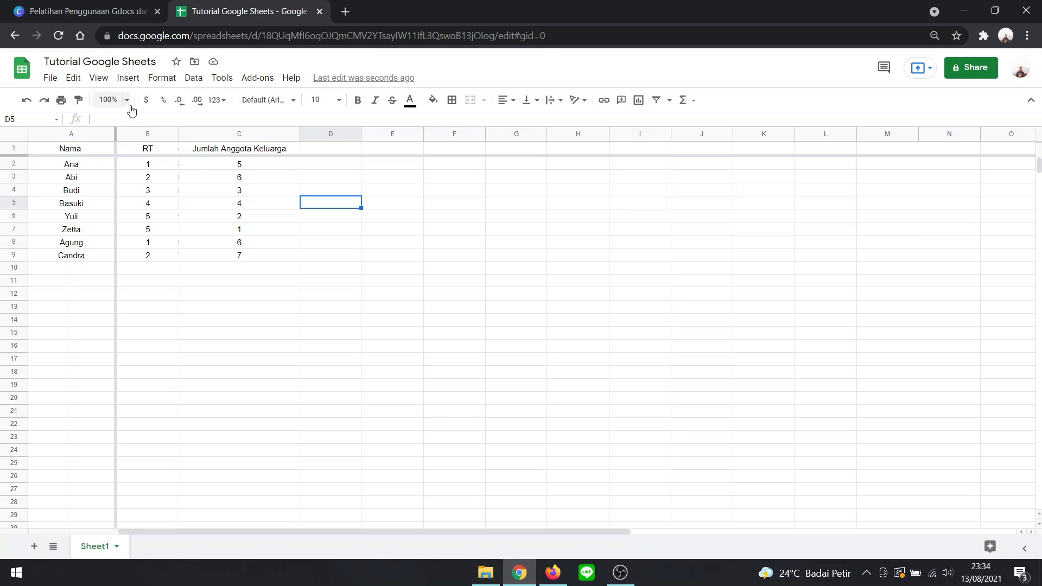
pyautogui.moveTo(103, 170); pyautogui.dragTo(95, 259)
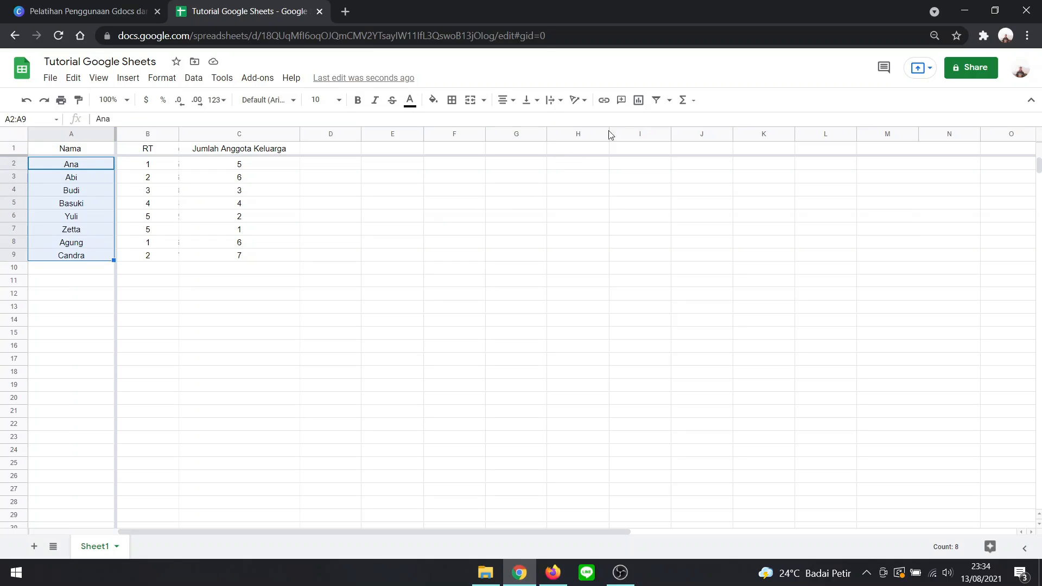
pyautogui.click(663, 103)
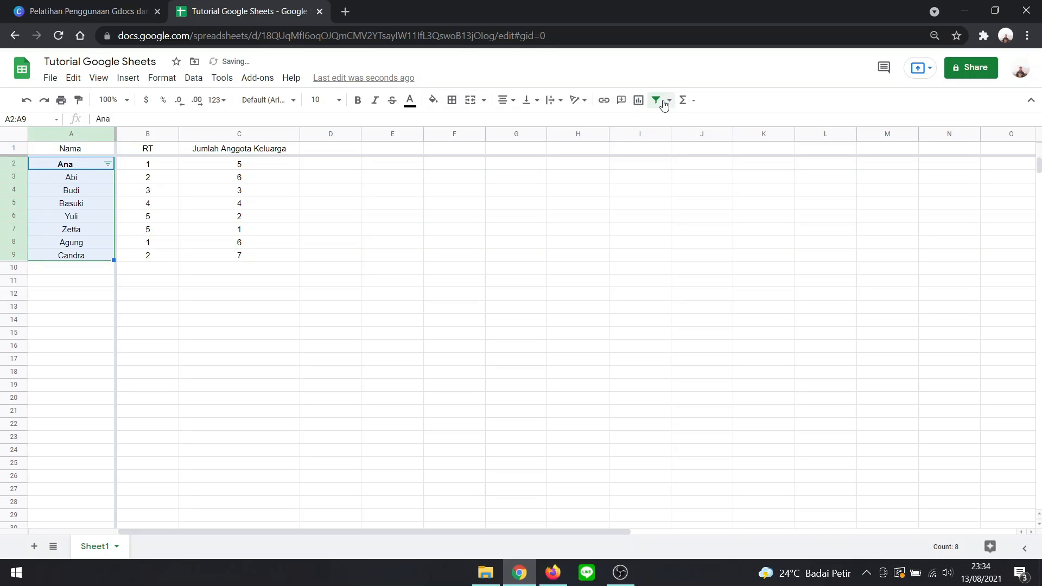
pyautogui.hotkey('ctrl', 'z')
pyautogui.click(485, 209)
pyautogui.click(662, 103)
pyautogui.hotkey('ctrl', 'z')
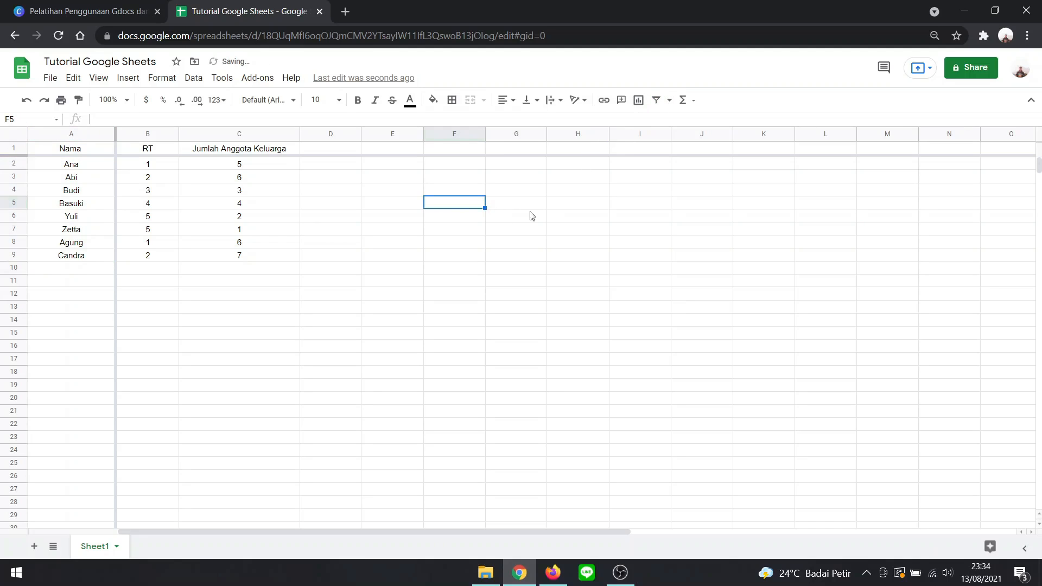
# - Create a filter on the whole table A1 to C9, starting from the "Nama" header
pyautogui.click(79, 149)
pyautogui.click(669, 101)
pyautogui.click(656, 101)
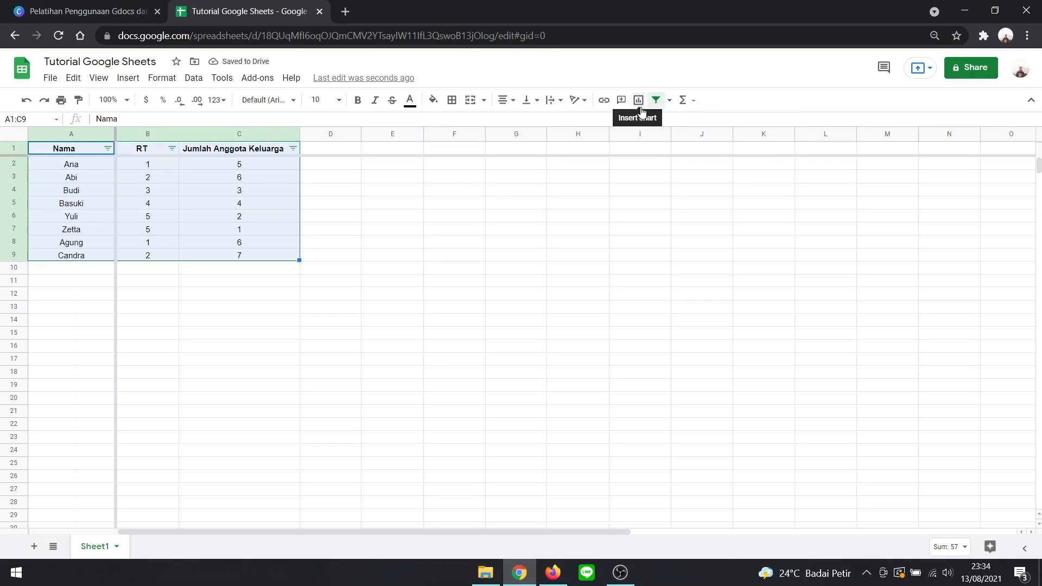
# - Sort the table by the "Nama" column from A to Z using its header filter
pyautogui.click(108, 148)
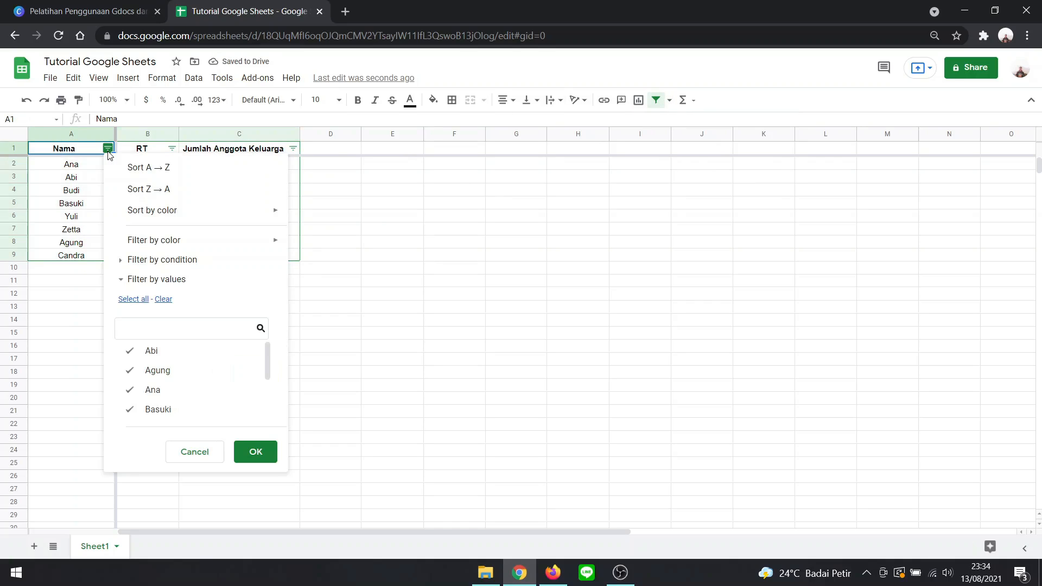
pyautogui.click(108, 150)
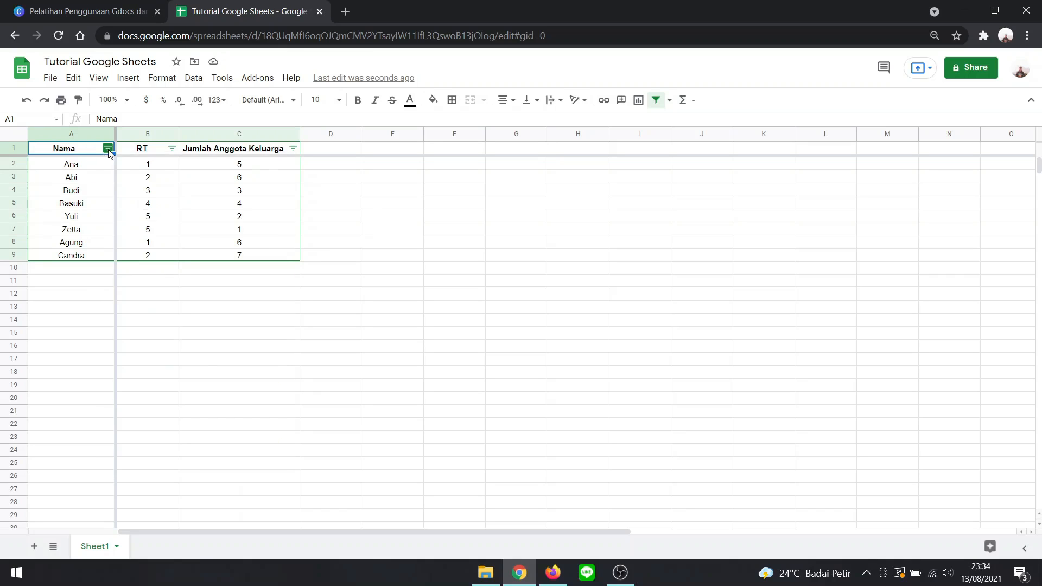
pyautogui.click(108, 150)
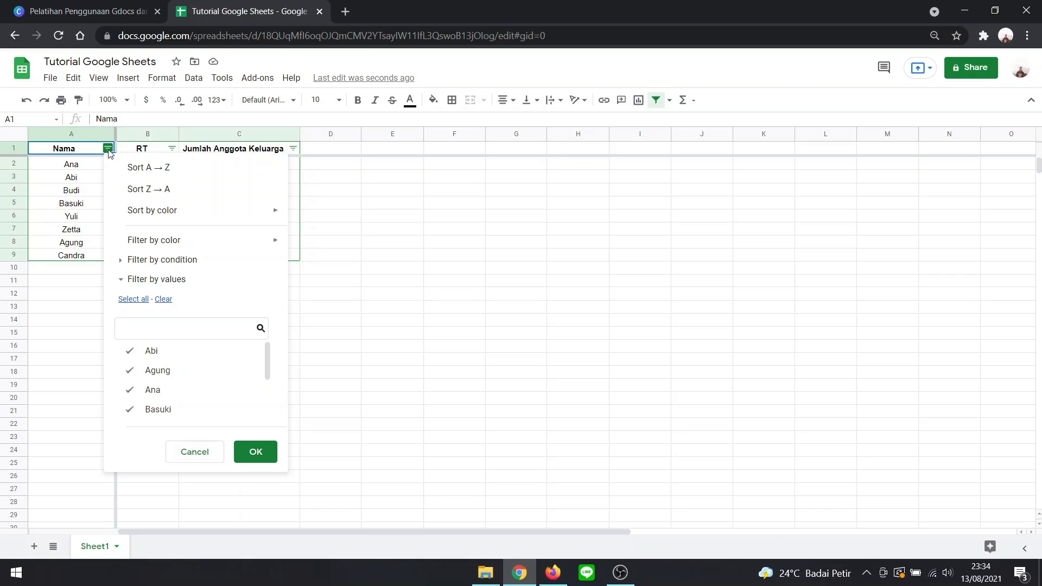
pyautogui.click(133, 169)
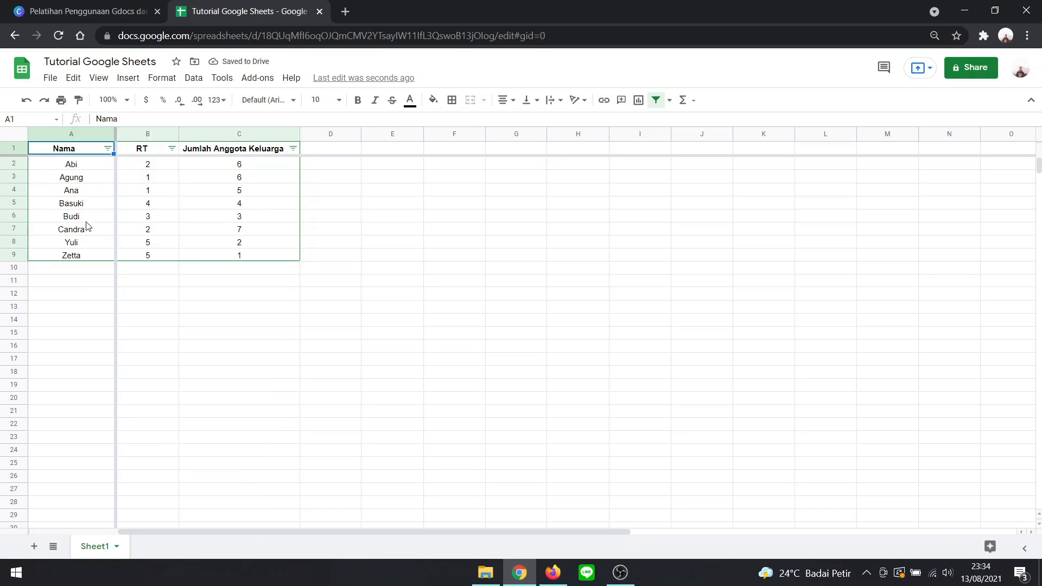
# - Sort the table by the "Nama" column from Z to A using its header filter
pyautogui.click(108, 149)
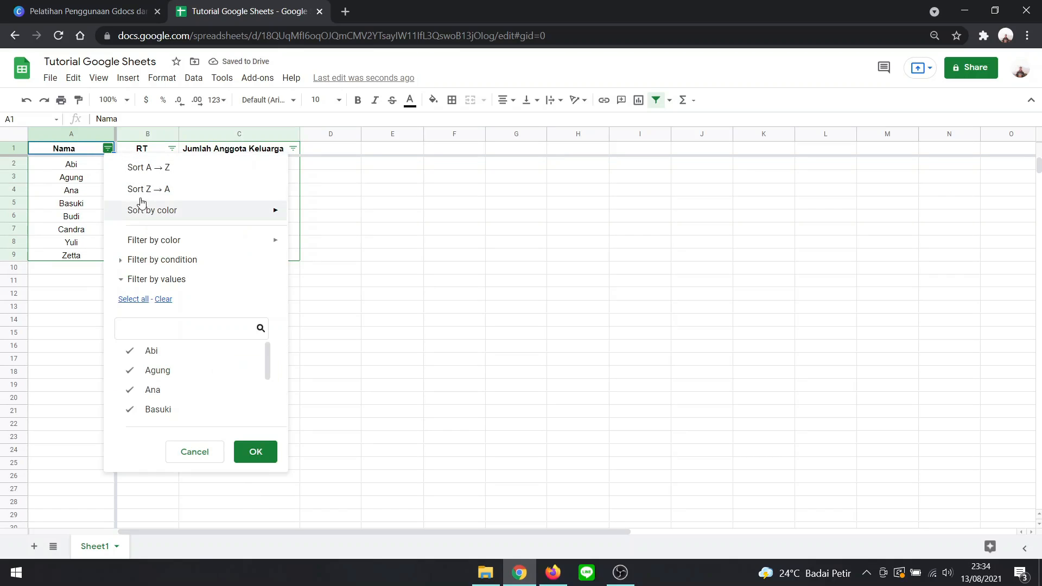
pyautogui.click(180, 190)
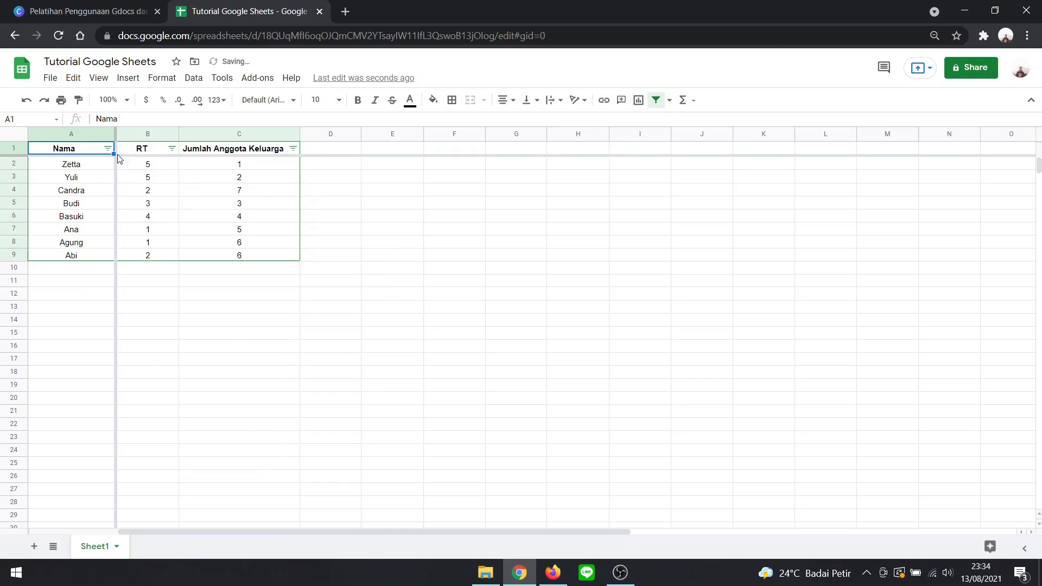
pyautogui.click(381, 325)
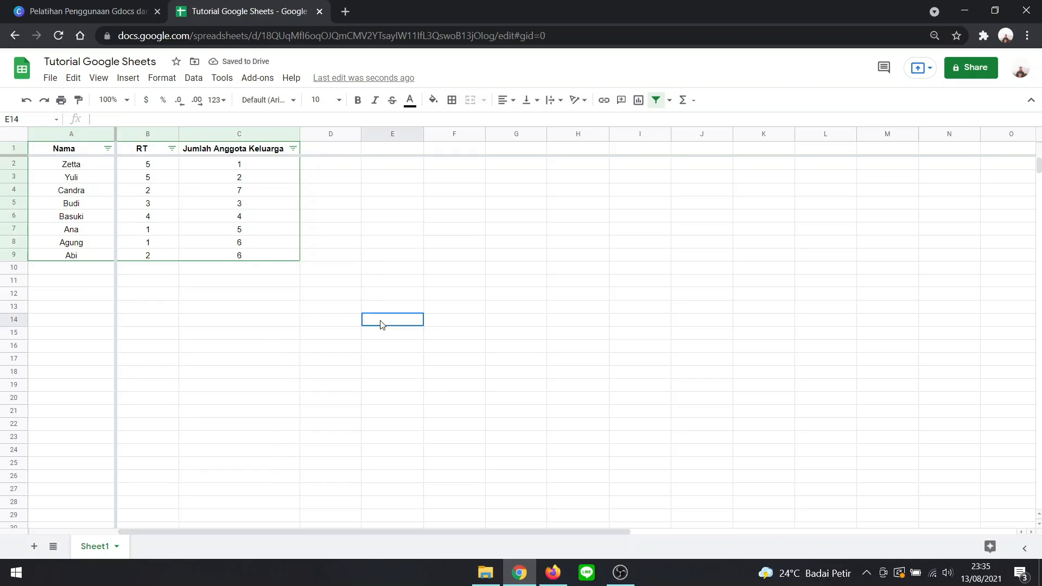
# - Remove the filter from the table A1 to C9, keeping the sorted order
pyautogui.click(108, 149)
pyautogui.click(86, 148)
pyautogui.keyDown('shift'); pyautogui.click(242, 257); pyautogui.keyUp('shift')
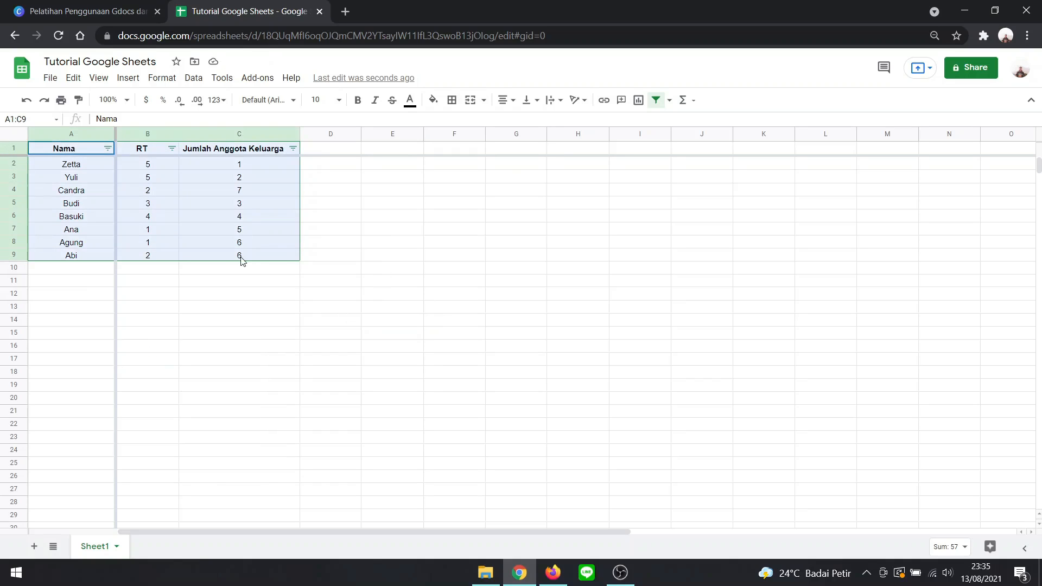
pyautogui.click(656, 99)
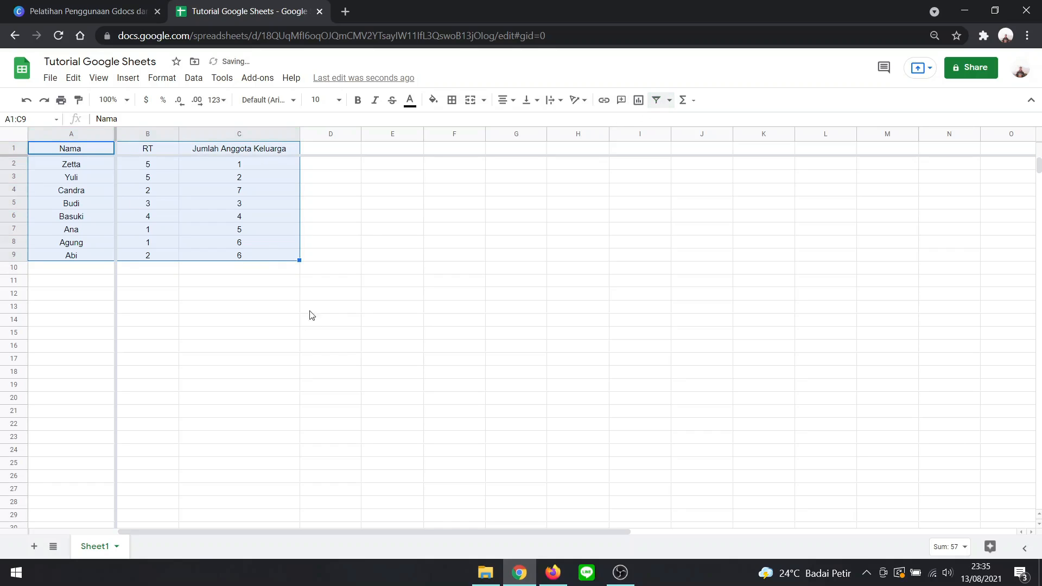
pyautogui.click(373, 232)
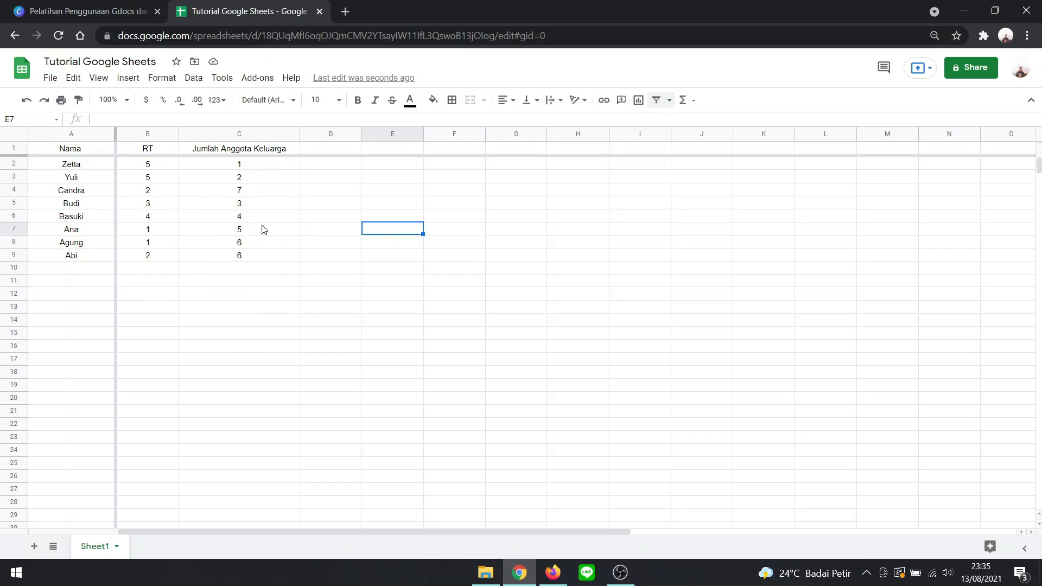
# - Share the spreadsheet with anyone who has the link as Editor and copy the sharing link
pyautogui.click(956, 70)
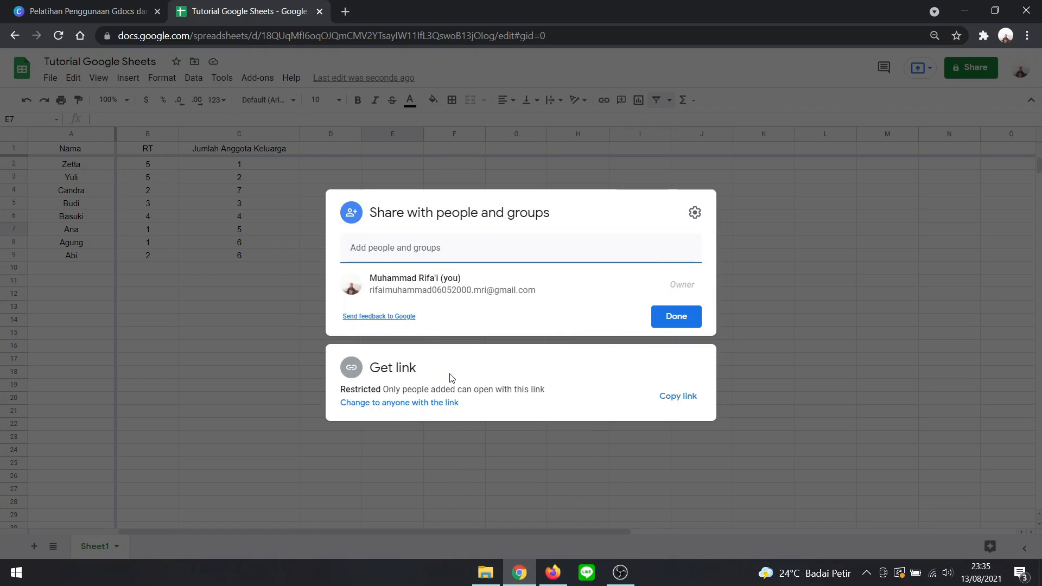
pyautogui.click(441, 404)
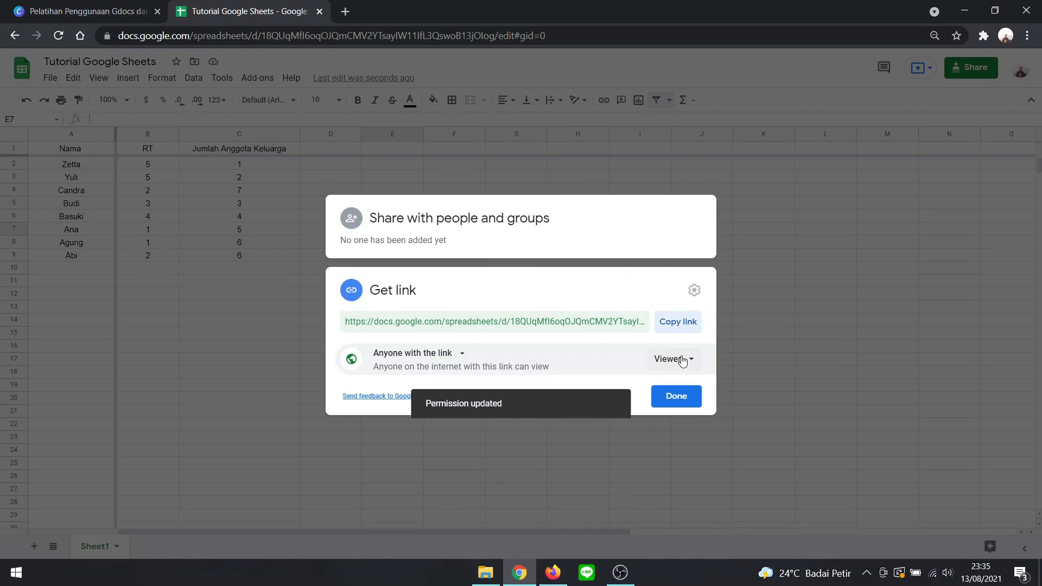
pyautogui.click(686, 359)
pyautogui.click(703, 445)
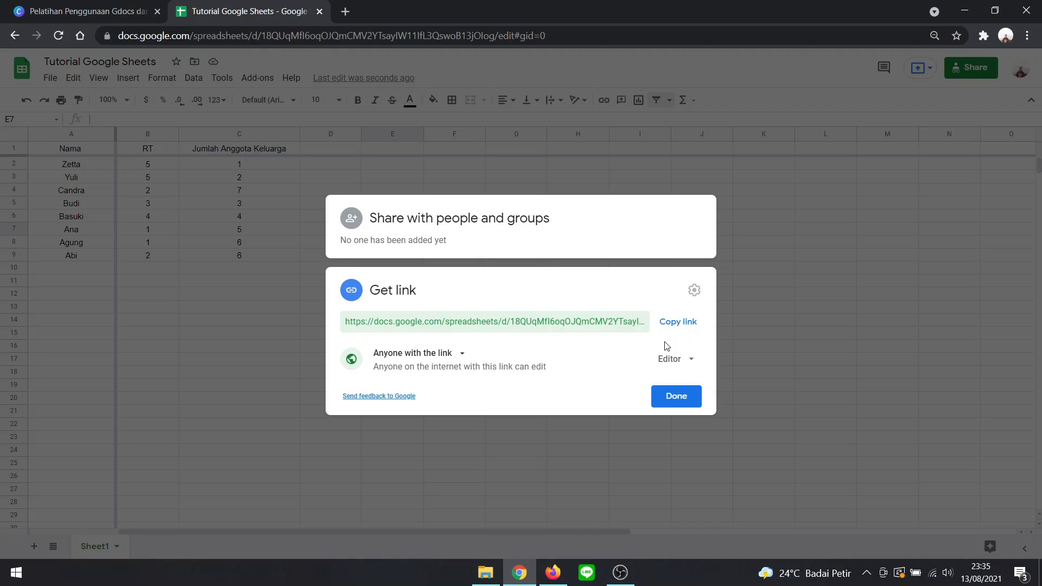
pyautogui.click(684, 324)
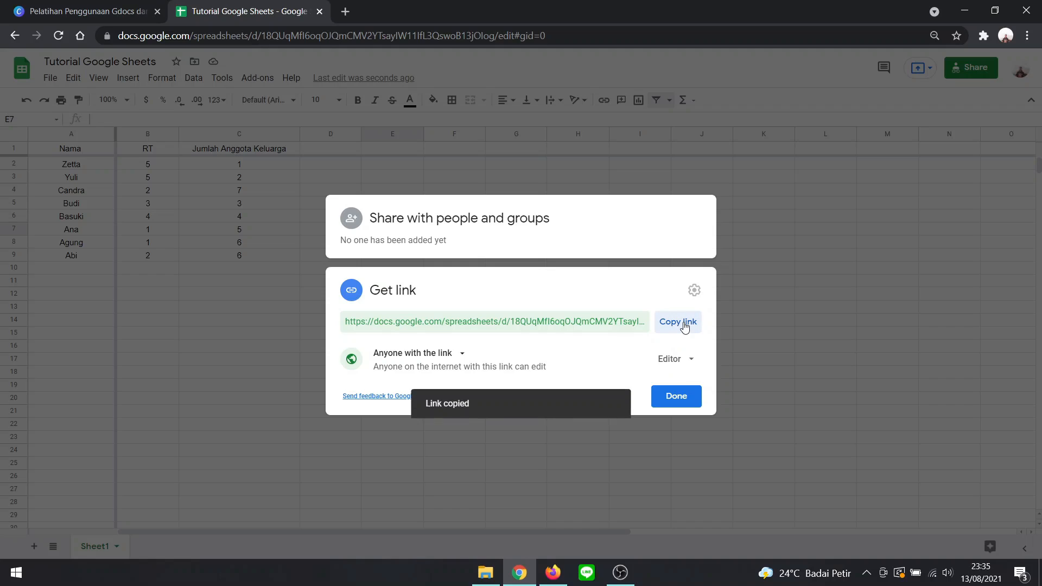
pyautogui.click(758, 251)
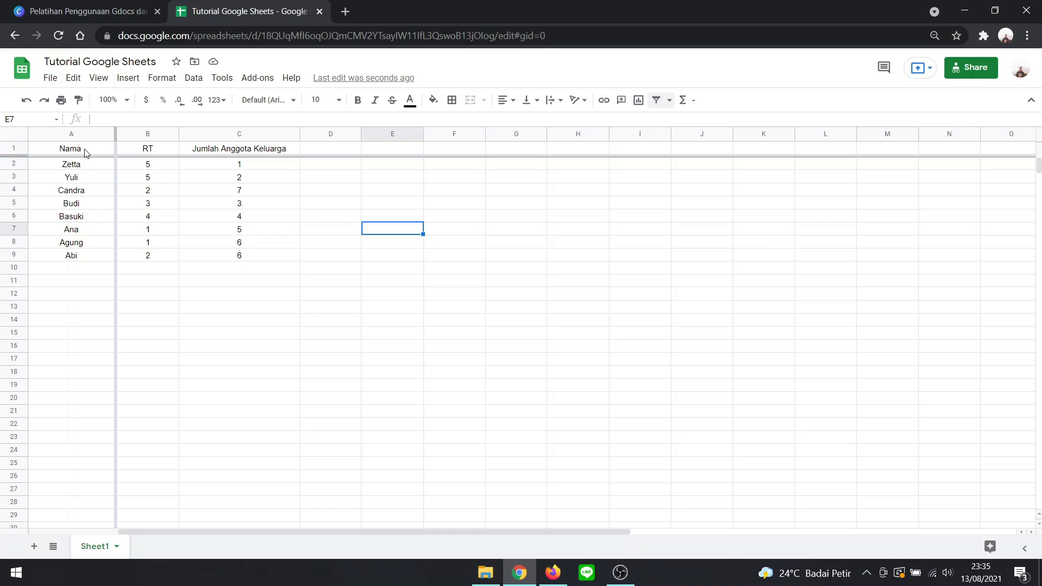
# - Apply all borders to the table range A1 to C9
pyautogui.scroll(-1, 198, 230)
pyautogui.scroll(1, 163, 206)
pyautogui.moveTo(92, 152)
pyautogui.mouseDown()
pyautogui.moveTo(144, 153)
pyautogui.moveTo(223, 212)
pyautogui.moveTo(242, 257)
pyautogui.mouseUp()
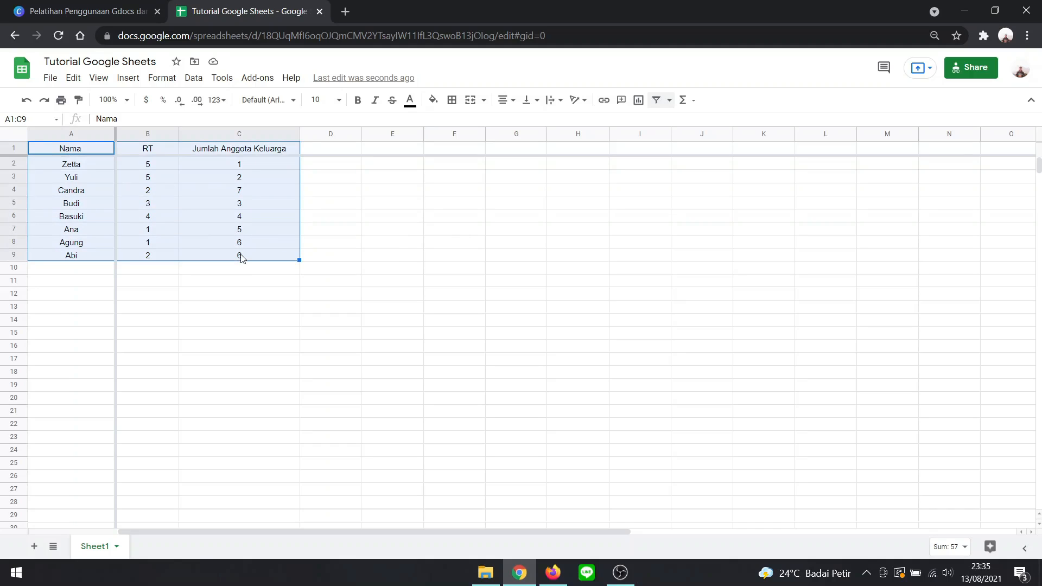
pyautogui.click(450, 107)
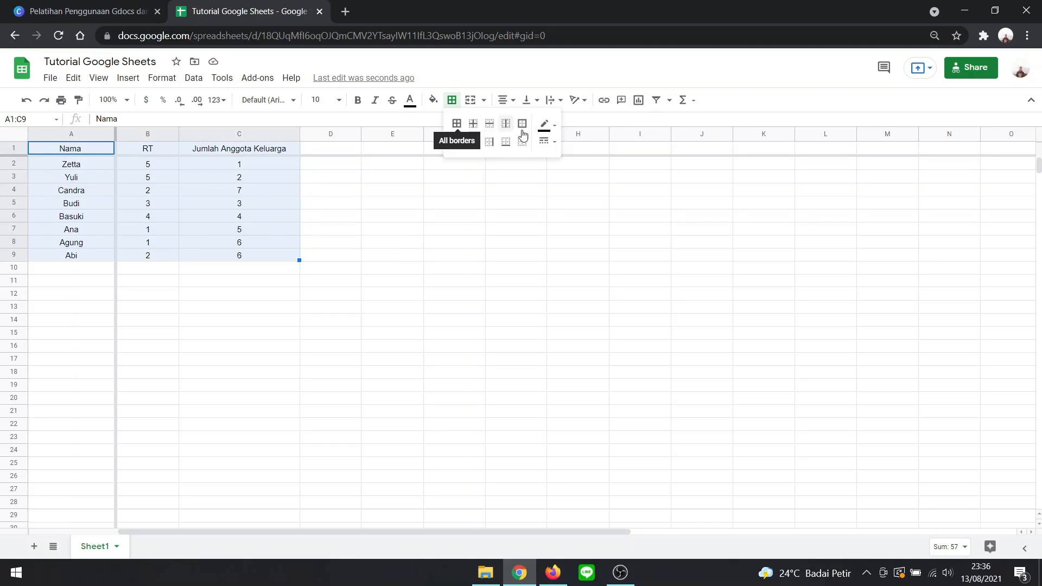
pyautogui.click(457, 126)
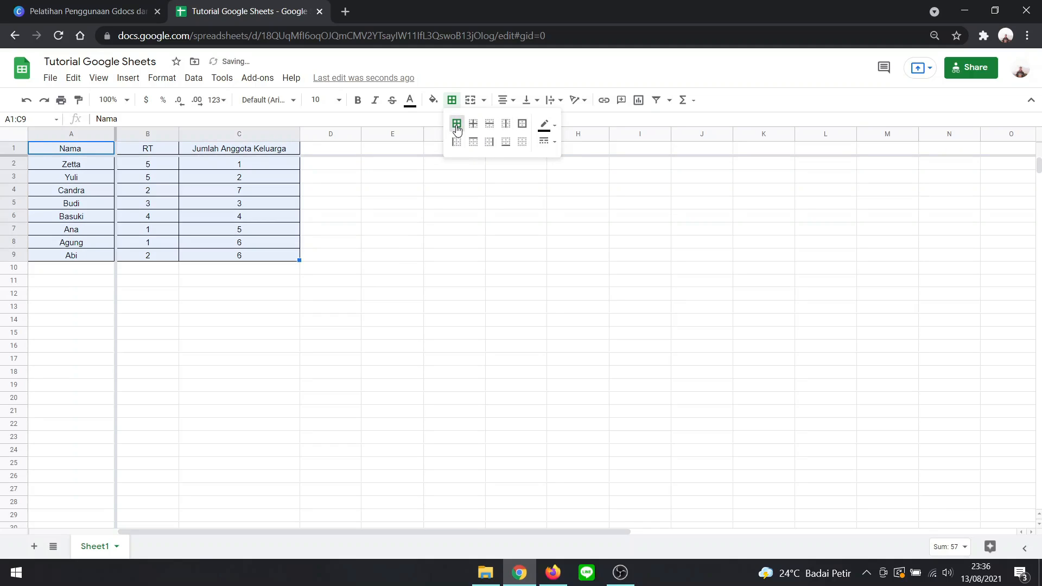
pyautogui.click(383, 269)
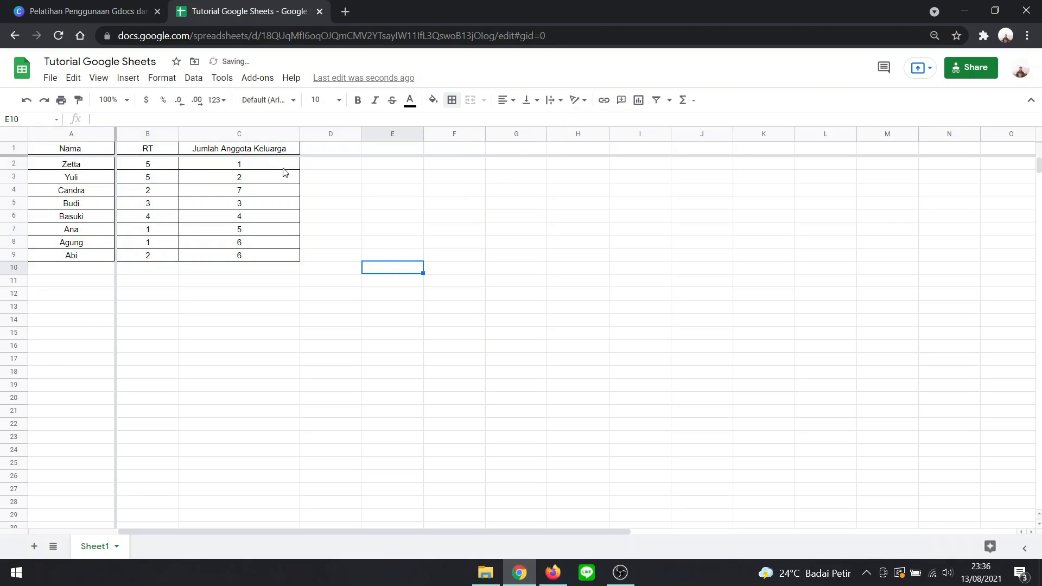
# - Fill the header cells A1 to C1 with yellow
pyautogui.scroll(-2, 182, 217)
pyautogui.scroll(2, 183, 217)
pyautogui.moveTo(90, 152); pyautogui.dragTo(276, 156)
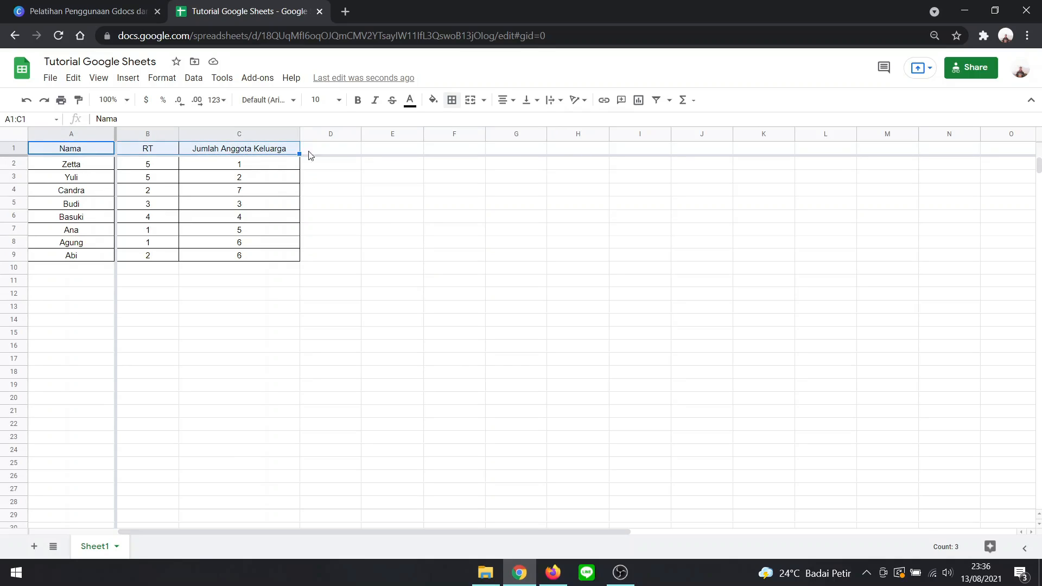
pyautogui.click(439, 103)
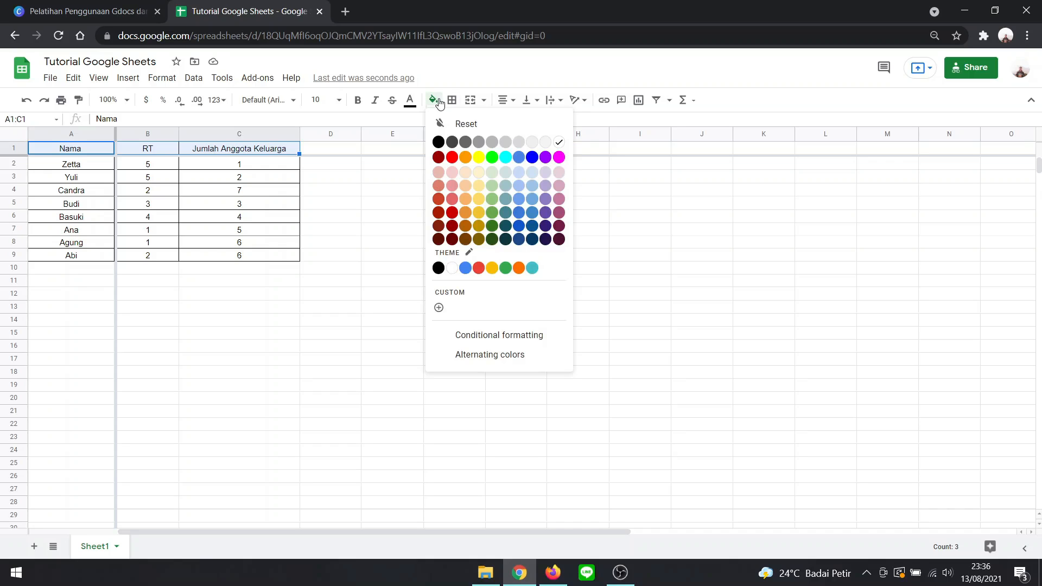
pyautogui.click(480, 160)
pyautogui.click(465, 191)
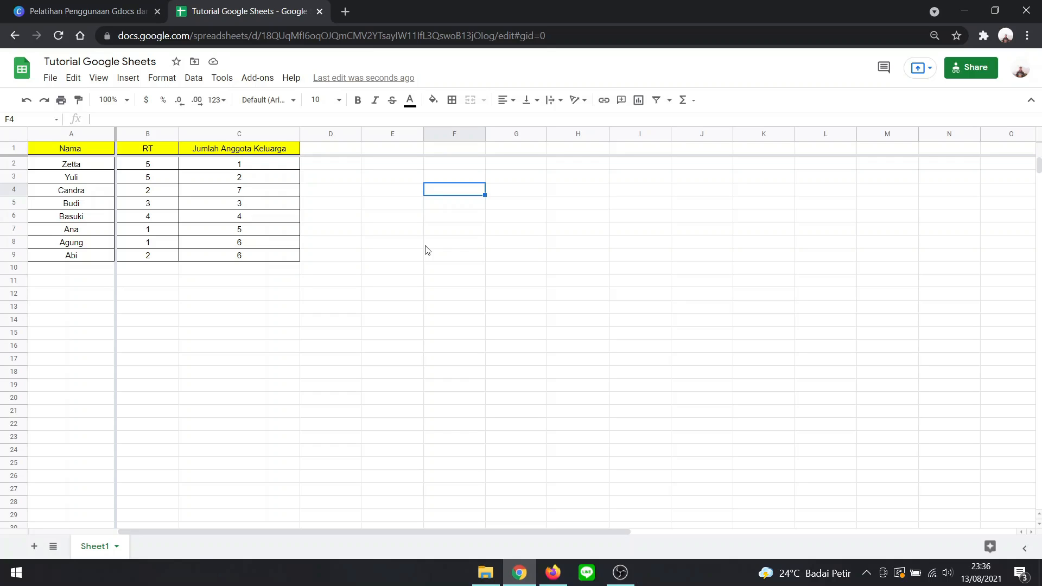
# - Enter the label "Jumlah seluruh anggota keluarga" in cell C11, below the table
pyautogui.click(365, 259)
pyautogui.click(270, 291)
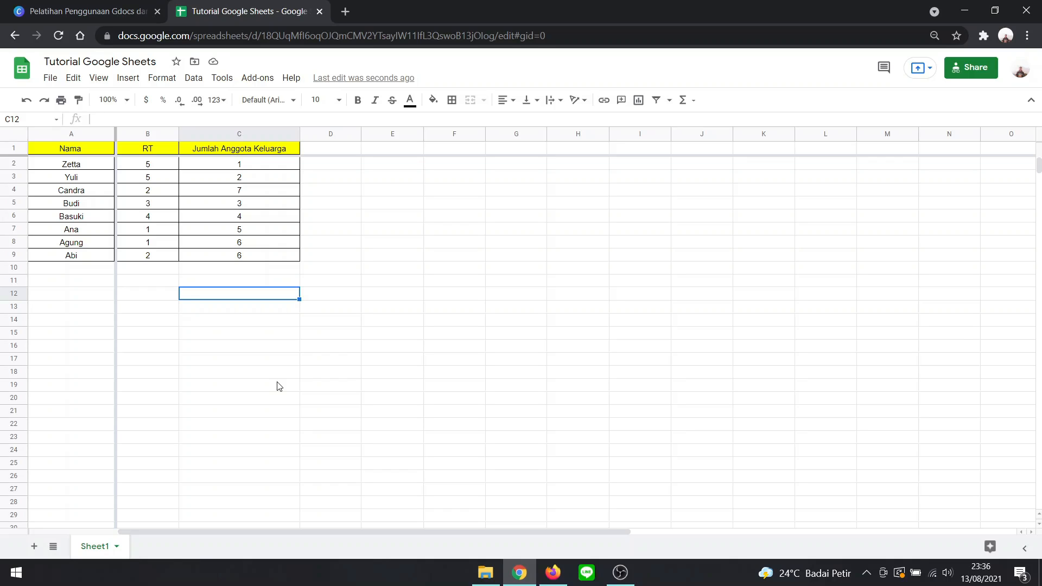
pyautogui.click(256, 283)
pyautogui.doubleClick(257, 282)
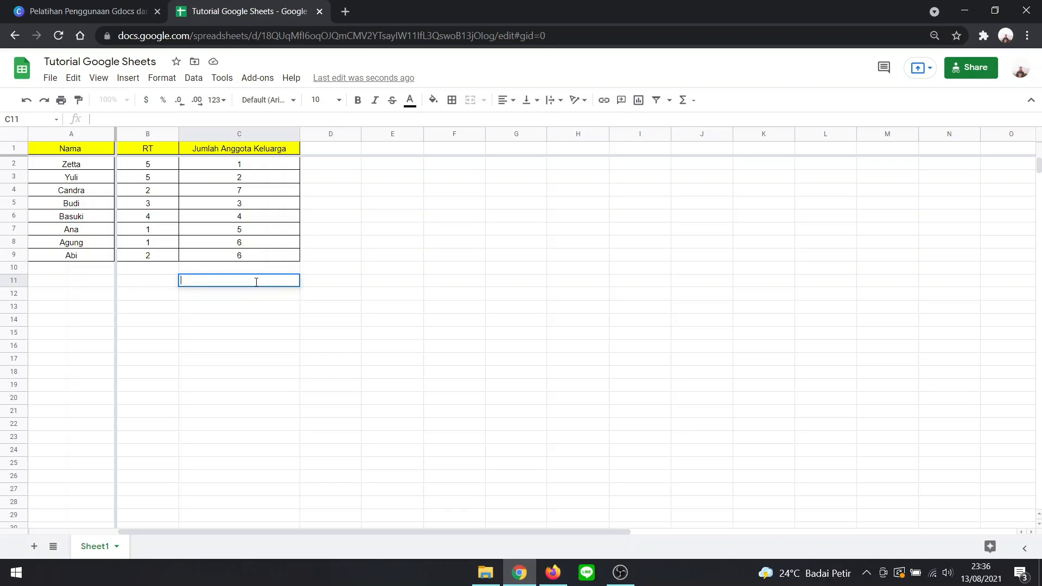
pyautogui.write('Jumlah seluruh anggota keluarga')
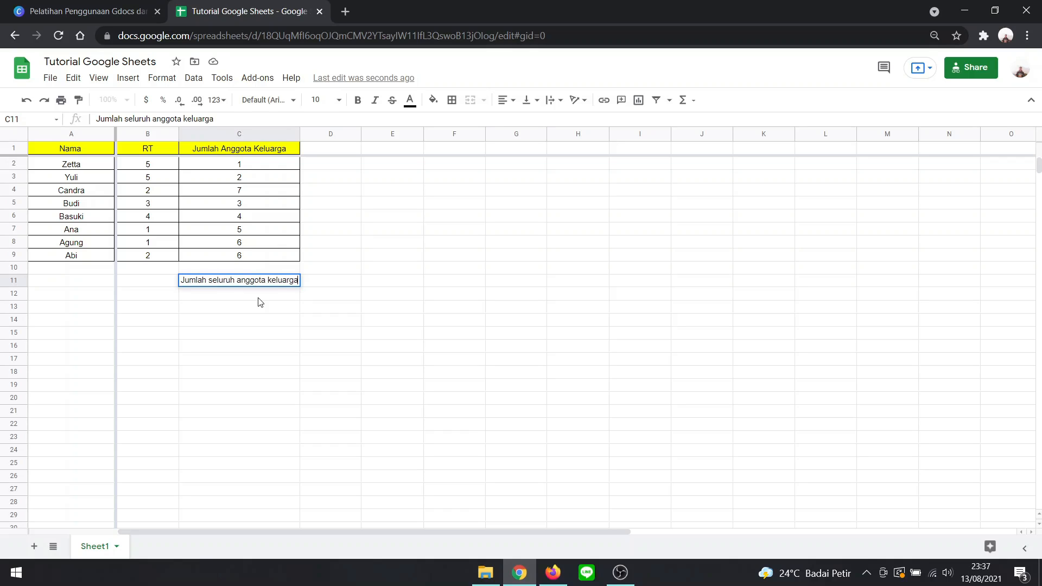
# - Enter the label "Rata-rata anggota keluarga" in cell C12
pyautogui.doubleClick(259, 295)
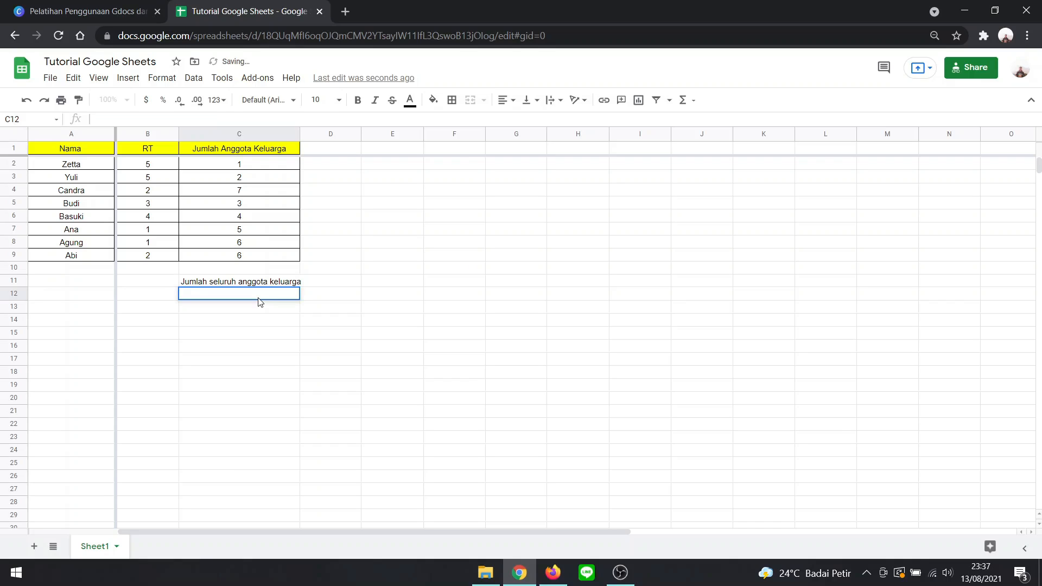
pyautogui.write('Rata-rata an')
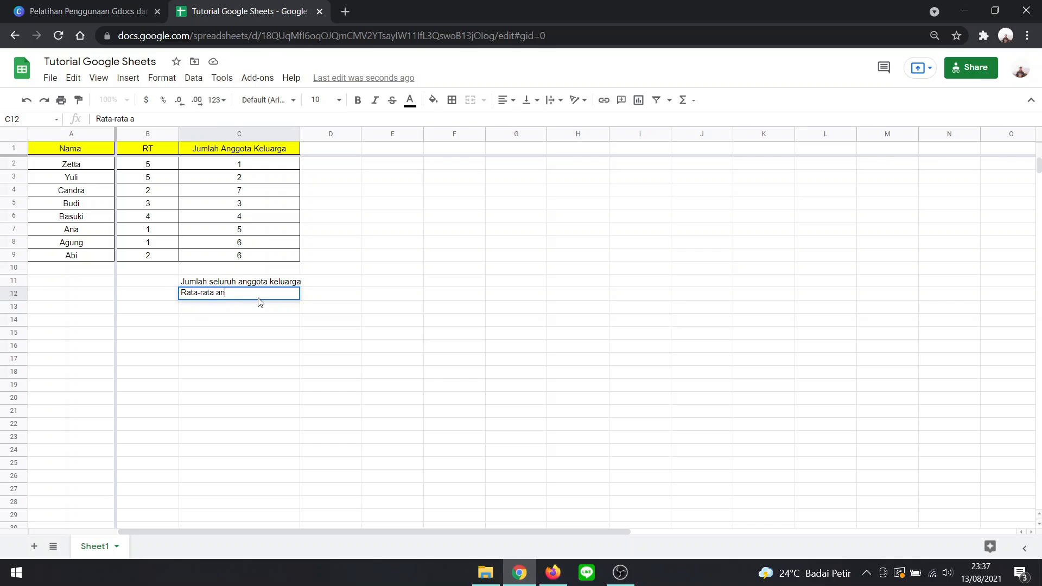
pyautogui.write('ggota keluarga')
# - Enter the label "Jumlah maksimal anggota keluarga" in cell C13
pyautogui.click(257, 303)
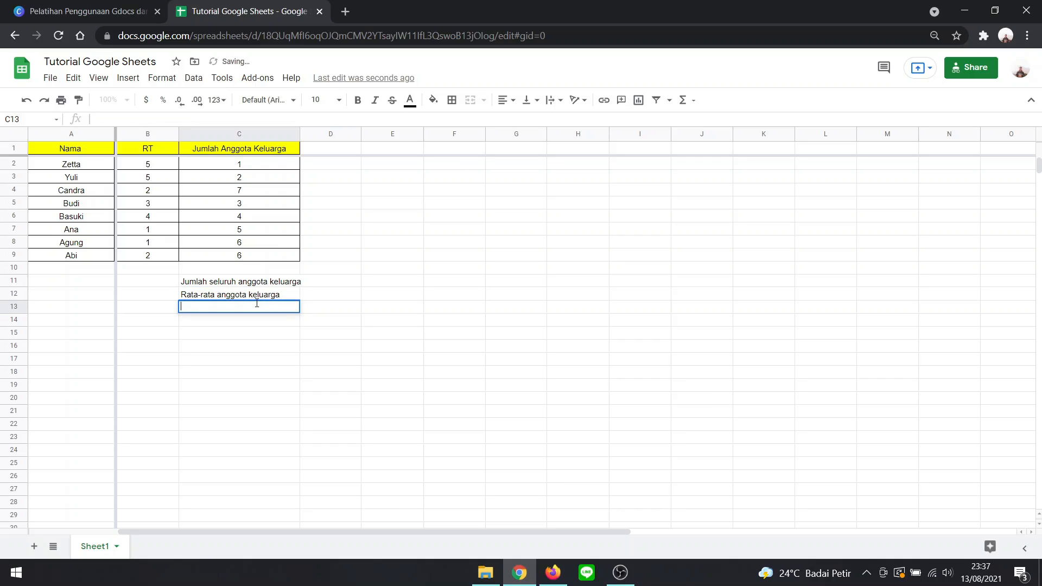
pyautogui.write('Jumlah ')
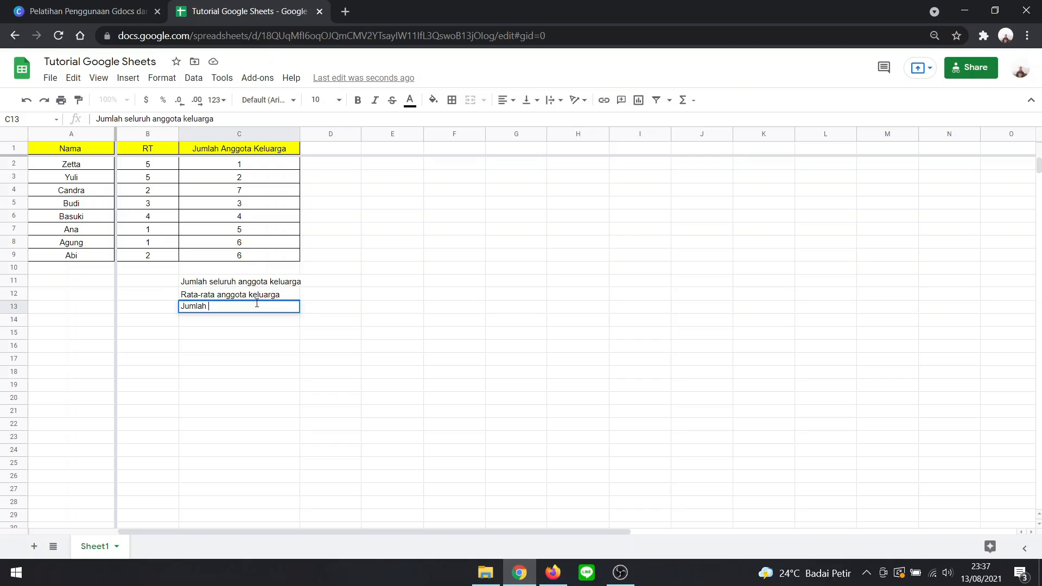
pyautogui.write('maksimal anggota keluarga')
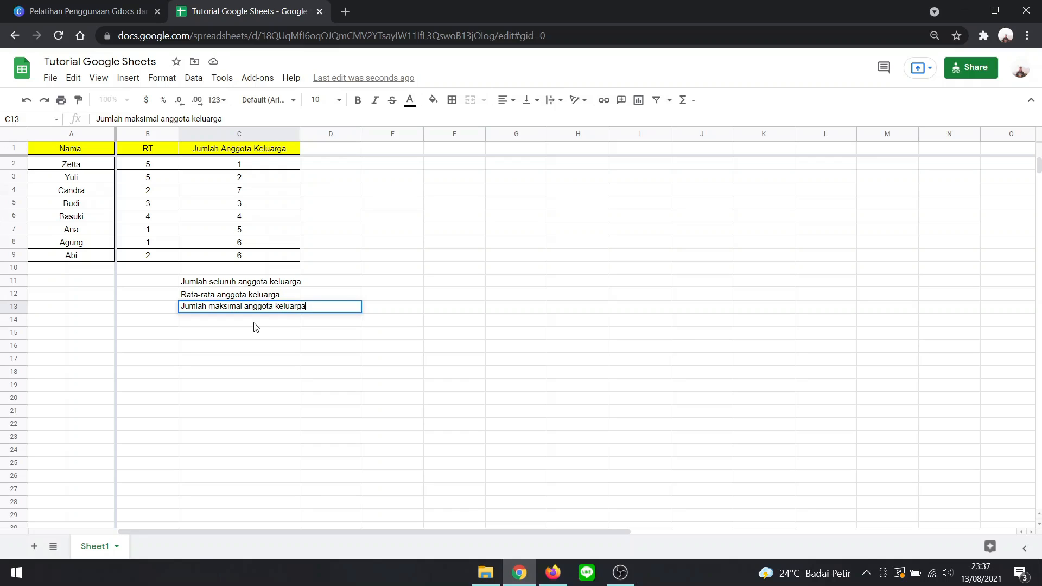
pyautogui.press('Return')
# - Enter the label "Jumlah minimal anggota keluarga" in cell C14 and widen column C to fit the labels
pyautogui.write('ju')
pyautogui.press('BackSpace')
pyautogui.press('BackSpace')
pyautogui.write('Jumlah')
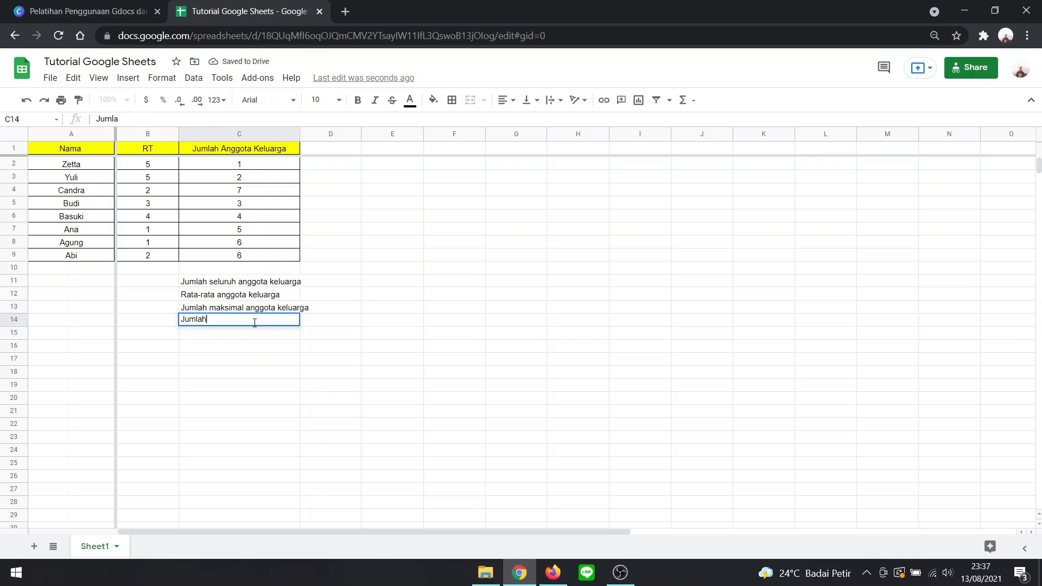
pyautogui.write(' minimal anggo')
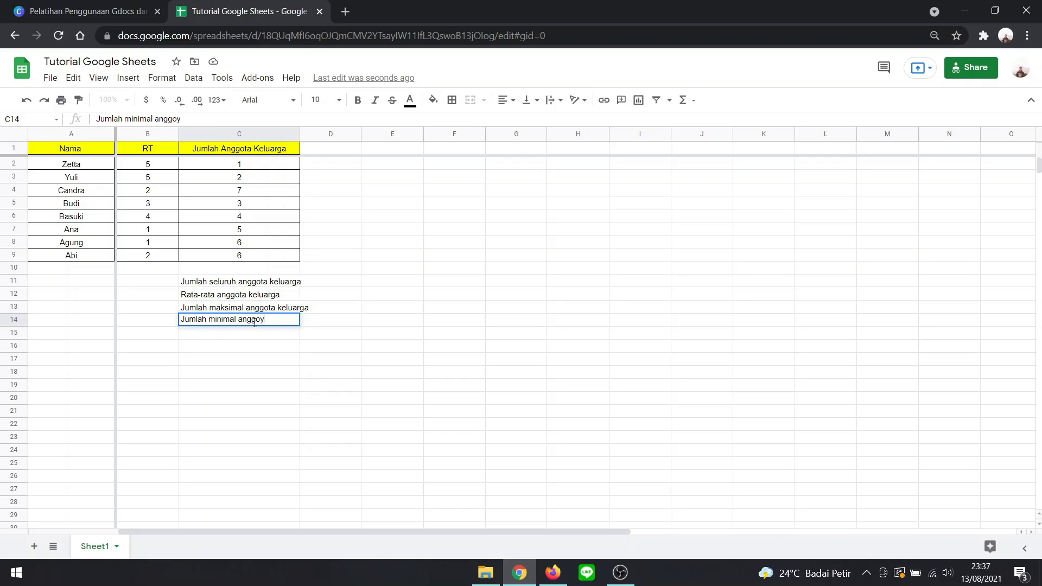
pyautogui.write('ta keluarga')
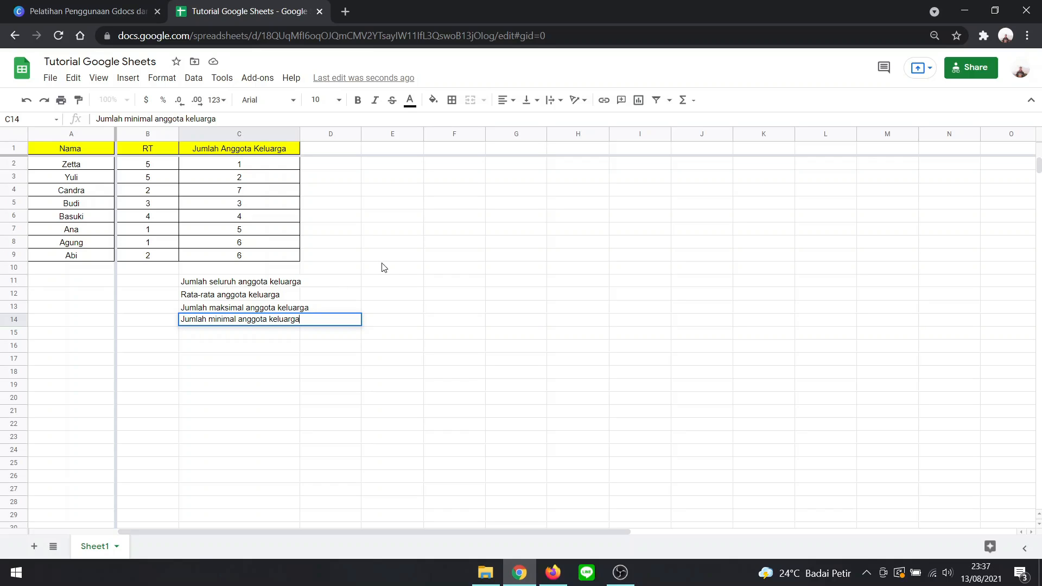
pyautogui.click(347, 271)
pyautogui.moveTo(299, 131); pyautogui.dragTo(318, 131)
# - Total the family members in D11 with =sum(C2:C9) and reject the suggested autofill
pyautogui.doubleClick(341, 282)
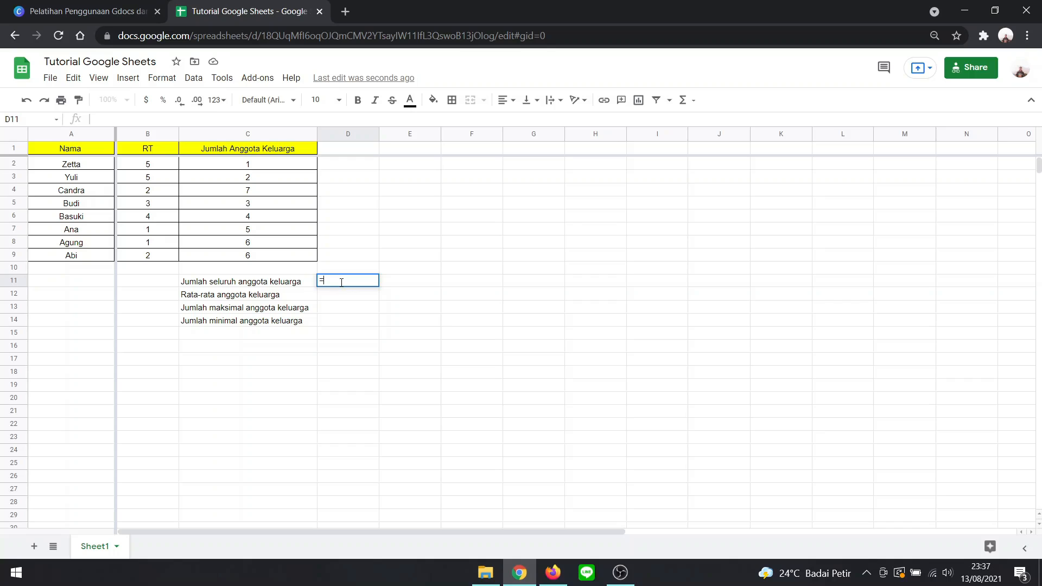
pyautogui.write('sum(')
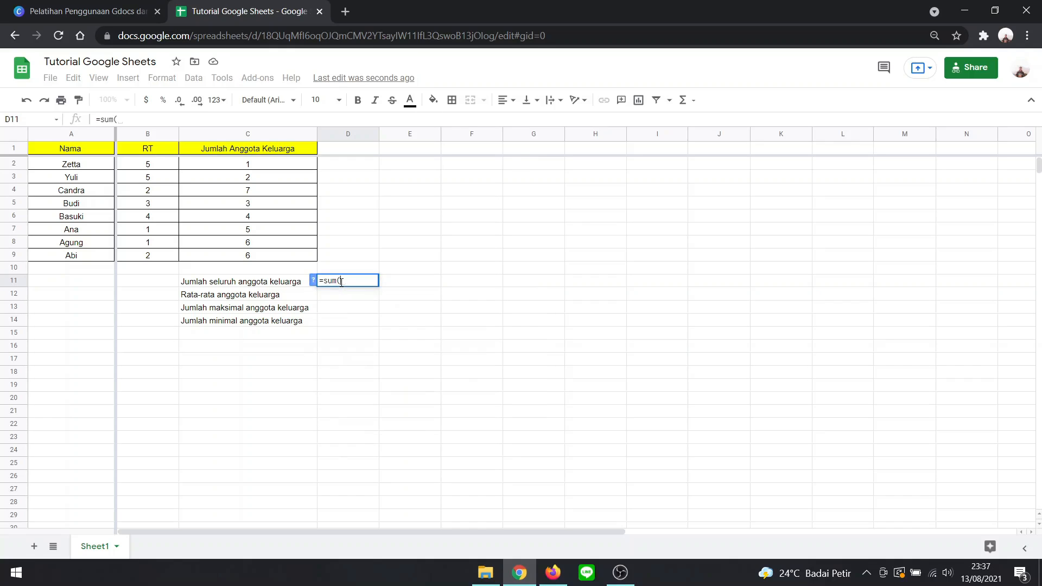
pyautogui.moveTo(246, 164); pyautogui.dragTo(246, 262)
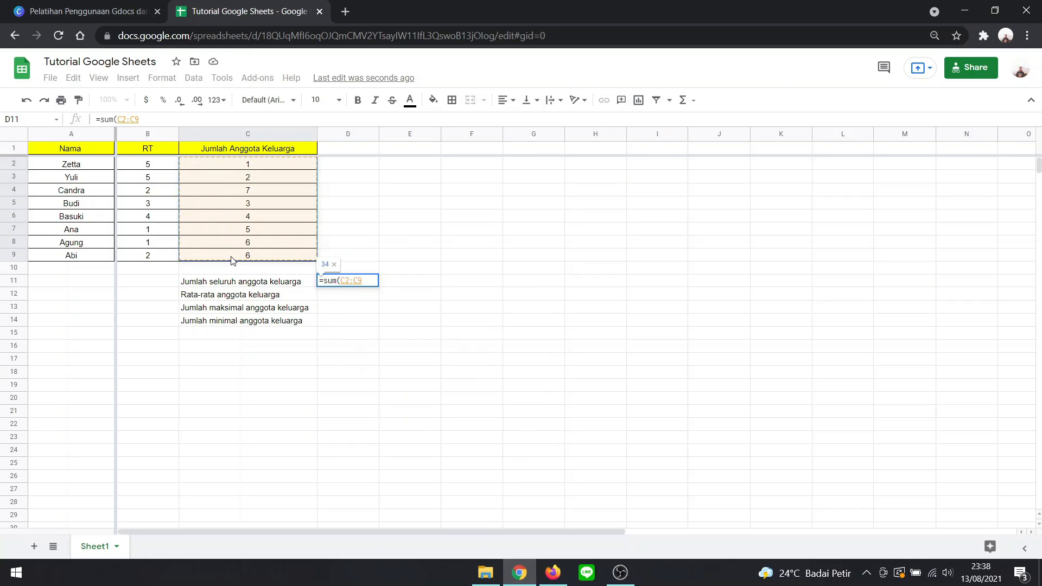
pyautogui.write(')')
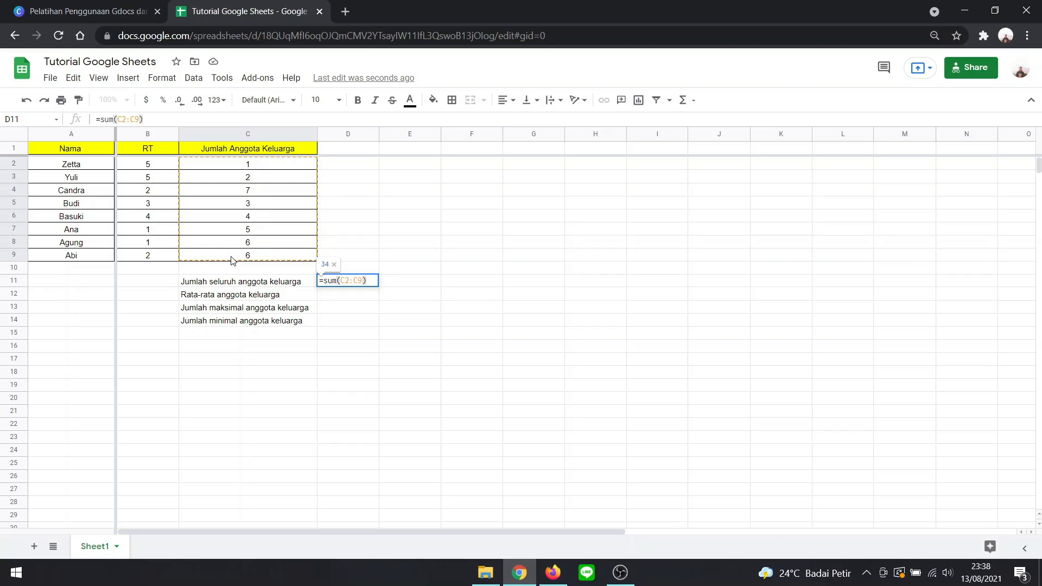
pyautogui.press('Return')
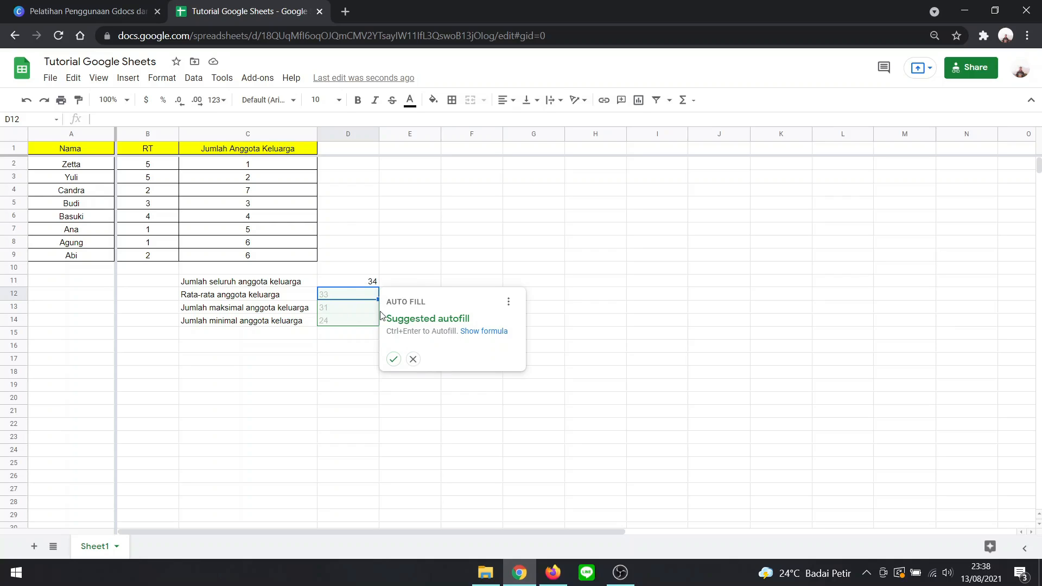
pyautogui.click(413, 360)
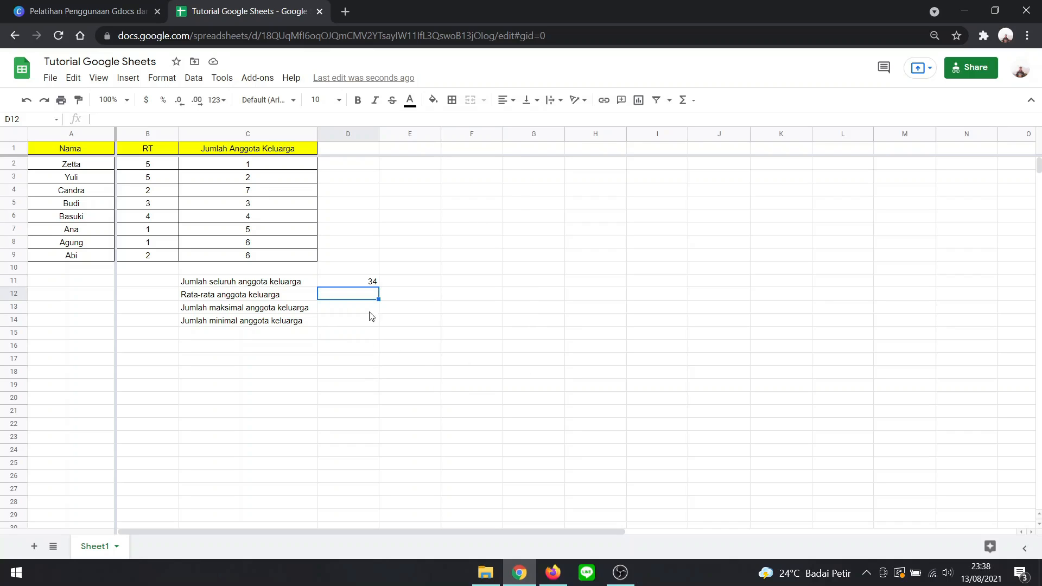
# - Calculate the average number of family members in D12 with =average(C2:C9)
pyautogui.doubleClick(344, 293)
pyautogui.write('=ave')
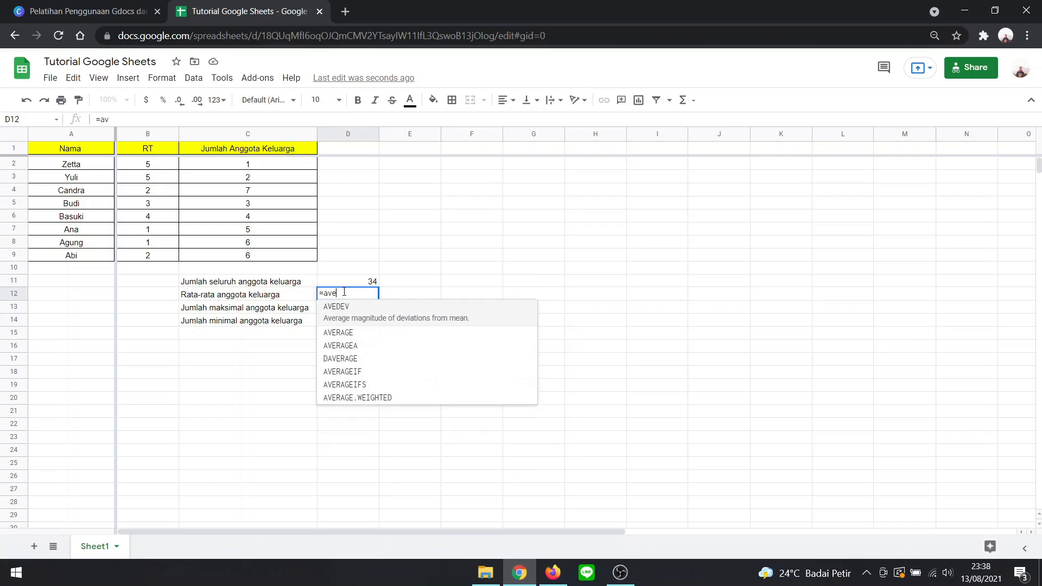
pyautogui.write('rage(')
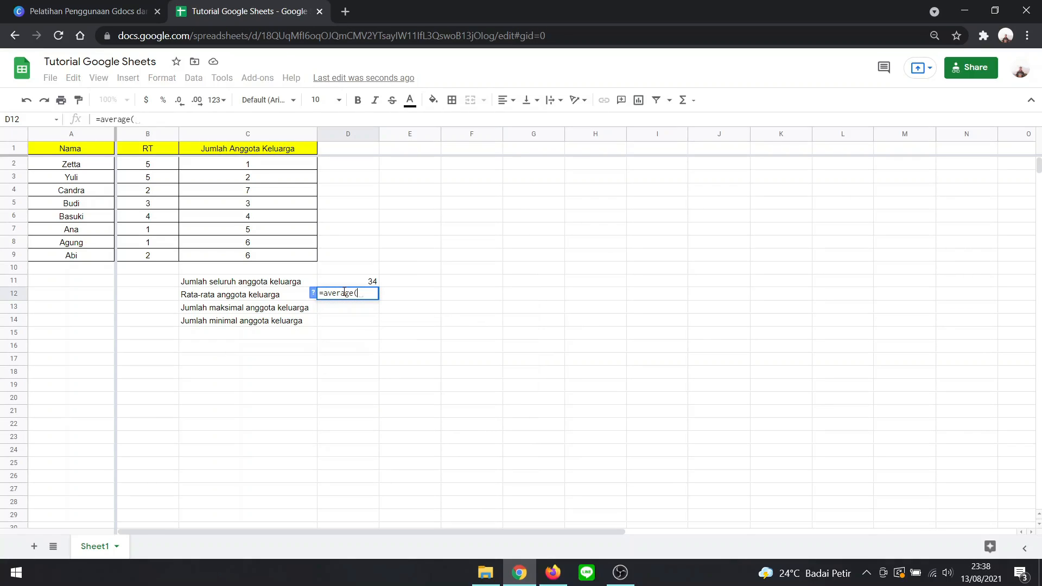
pyautogui.moveTo(254, 167); pyautogui.dragTo(257, 254)
pyautogui.write(')')
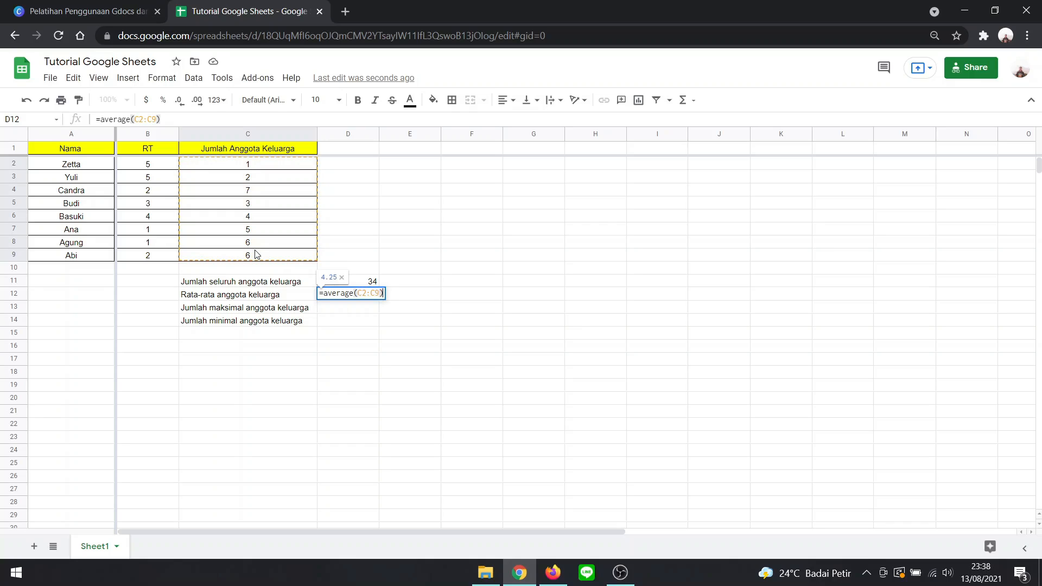
pyautogui.press('Return')
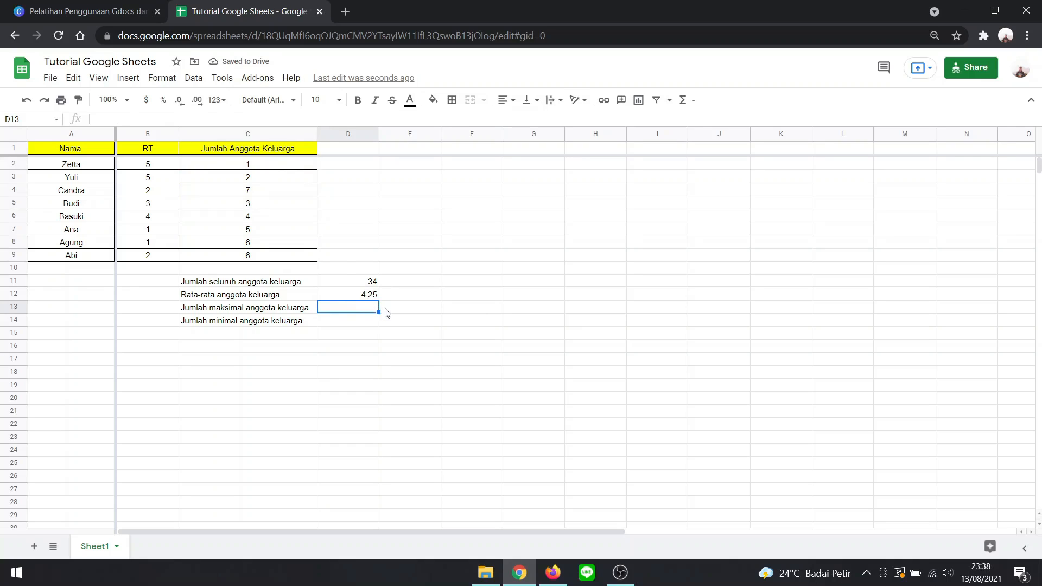
# - Find the maximum number of family members in D13 with =max(C2:C9)
pyautogui.doubleClick(358, 309)
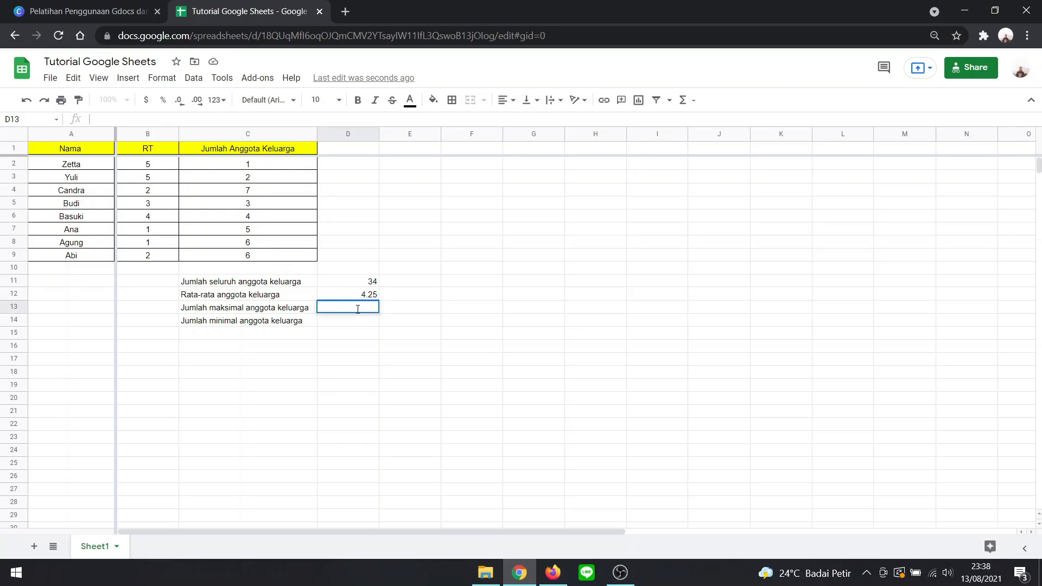
pyautogui.write('=max(')
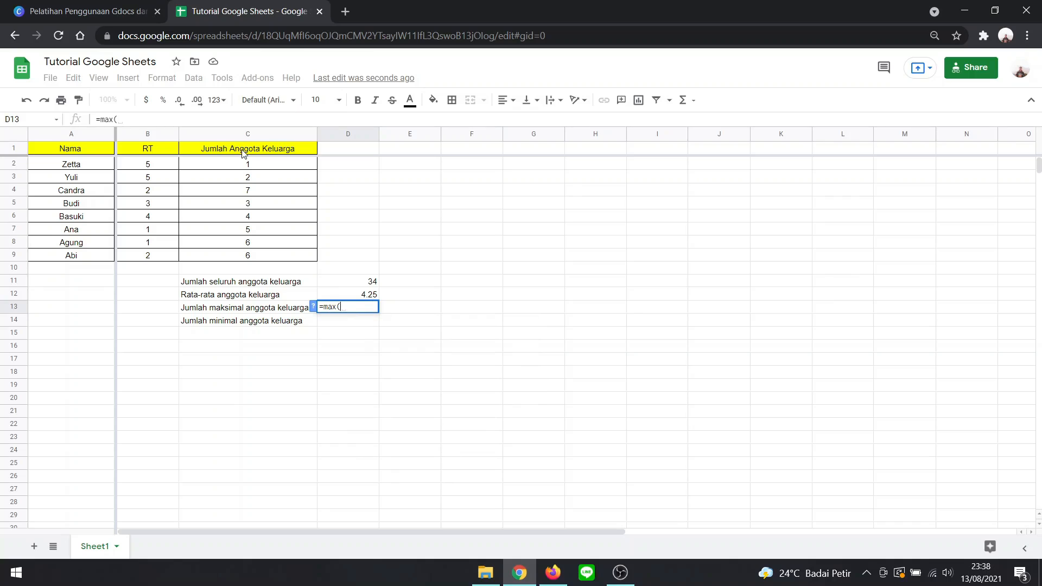
pyautogui.moveTo(245, 164); pyautogui.dragTo(245, 254)
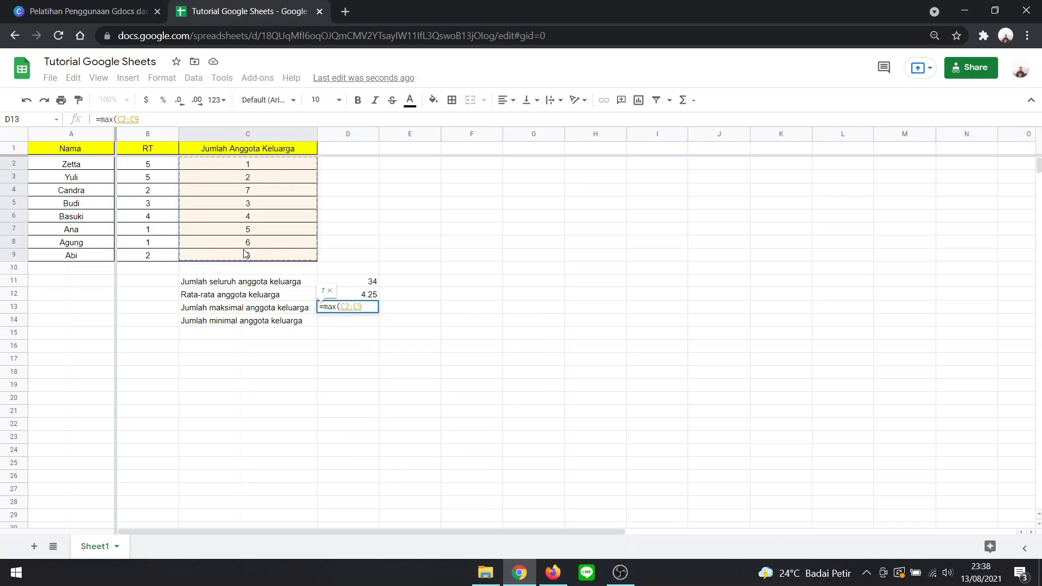
pyautogui.press('Return')
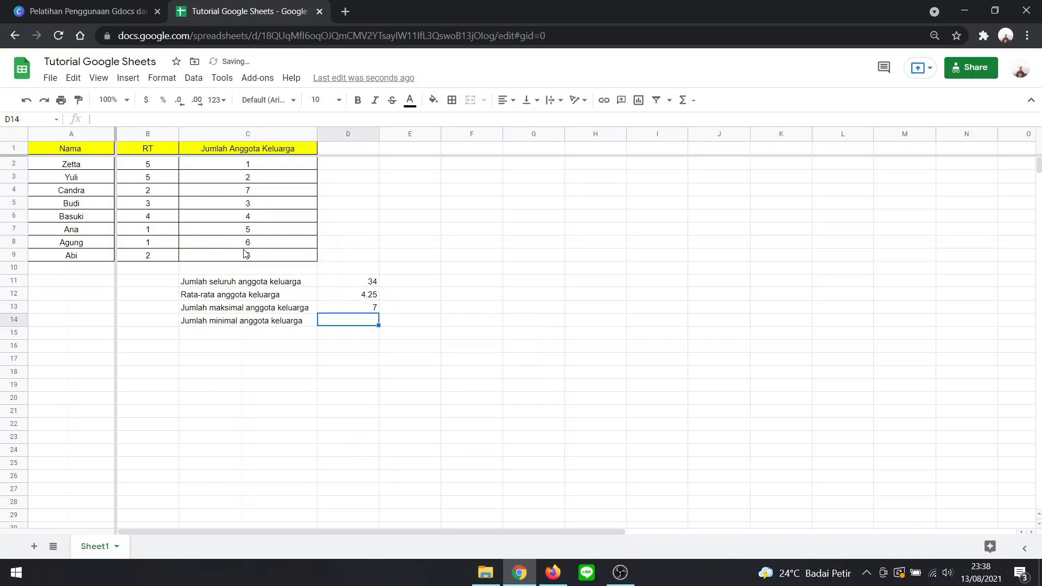
# - Find the minimum number of family members in D14 with =min(C2:C9)
pyautogui.write('=mi')
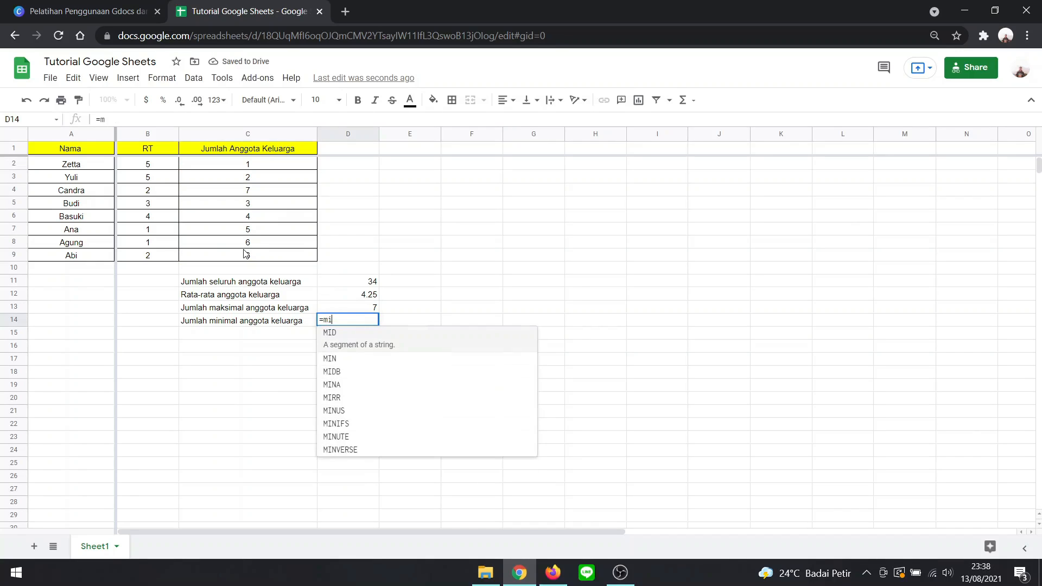
pyautogui.write('n(')
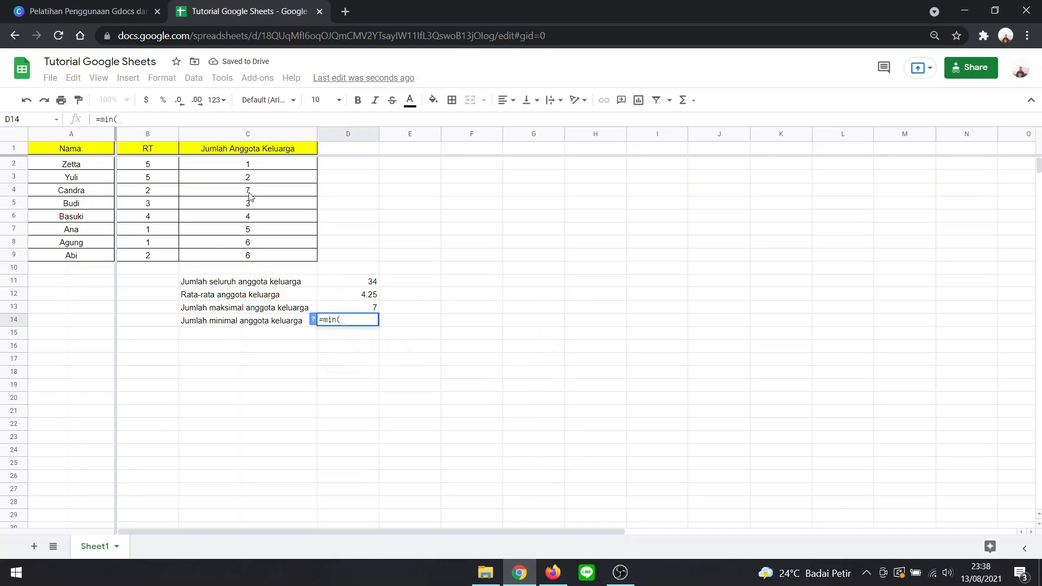
pyautogui.moveTo(268, 170); pyautogui.dragTo(267, 260)
pyautogui.write(')')
pyautogui.press('Return')
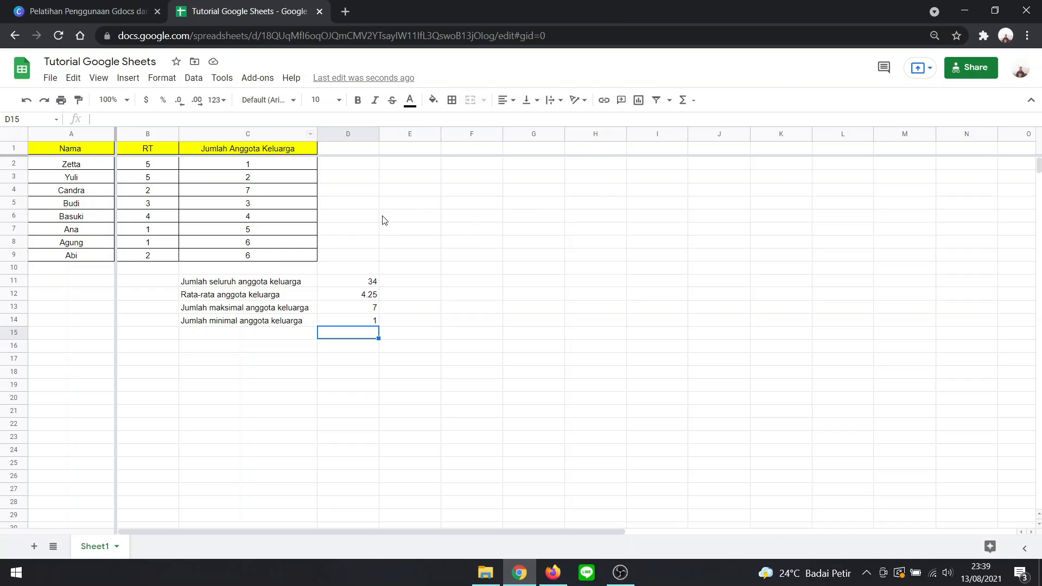
# - Examine the file formats offered for downloading the spreadsheet, without downloading it
pyautogui.click(50, 79)
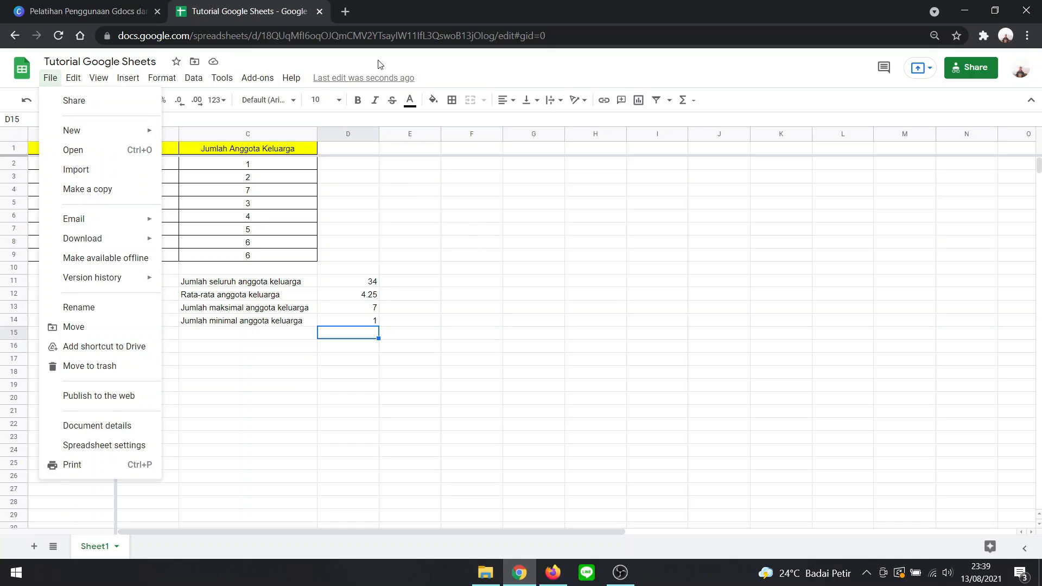
pyautogui.click(449, 182)
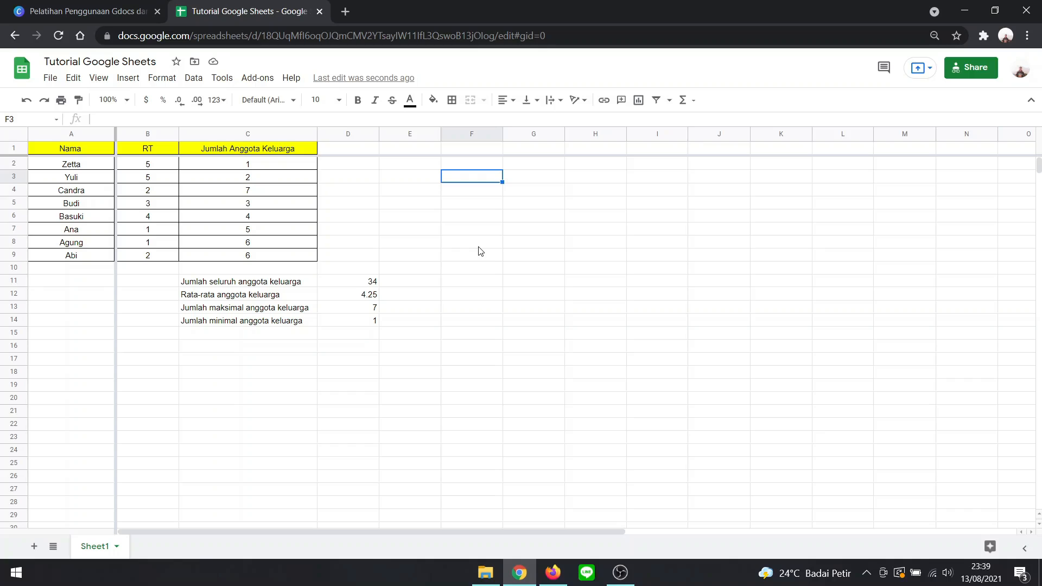
pyautogui.click(50, 79)
pyautogui.moveTo(93, 238)
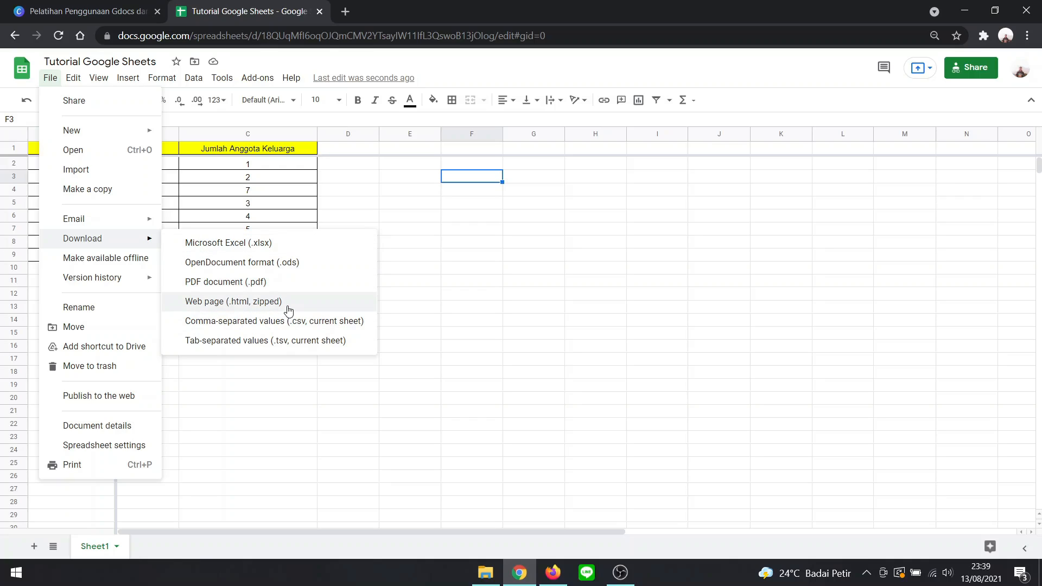
pyautogui.click(328, 198)
pyautogui.scroll(-1, 365, 245)
pyautogui.scroll(1, 336, 236)
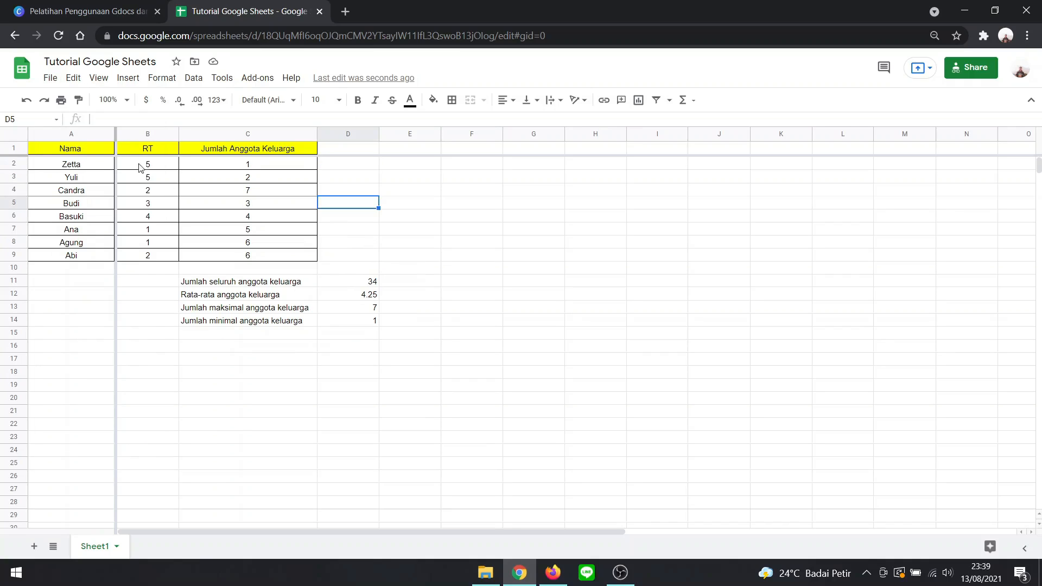
# - Return to the Sheets home page and show the recent spreadsheets in grid view
pyautogui.click(24, 75)
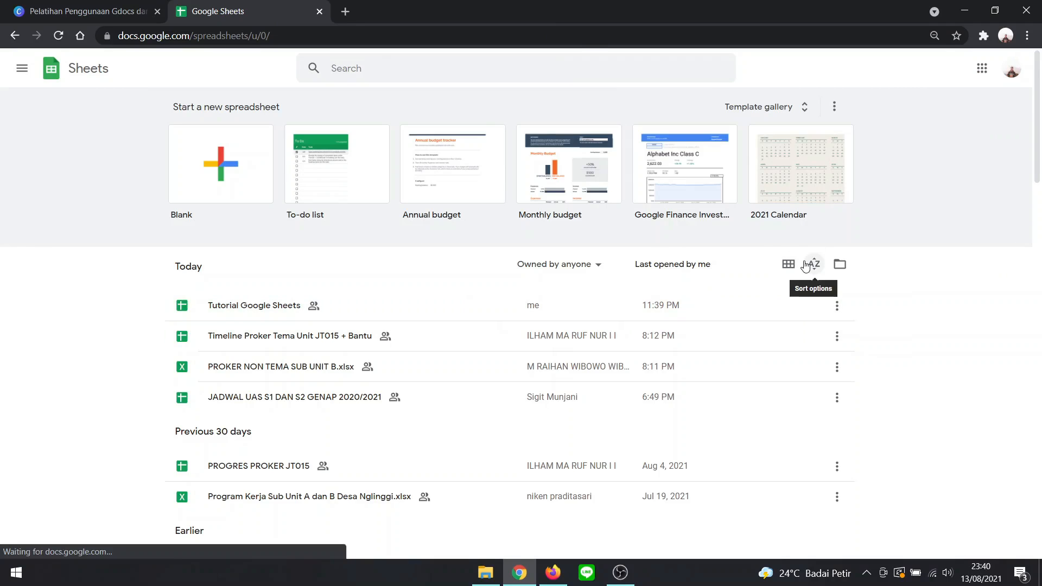
pyautogui.click(789, 266)
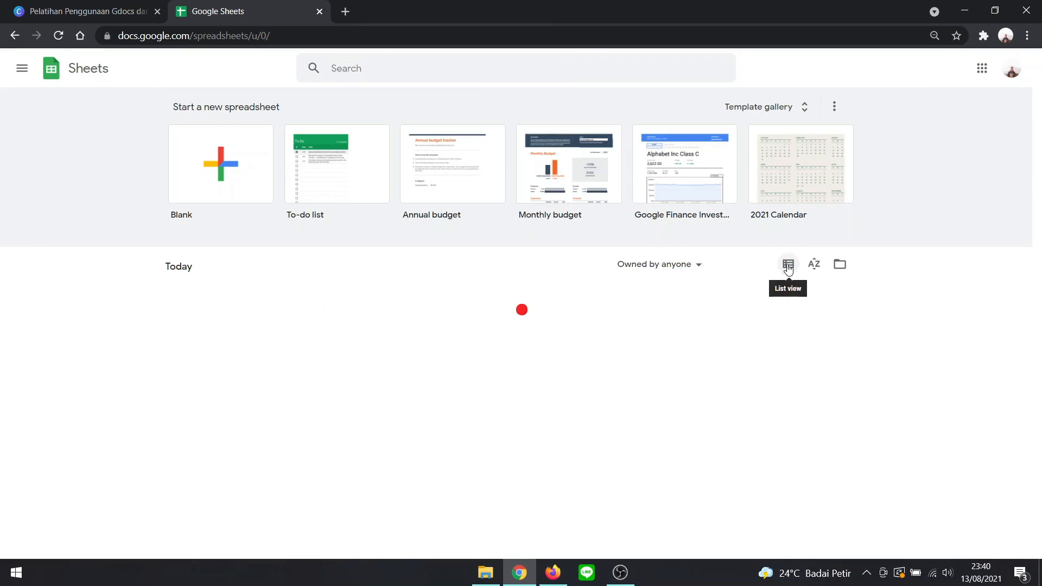